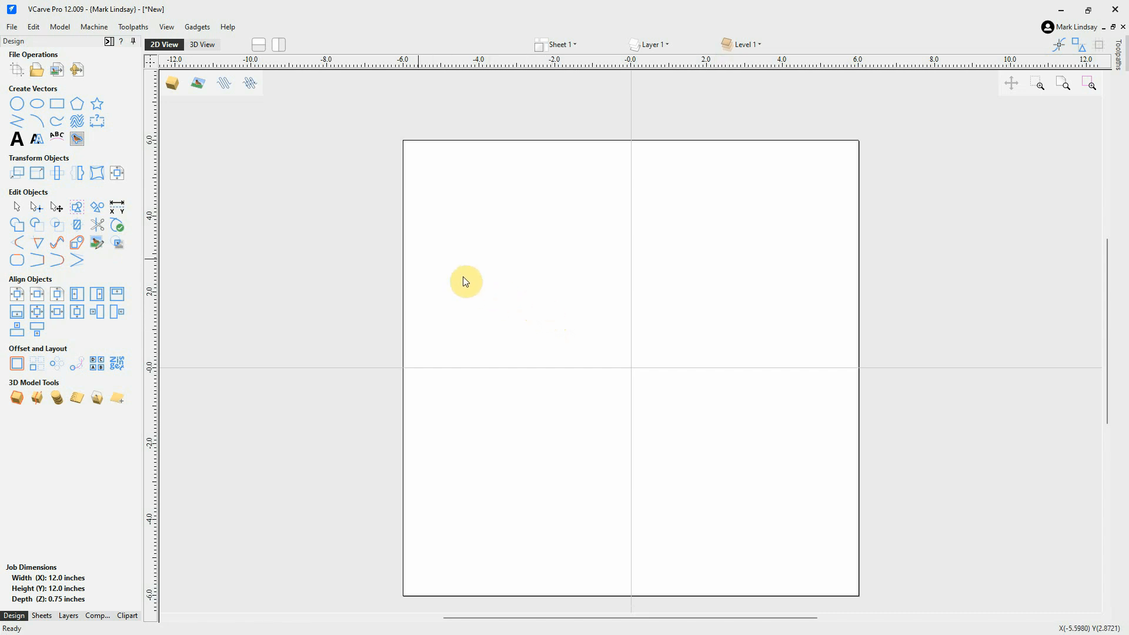
Open the File menu and close it again without importing anything.
{"action": "left_click", "coordinate": [12, 27]}
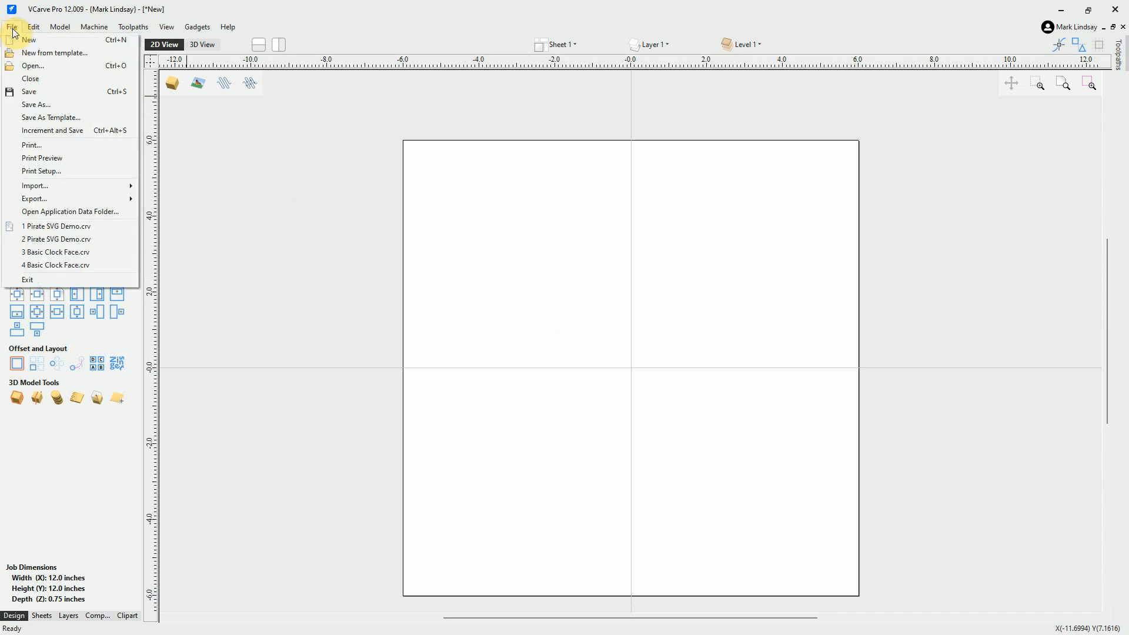
{"action": "mouse_move", "coordinate": [83, 193]}
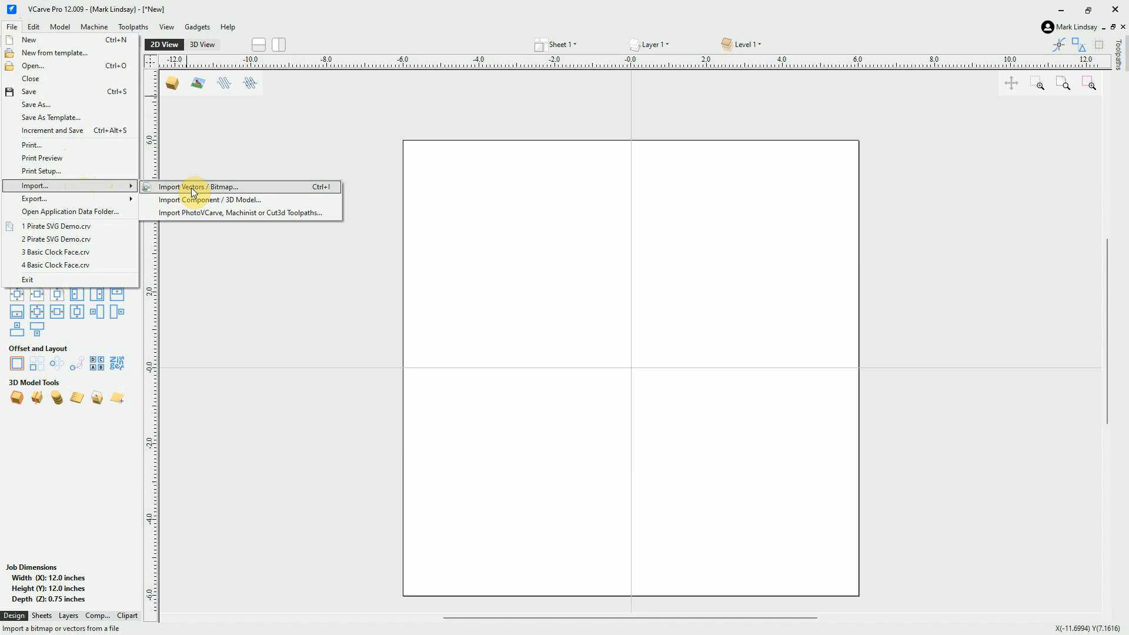
{"action": "left_click", "coordinate": [616, 192]}
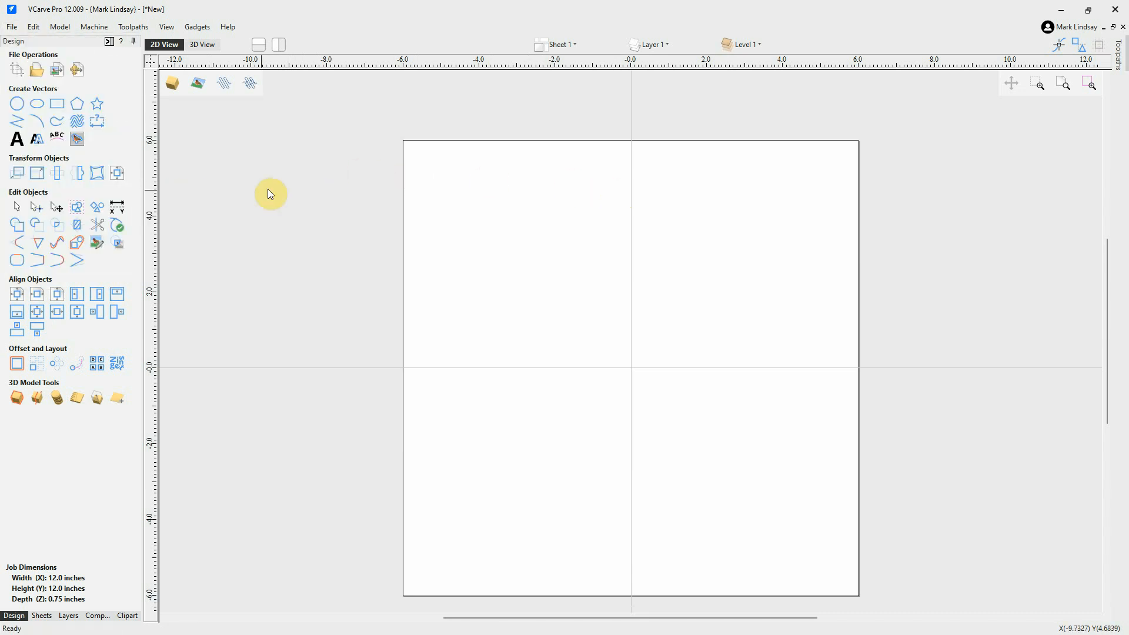
Import the Logo.svg file as vectors through Import Vectors.
{"action": "left_click", "coordinate": [59, 78]}
{"action": "left_click", "coordinate": [57, 72]}
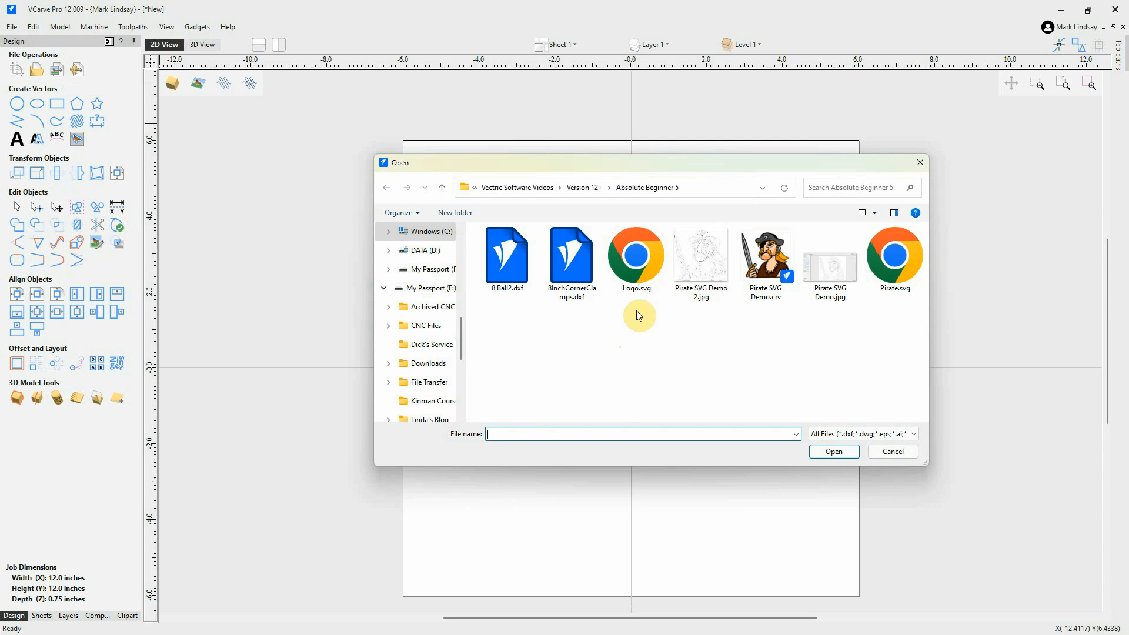
{"action": "left_click", "coordinate": [637, 259]}
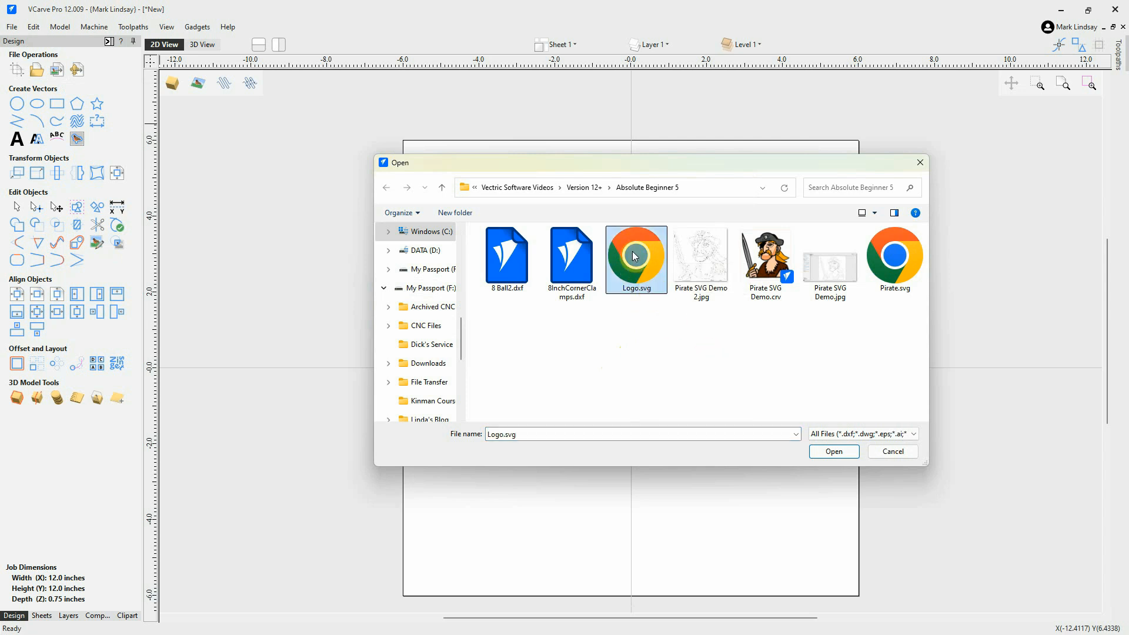
{"action": "left_click", "coordinate": [852, 455]}
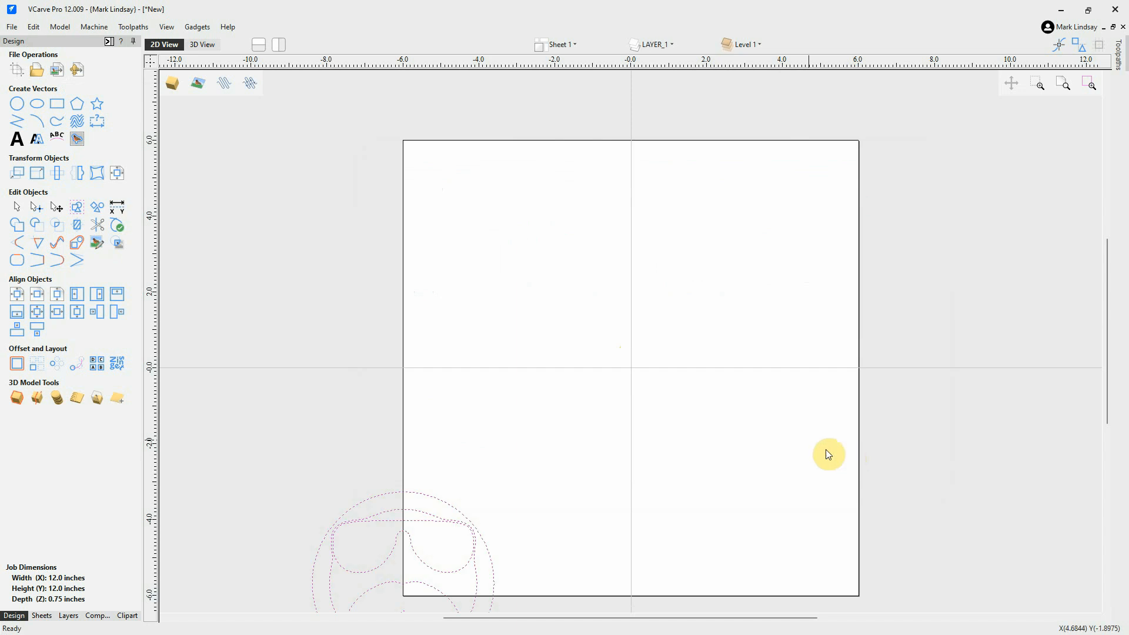
Align the logo vectors to the centre of the 12 x 12 material and zoom back in.
{"action": "scroll", "coordinate": [672, 194], "scroll_direction": "down", "scroll_amount": 3}
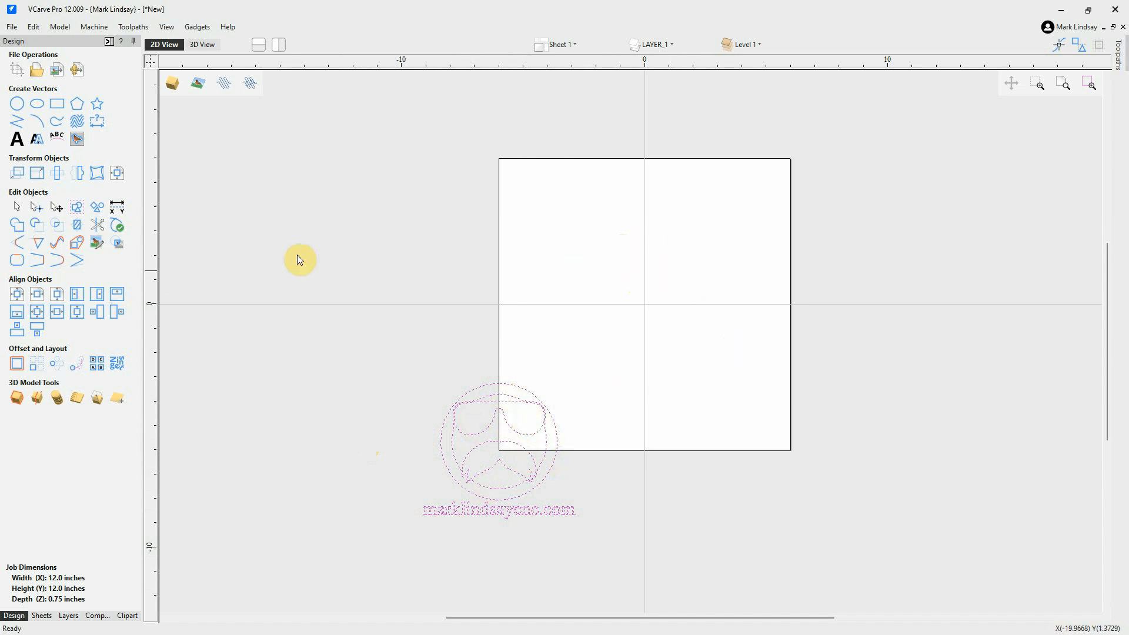
{"action": "left_click", "coordinate": [17, 299]}
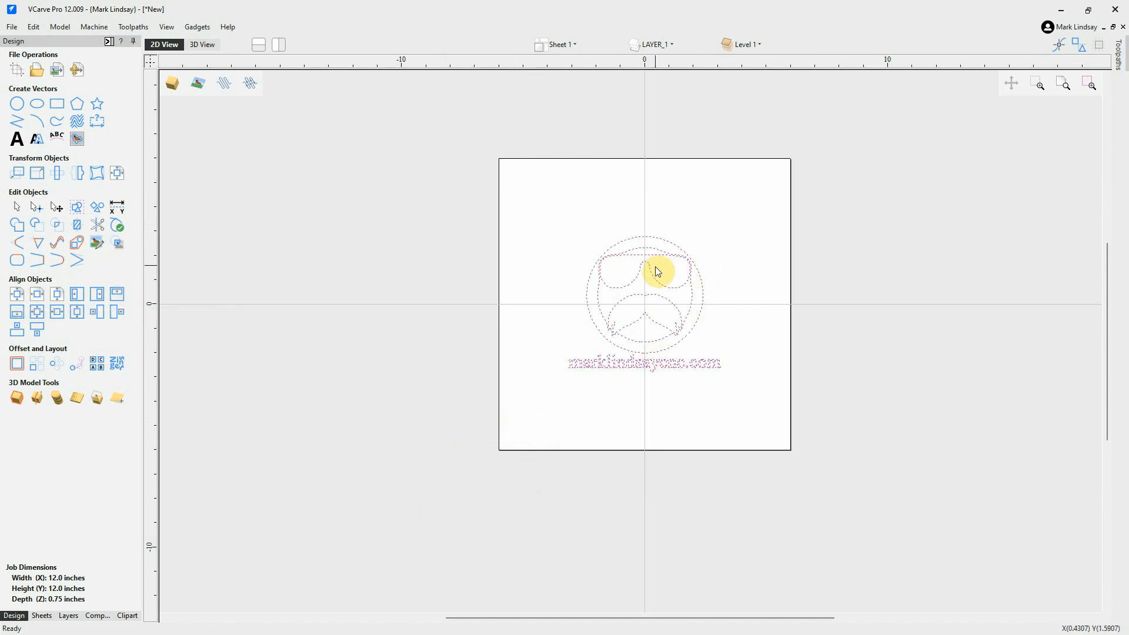
{"action": "scroll", "coordinate": [656, 268], "scroll_direction": "up", "scroll_amount": 3}
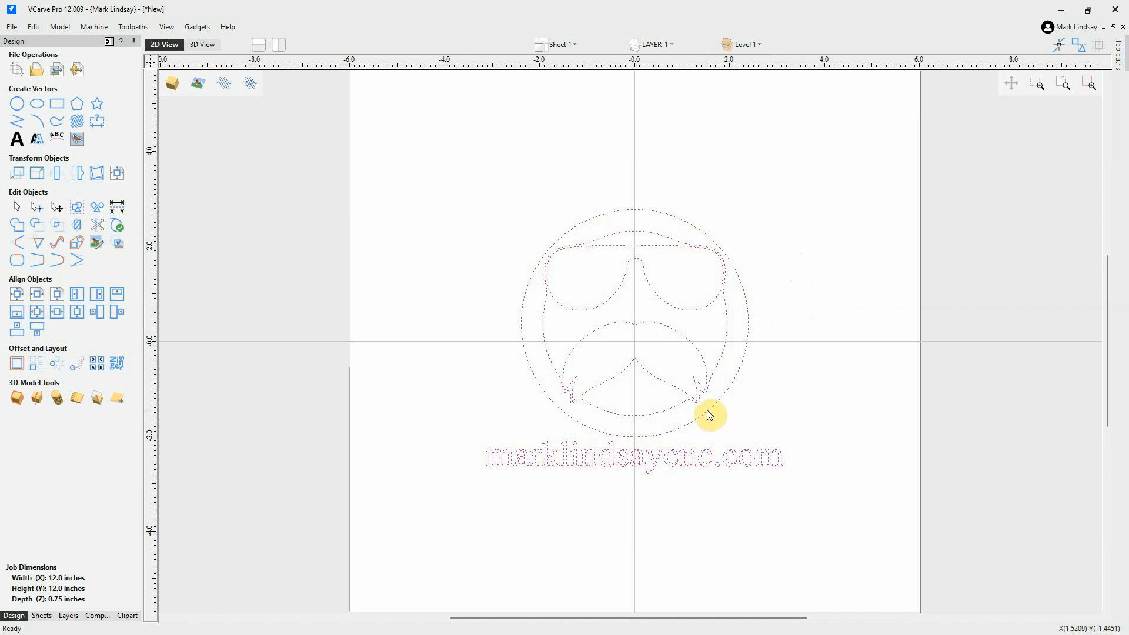
{"action": "right_click", "coordinate": [816, 304]}
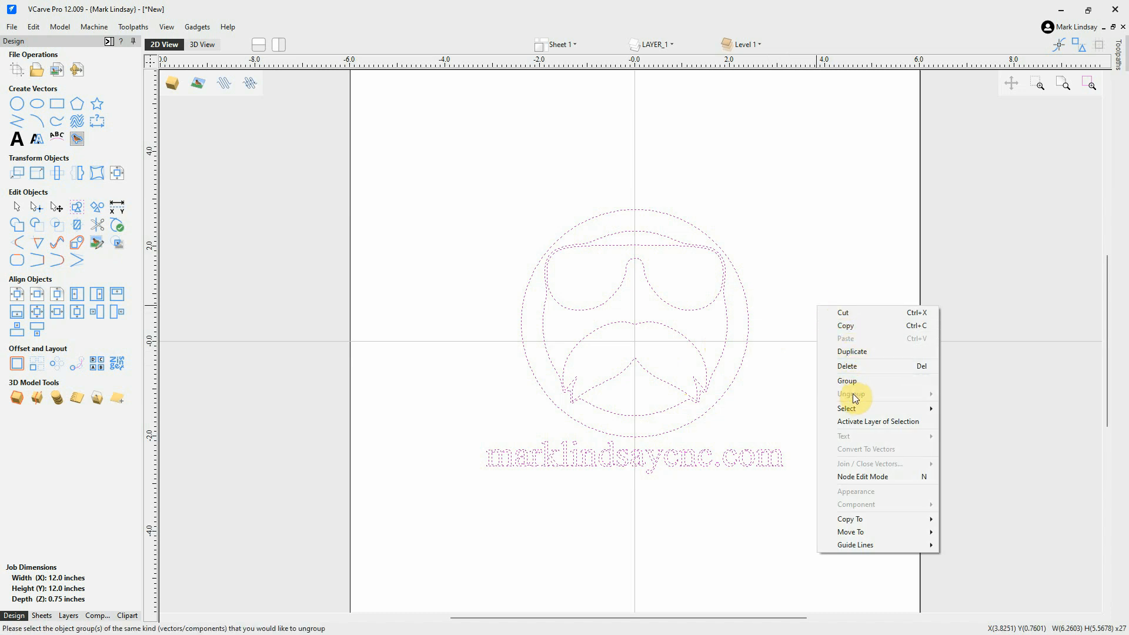
{"action": "mouse_move", "coordinate": [851, 409]}
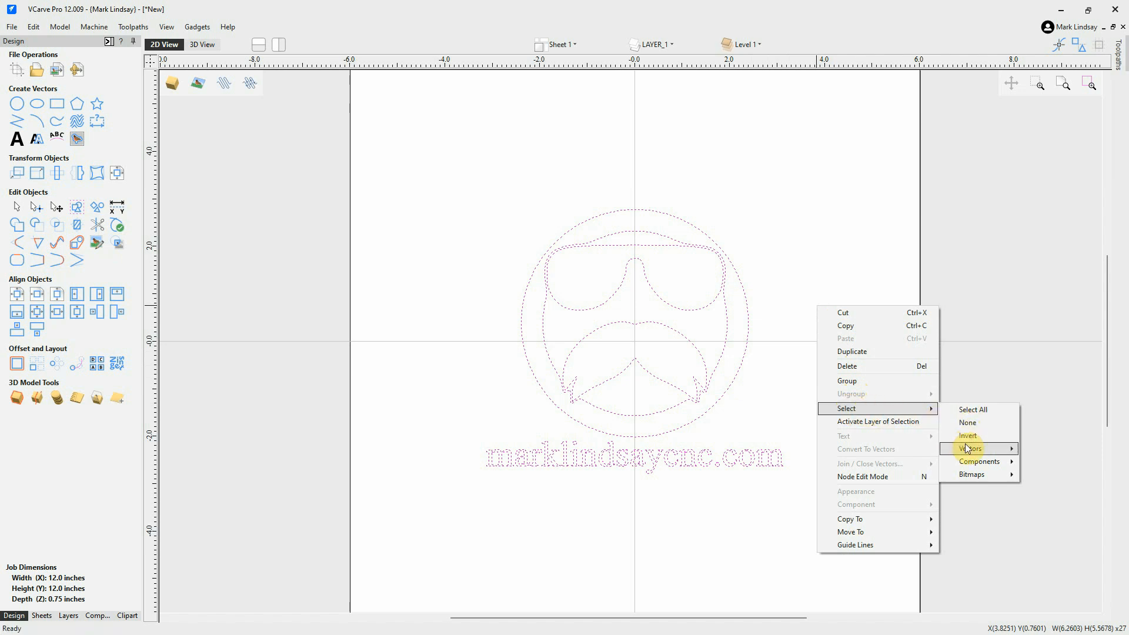
{"action": "mouse_move", "coordinate": [970, 450]}
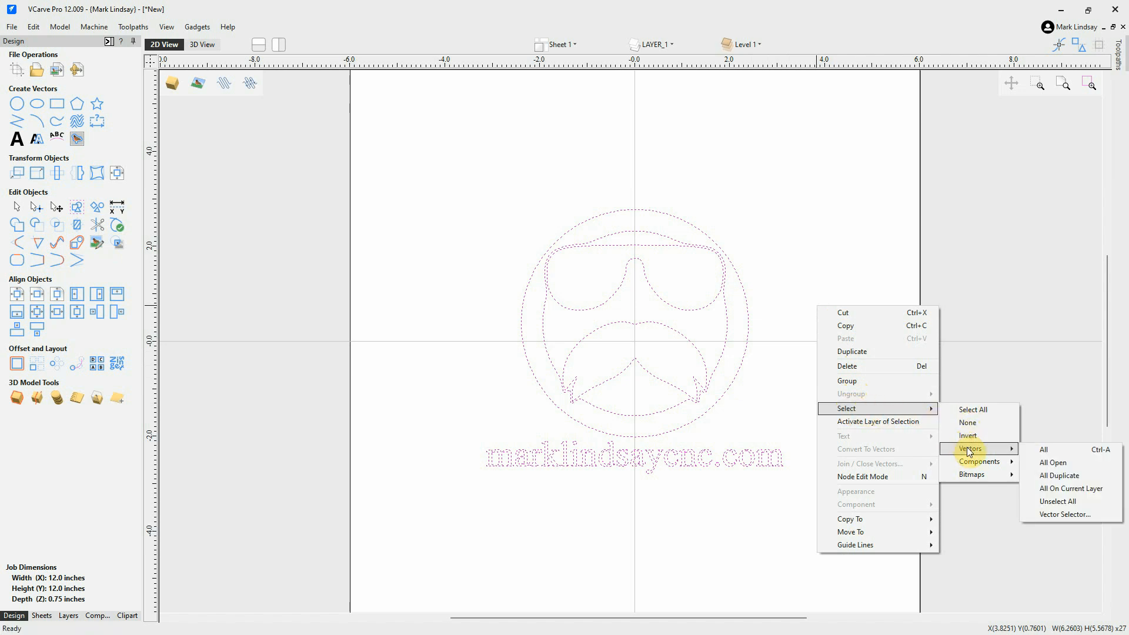
{"action": "left_click", "coordinate": [1058, 459]}
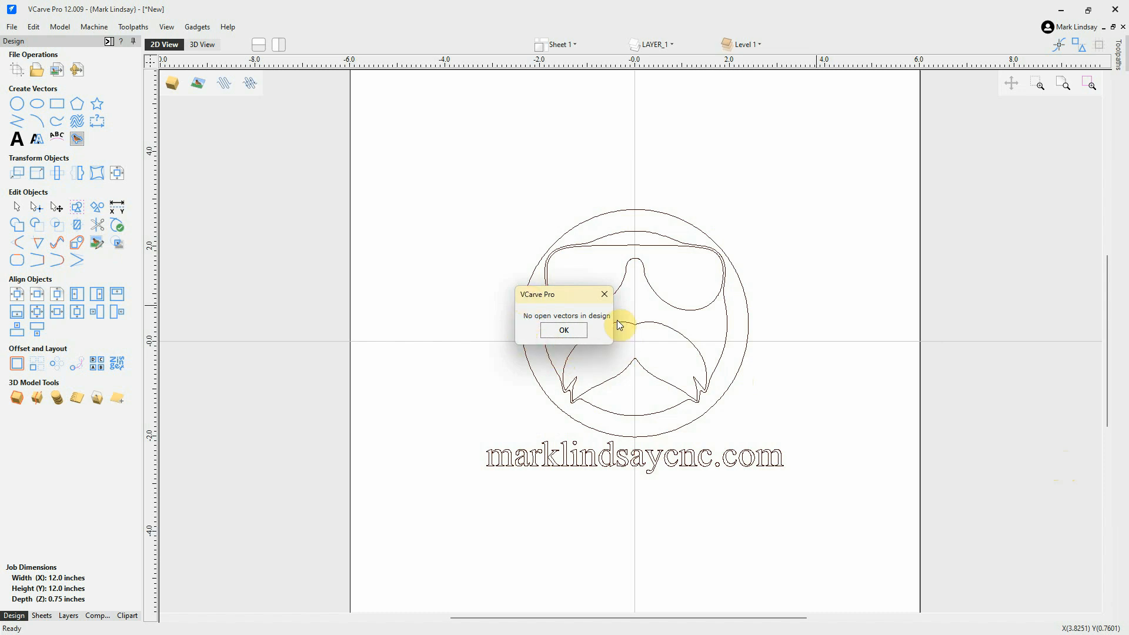
{"action": "left_click", "coordinate": [563, 331]}
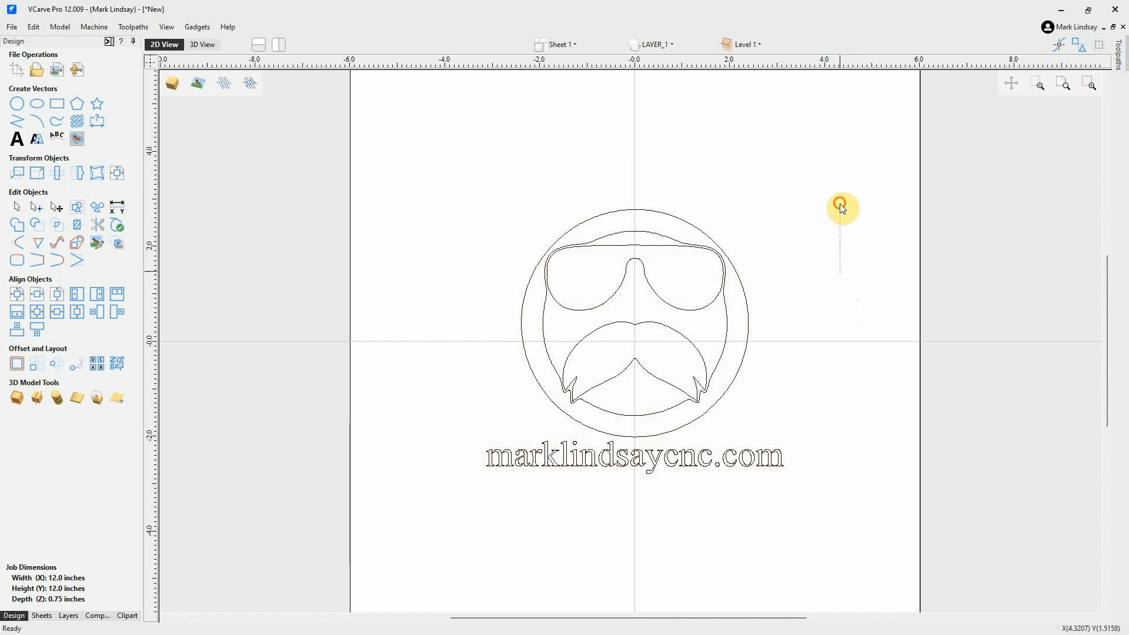
{"action": "left_click_drag", "start_coordinate": [841, 206], "coordinate": [372, 557]}
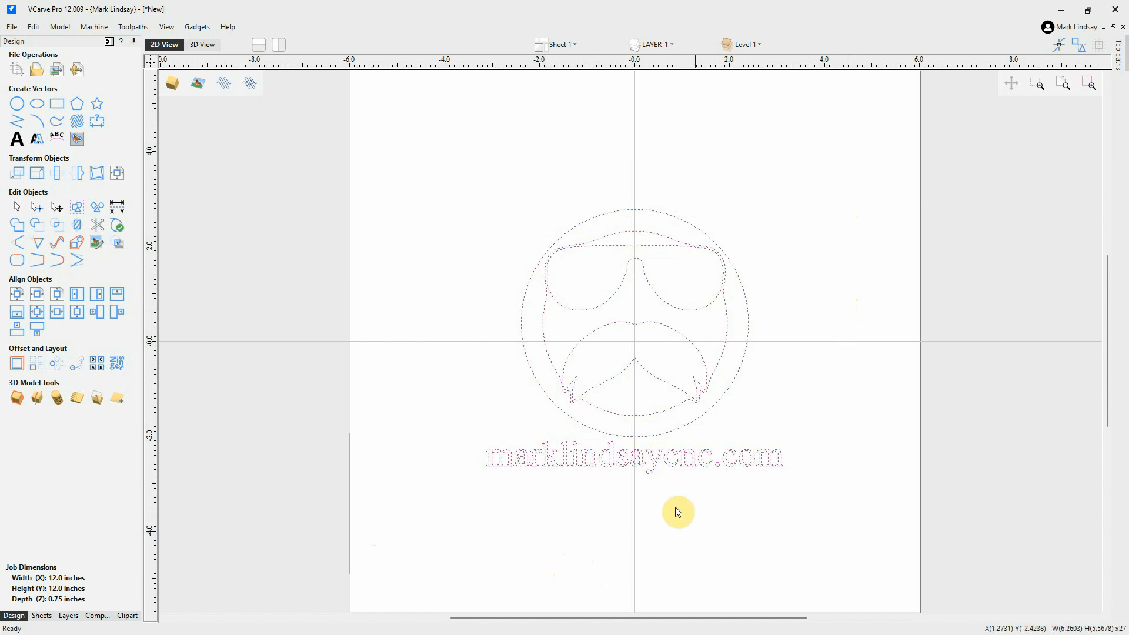
Enlarge the whole logo proportionally from its top-right corner handle, then reselect all its vectors.
{"action": "left_click", "coordinate": [635, 361]}
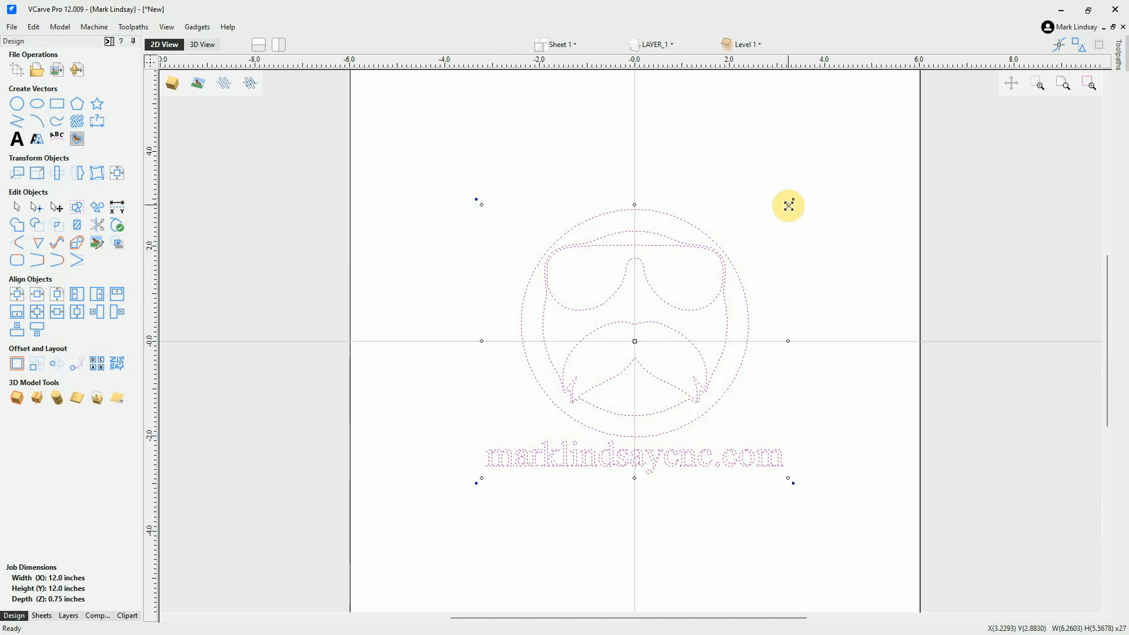
{"action": "left_click_drag", "start_coordinate": [789, 206], "coordinate": [835, 181]}
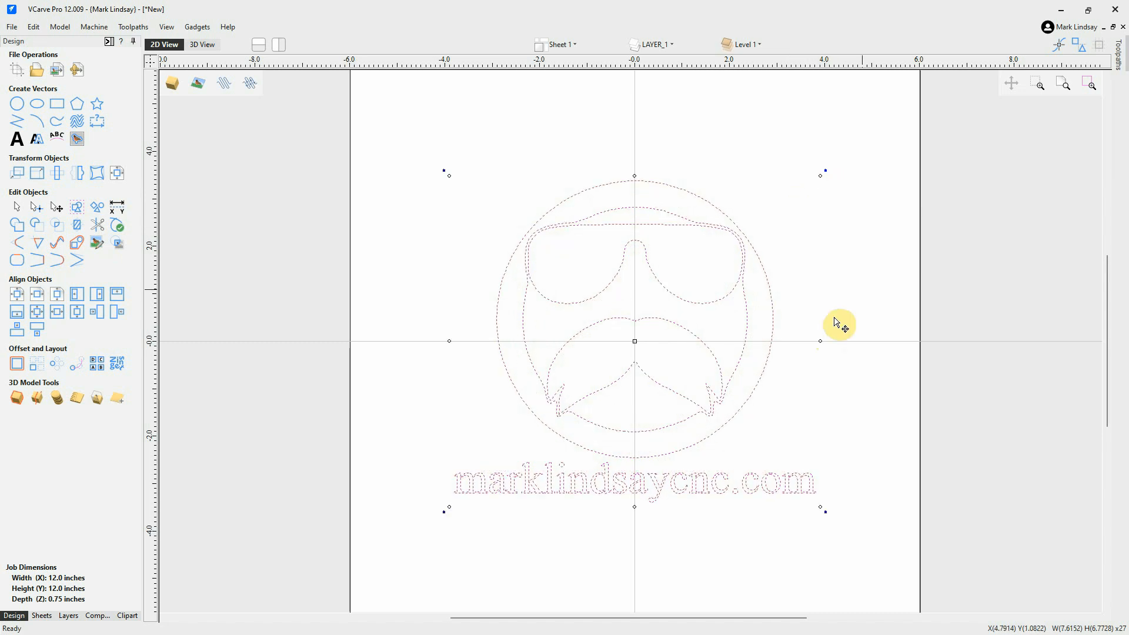
{"action": "left_click", "coordinate": [863, 252]}
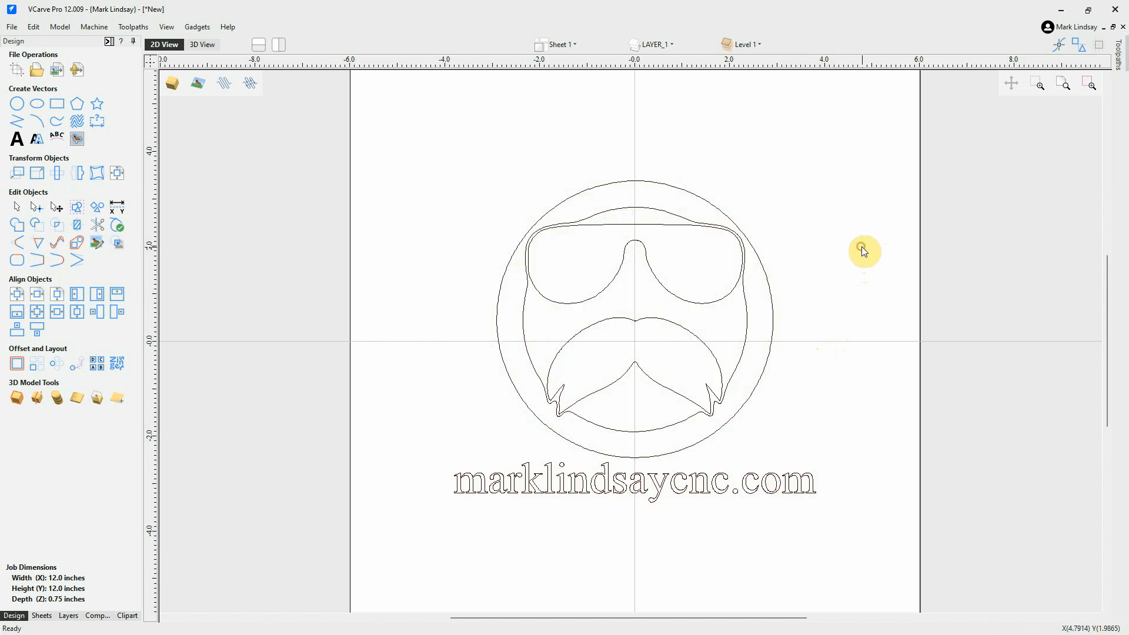
{"action": "left_click_drag", "start_coordinate": [877, 135], "coordinate": [368, 559]}
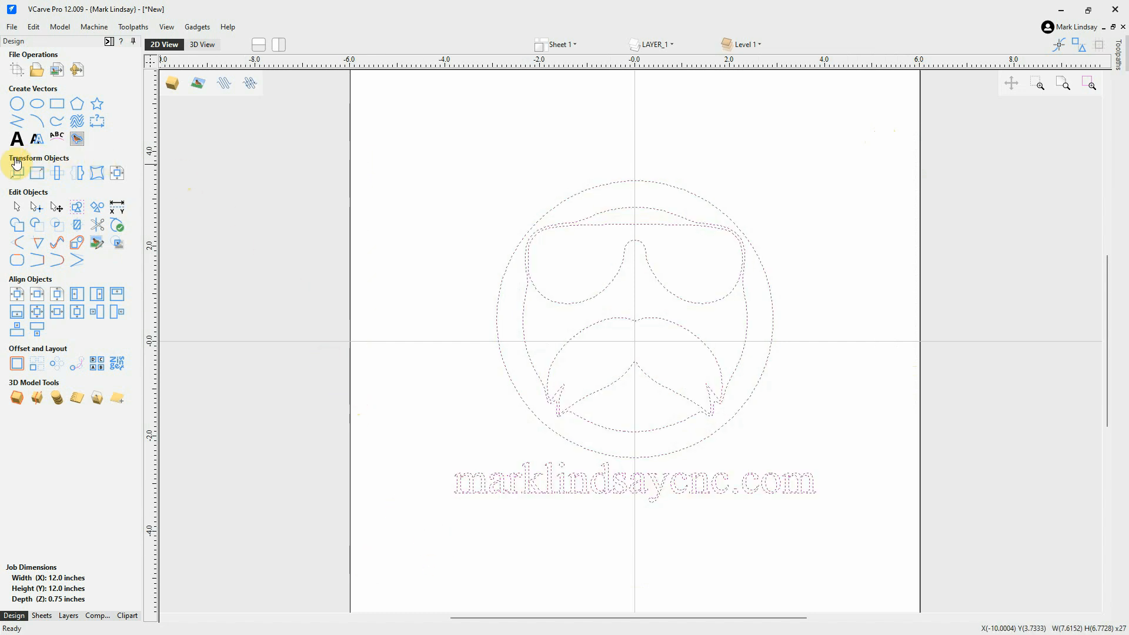
Set the linked logo size to 8.0 in wide (7.1151 in tall), apply, then deselect.
{"action": "left_click", "coordinate": [37, 175]}
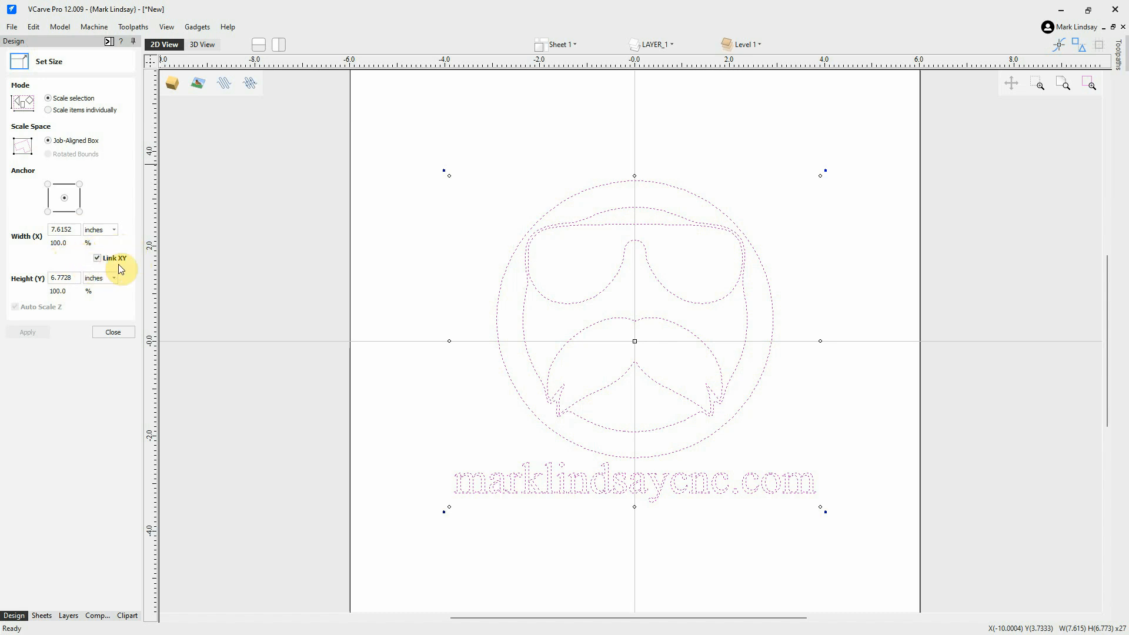
{"action": "left_click", "coordinate": [64, 230]}
{"action": "left_click", "coordinate": [65, 231]}
{"action": "left_click", "coordinate": [61, 278]}
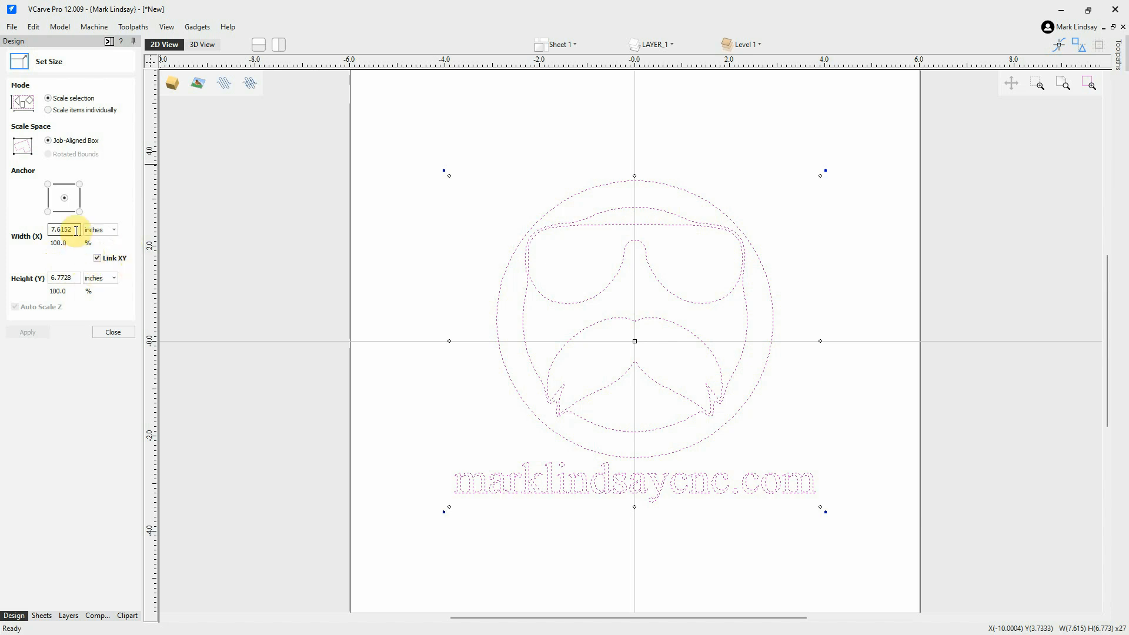
{"action": "left_click_drag", "start_coordinate": [78, 230], "coordinate": [33, 227]}
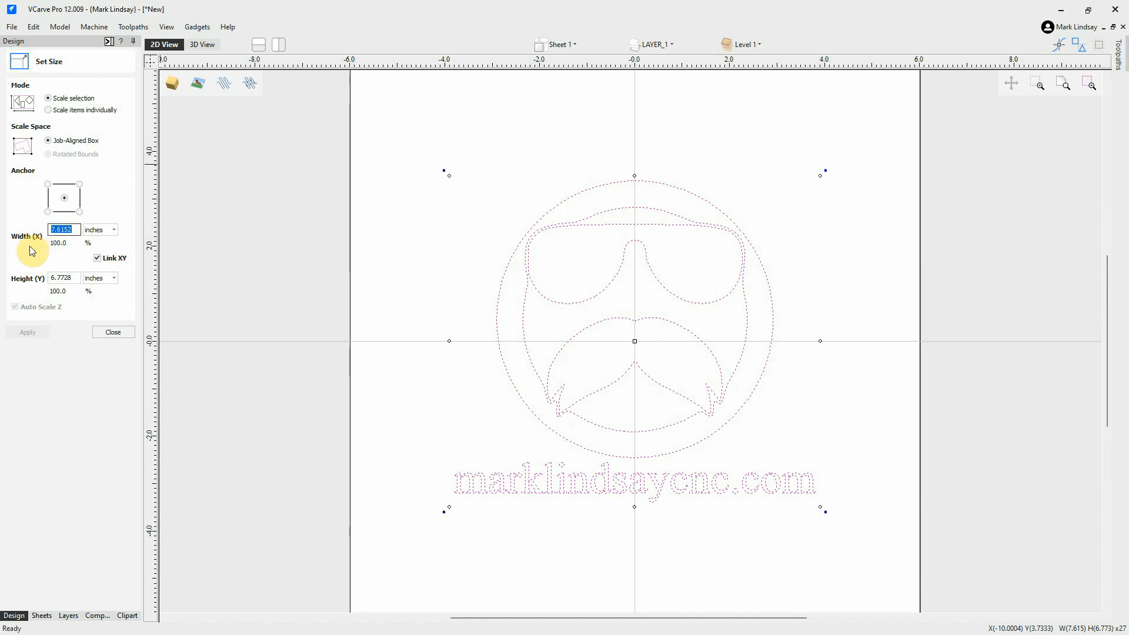
{"action": "type", "text": "8.0"}
{"action": "left_click", "coordinate": [22, 333]}
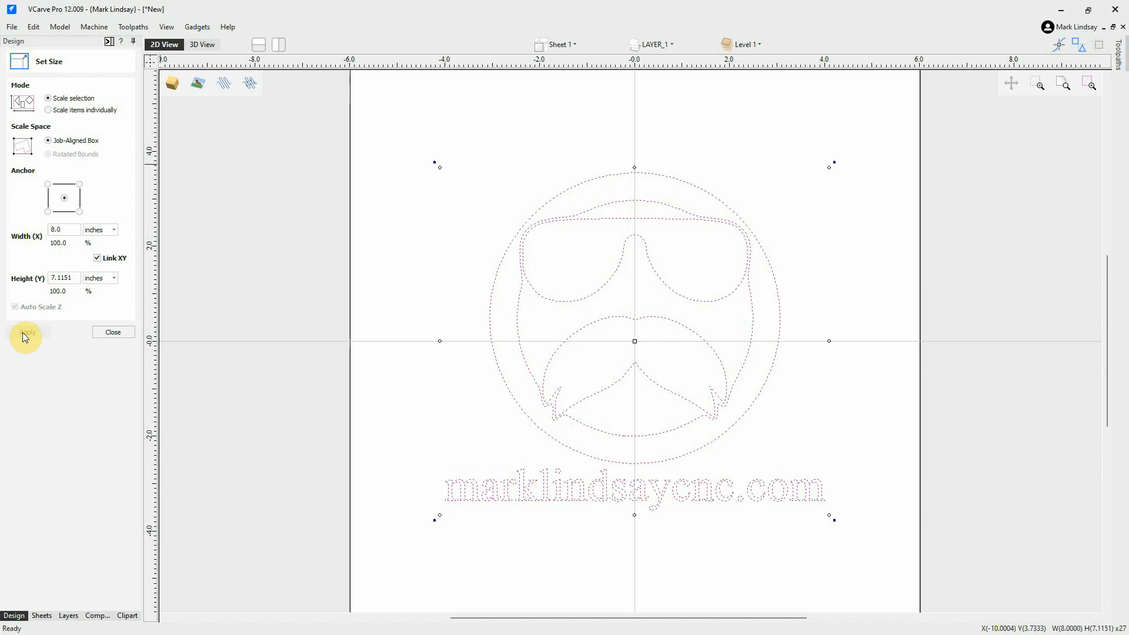
{"action": "left_click", "coordinate": [117, 331]}
{"action": "left_click", "coordinate": [761, 354]}
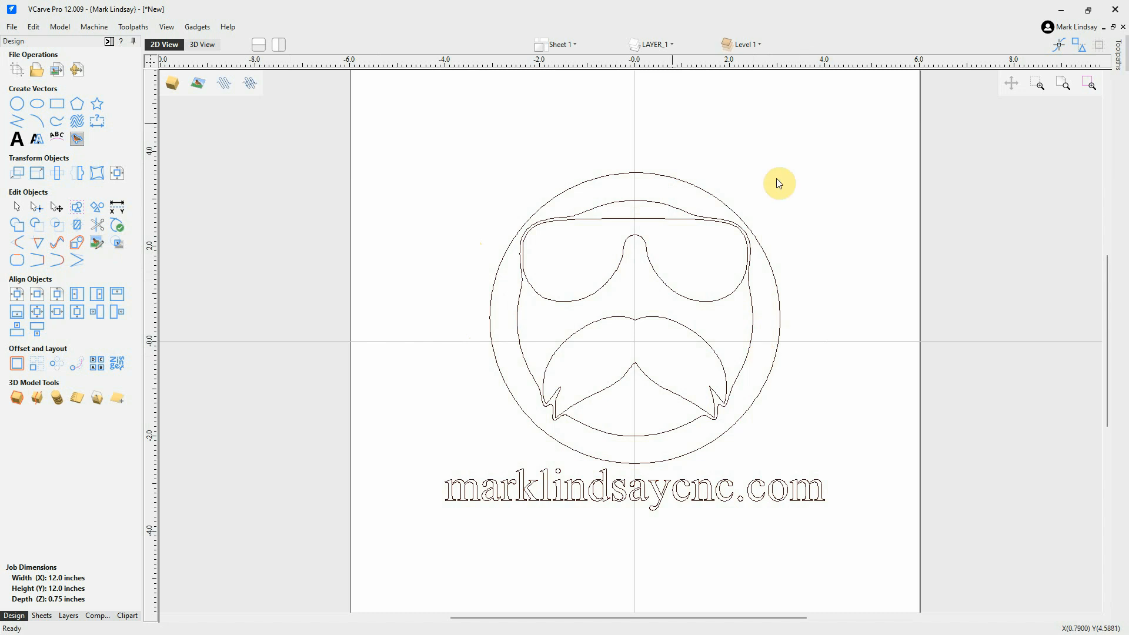
{"action": "left_click", "coordinate": [780, 294]}
{"action": "left_click", "coordinate": [822, 270]}
{"action": "left_click", "coordinate": [754, 341]}
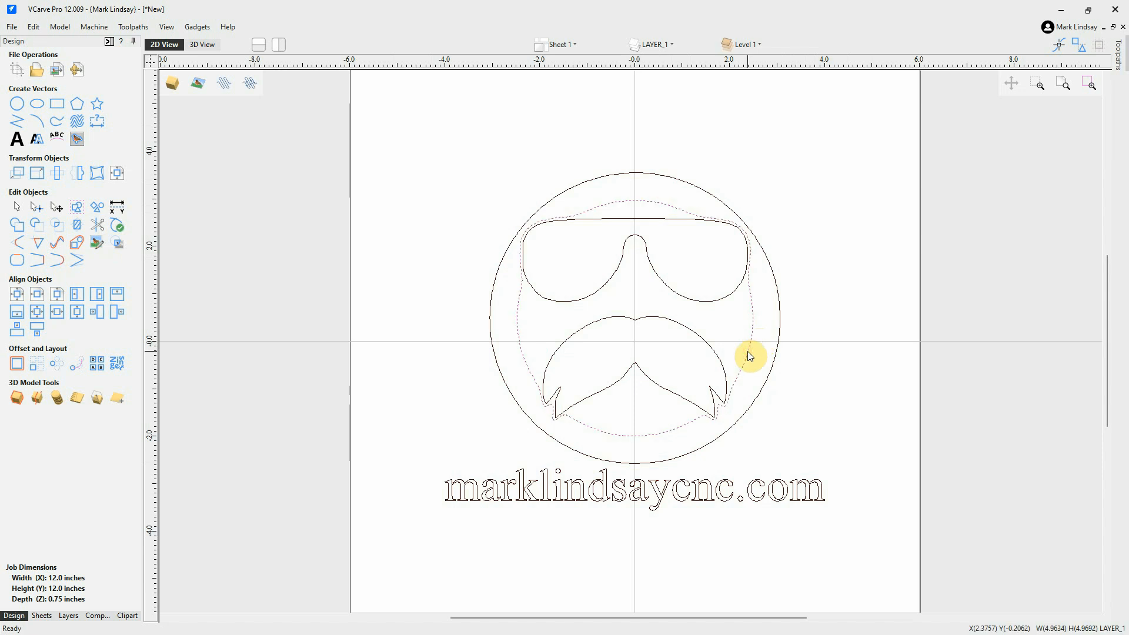
{"action": "left_click", "coordinate": [820, 274]}
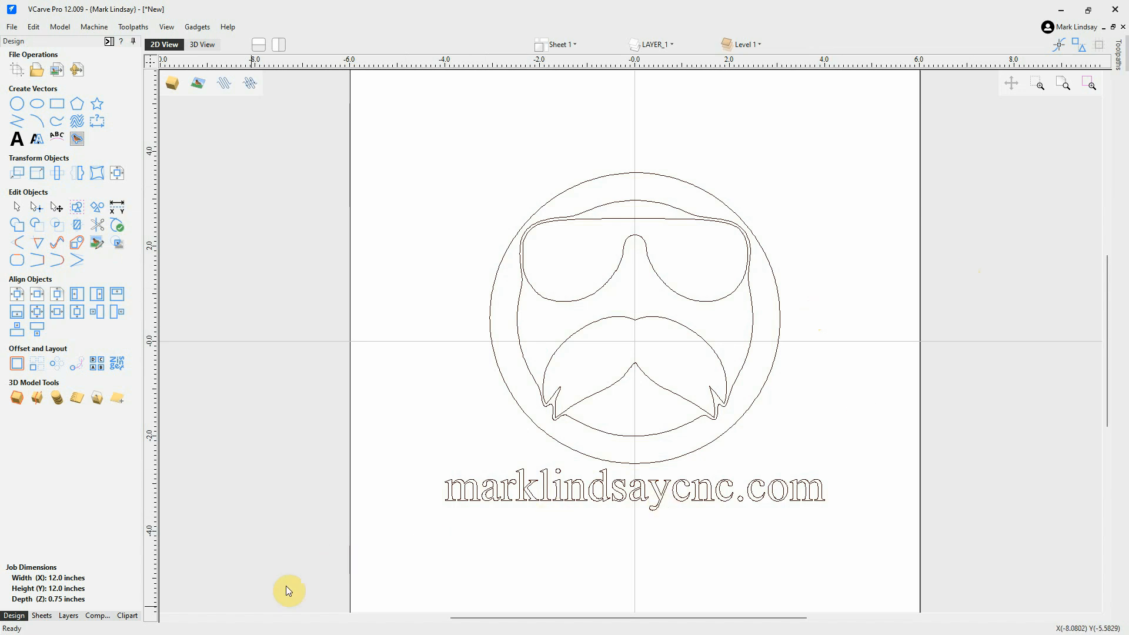
Switch to the Pirate SVG Demo job, then bring Chrome showing Pirate.svg forward.
{"action": "mouse_move", "coordinate": [204, 627]}
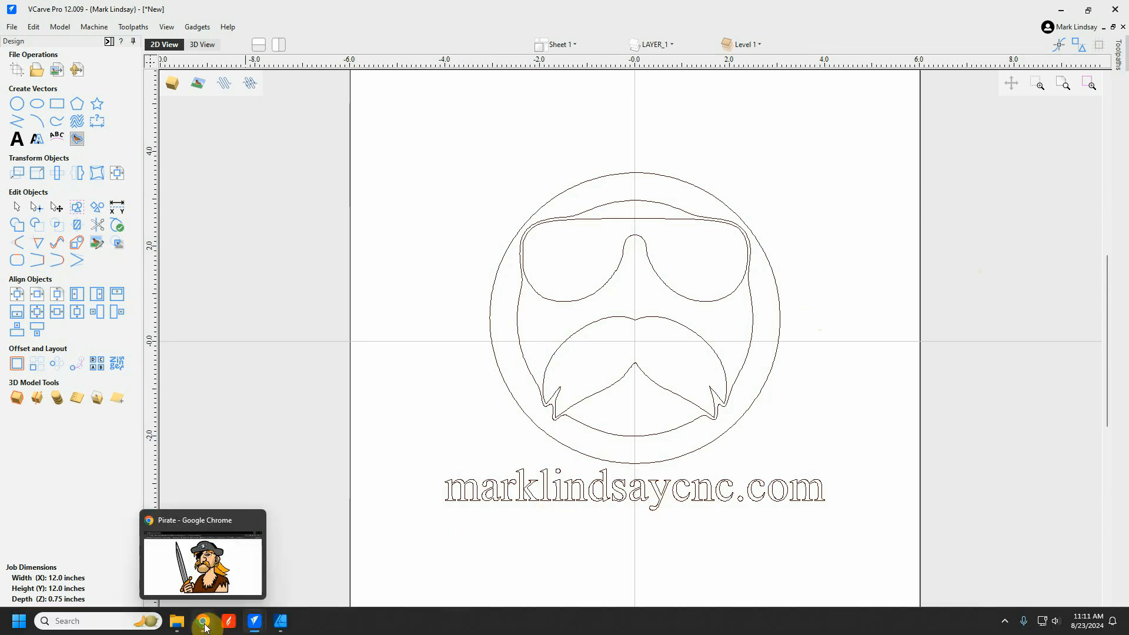
{"action": "mouse_move", "coordinate": [254, 621]}
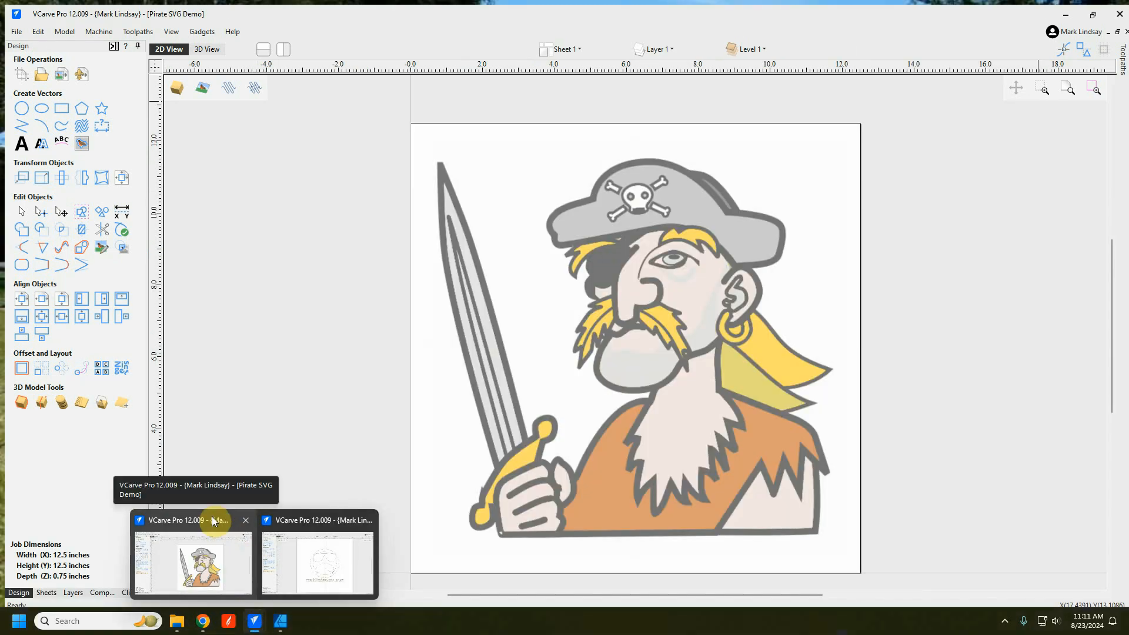
{"action": "left_click", "coordinate": [212, 516]}
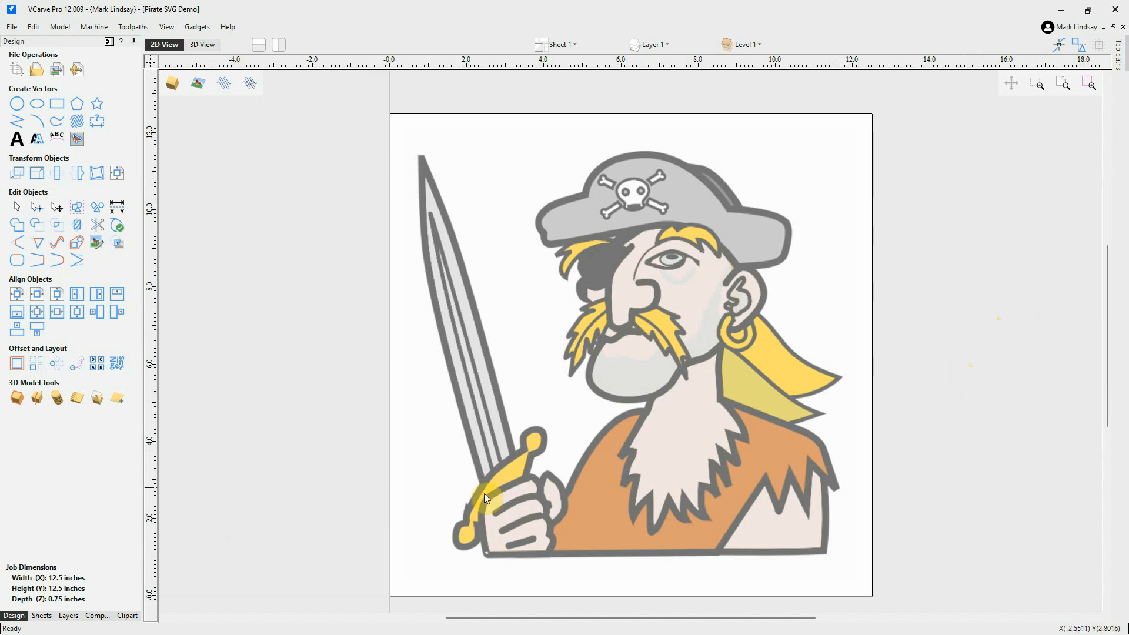
{"action": "left_click", "coordinate": [203, 624]}
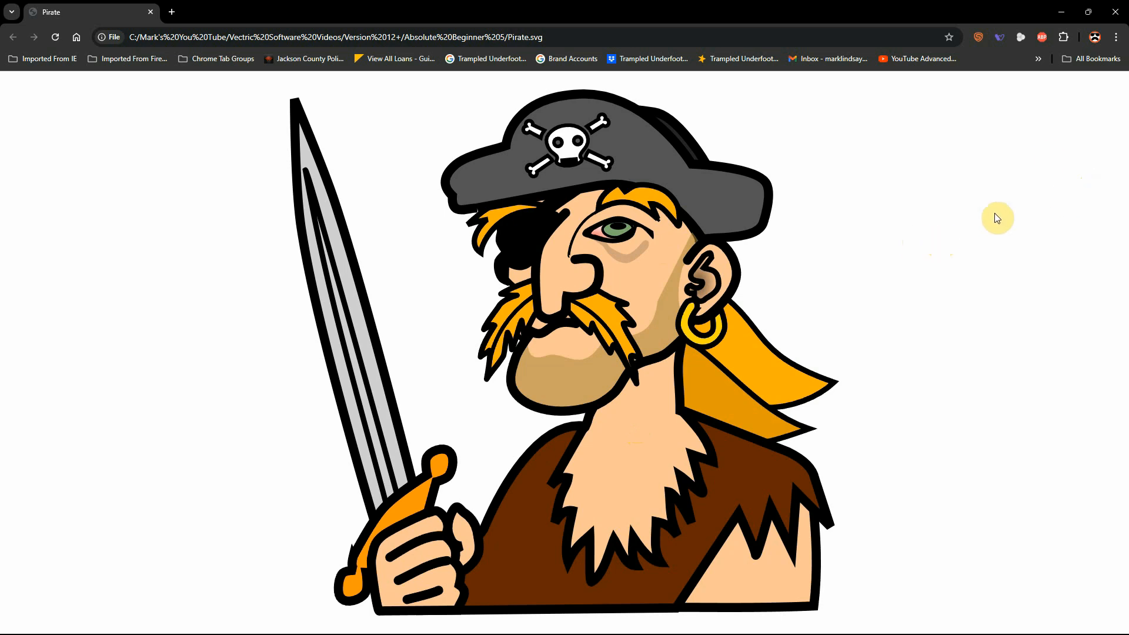
Minimize Chrome after comparing the artwork to return to the Pirate SVG Demo job.
{"action": "left_click", "coordinate": [1058, 9]}
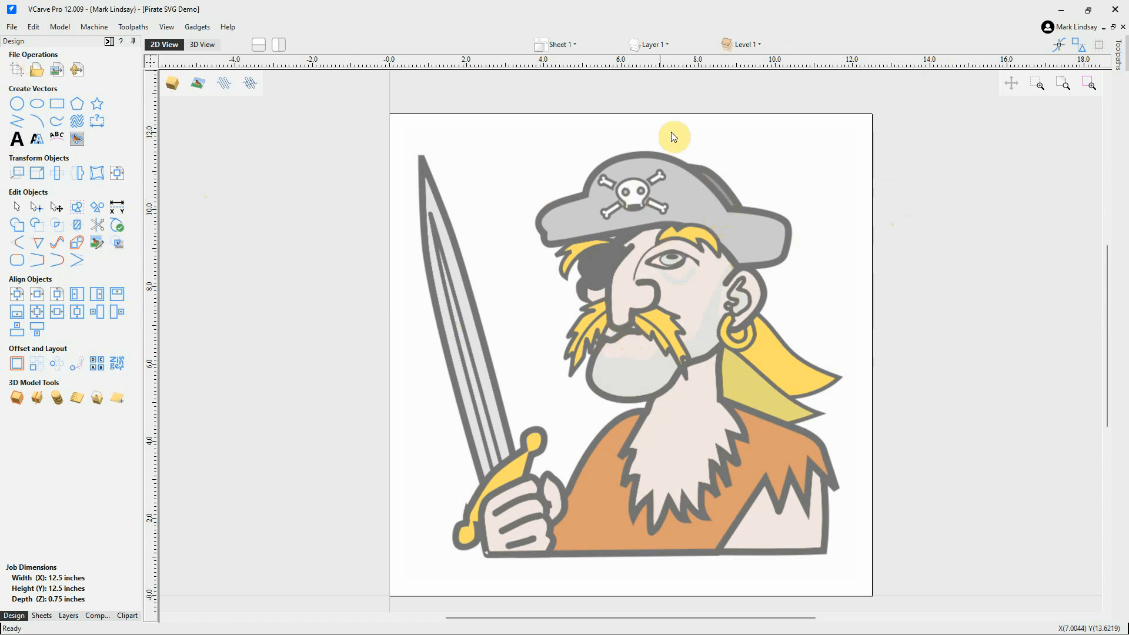
Show the Ebene 1 vector layer, hide the Bitmap Layer, then switch to Affinity Designer 2.
{"action": "left_click", "coordinate": [648, 42]}
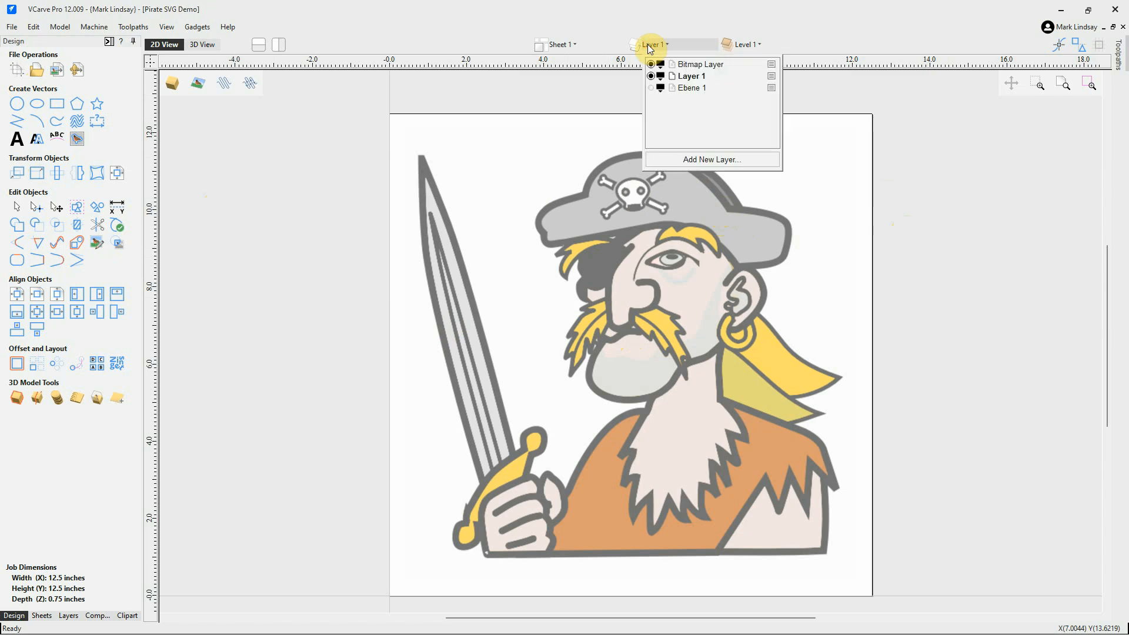
{"action": "left_click", "coordinate": [650, 89]}
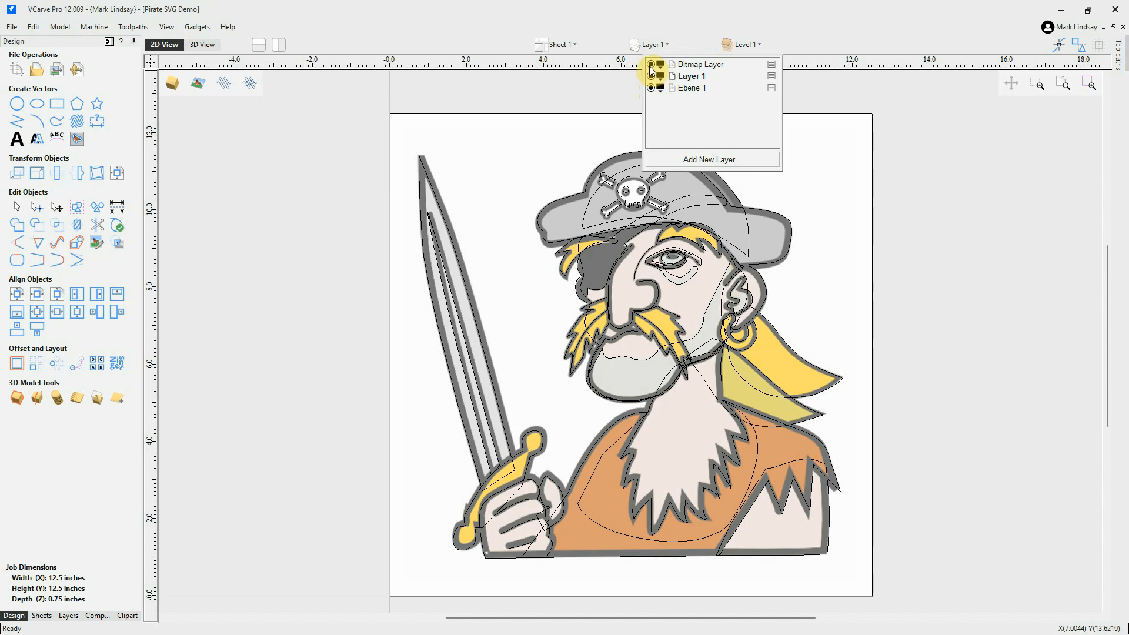
{"action": "left_click", "coordinate": [651, 65]}
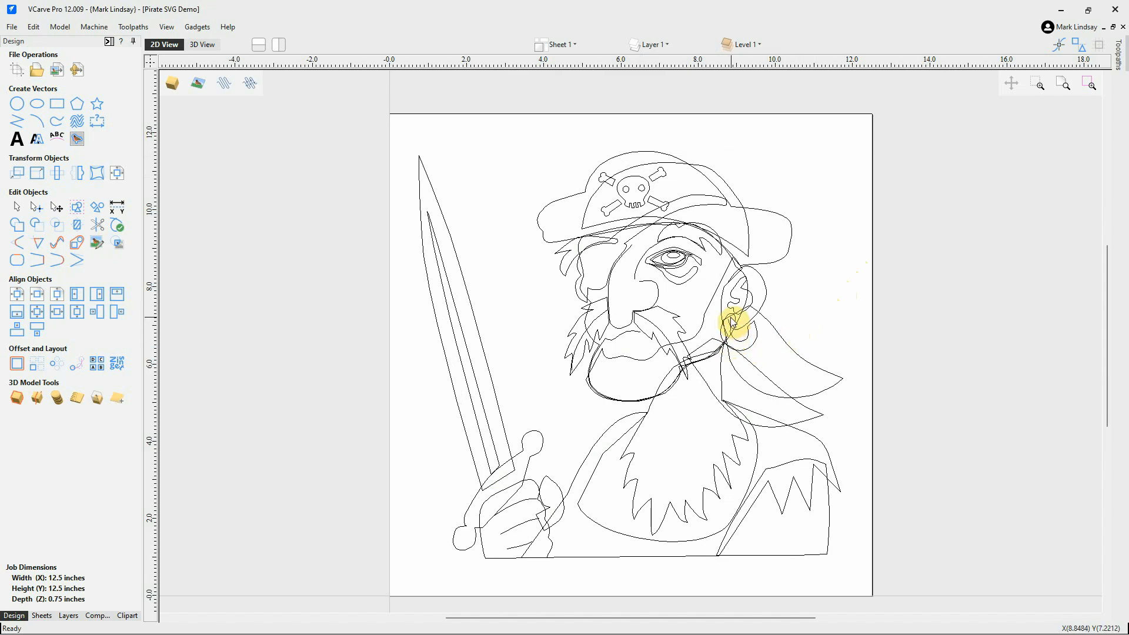
{"action": "scroll", "coordinate": [732, 323], "scroll_direction": "up", "scroll_amount": 1}
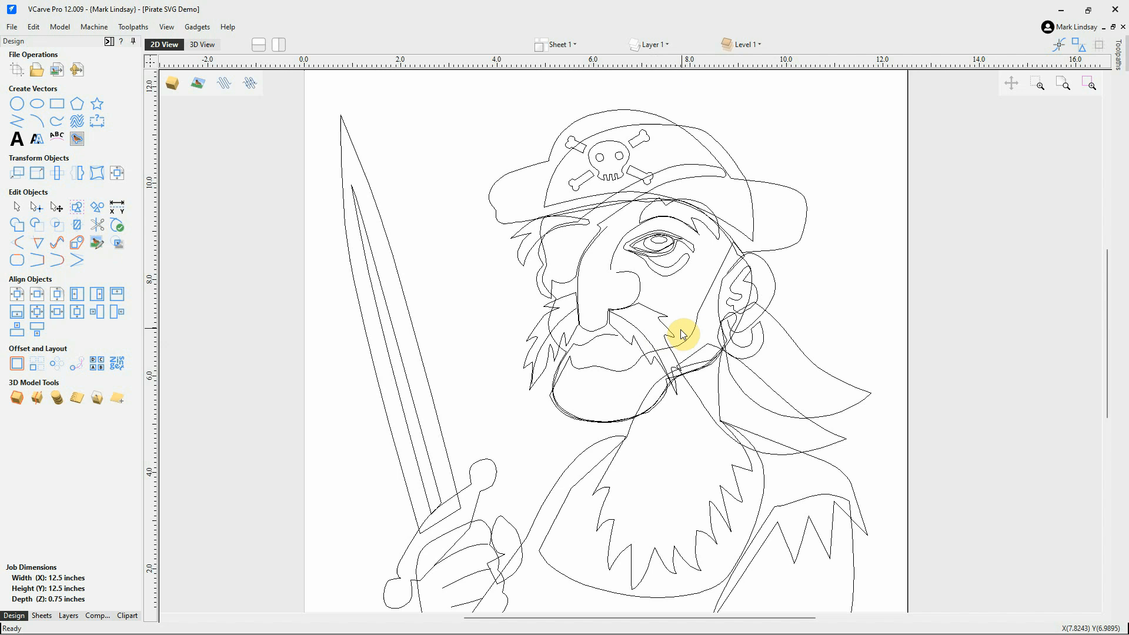
{"action": "mouse_move", "coordinate": [339, 632]}
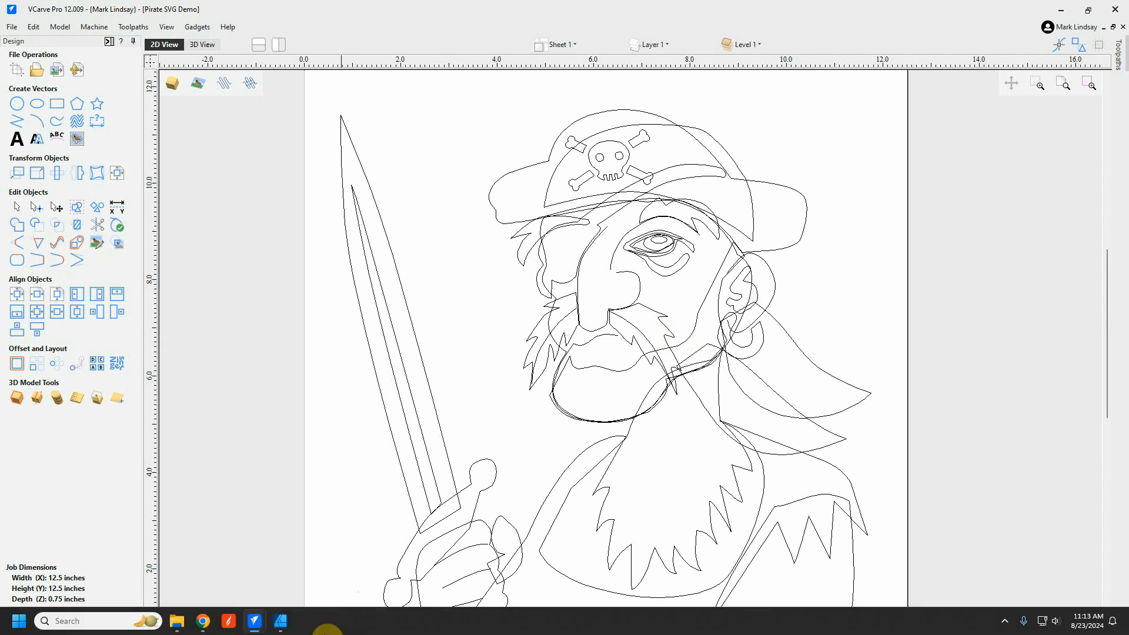
{"action": "left_click", "coordinate": [281, 622]}
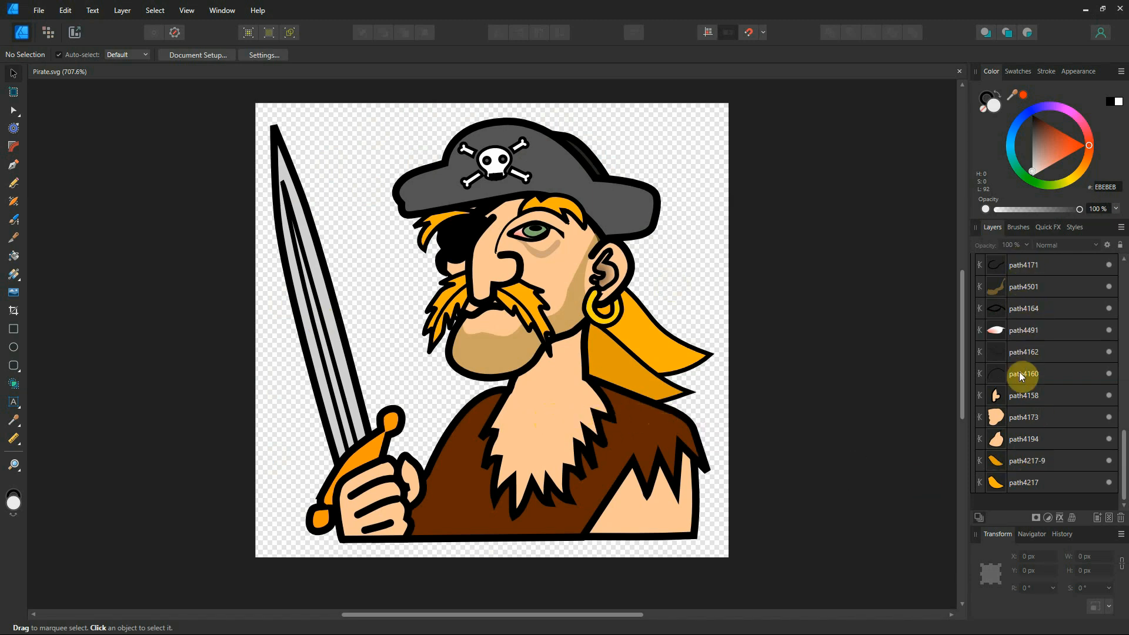
{"action": "scroll", "coordinate": [1034, 294], "scroll_direction": "up", "scroll_amount": 10}
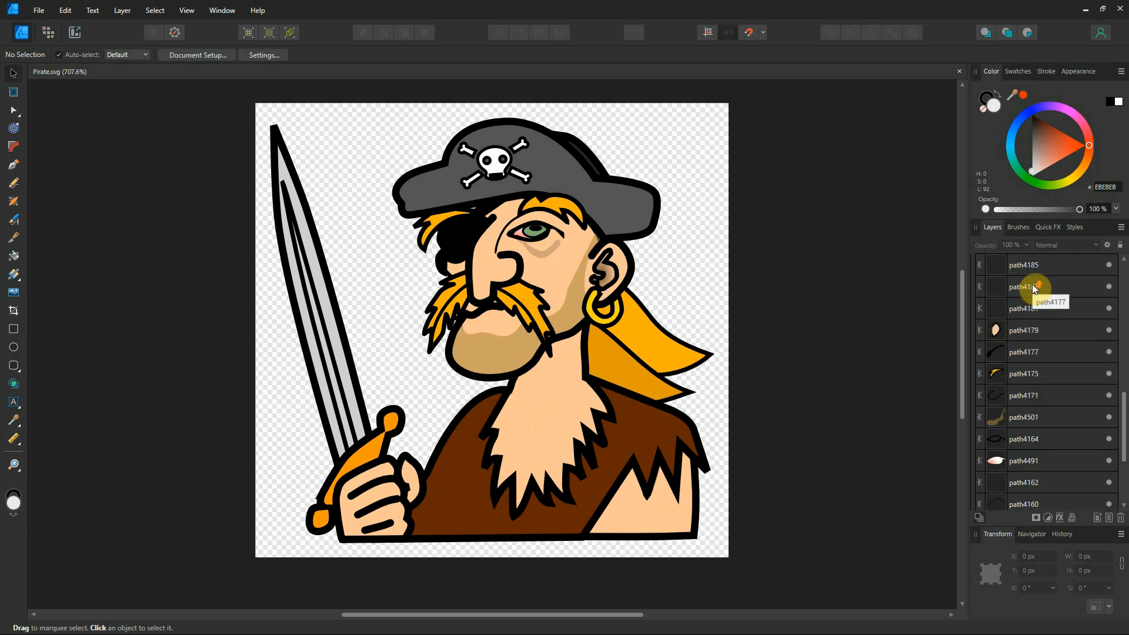
{"action": "scroll", "coordinate": [1036, 296], "scroll_direction": "up", "scroll_amount": 5}
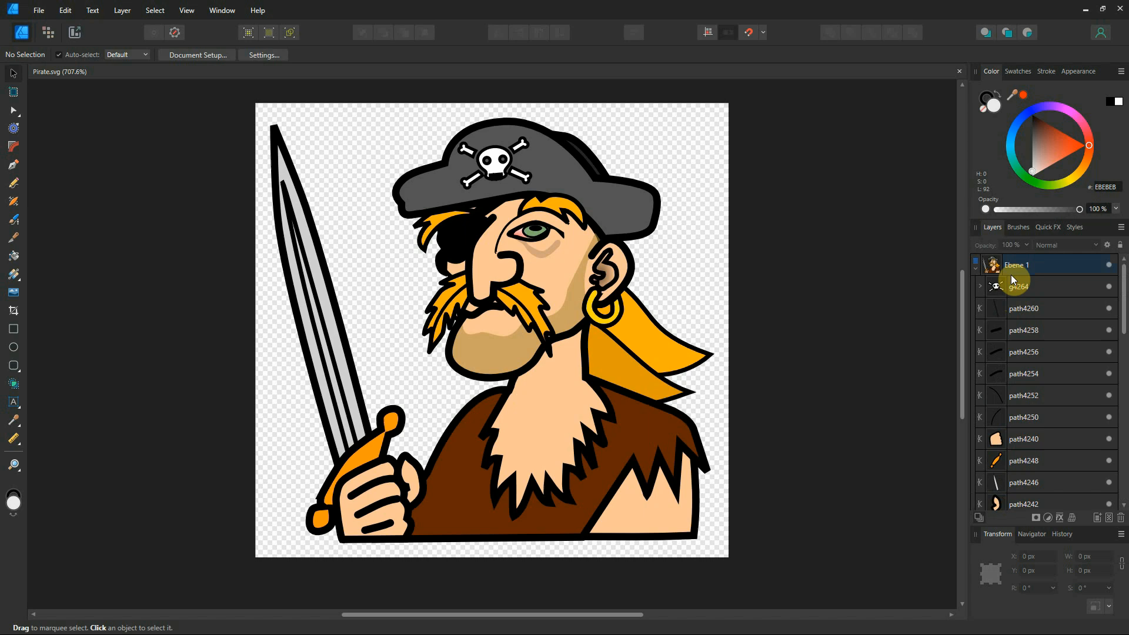
{"action": "scroll", "coordinate": [1013, 347], "scroll_direction": "down", "scroll_amount": 8}
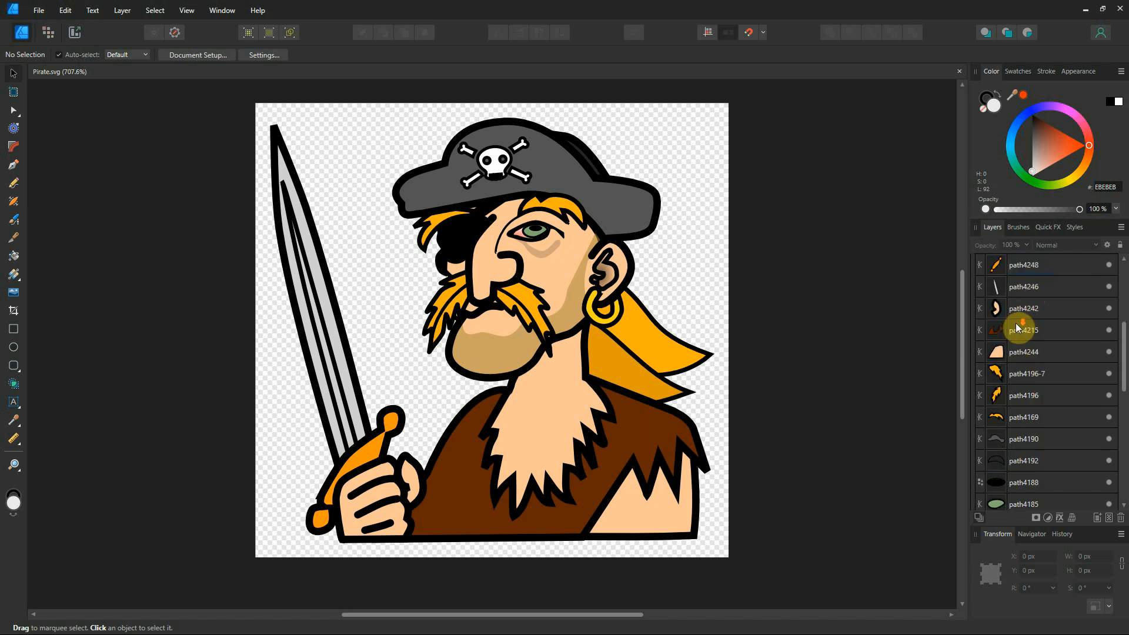
{"action": "scroll", "coordinate": [1019, 355], "scroll_direction": "down", "scroll_amount": 3}
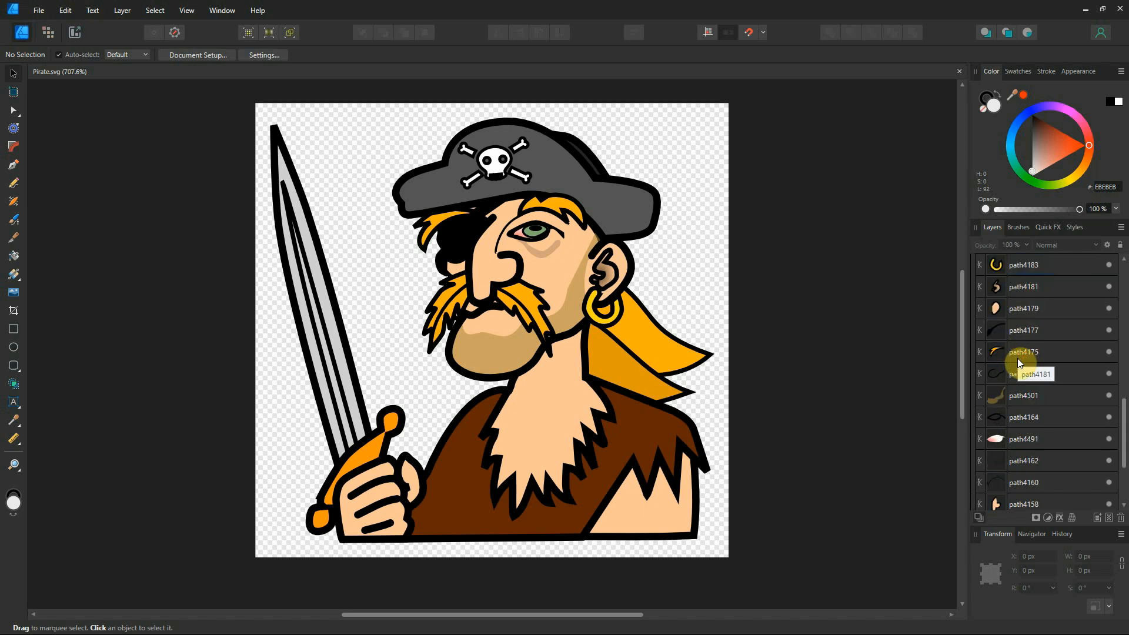
{"action": "scroll", "coordinate": [1016, 368], "scroll_direction": "down", "scroll_amount": 1}
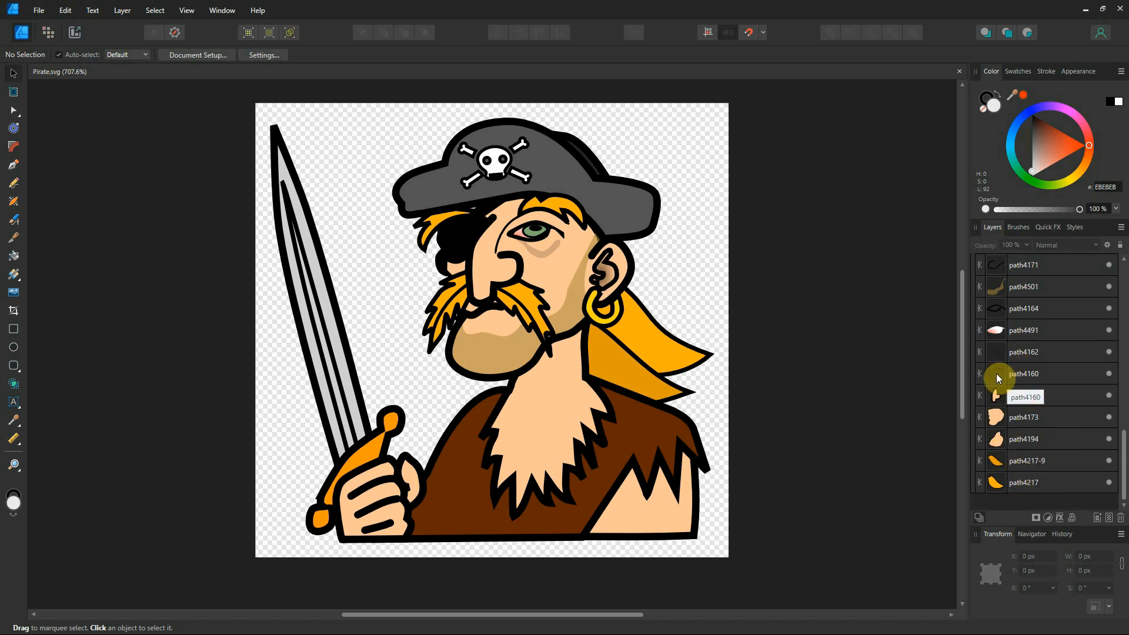
Select the orange hair path4217-9 and zoom to about 1727% around the neck.
{"action": "left_click", "coordinate": [614, 366]}
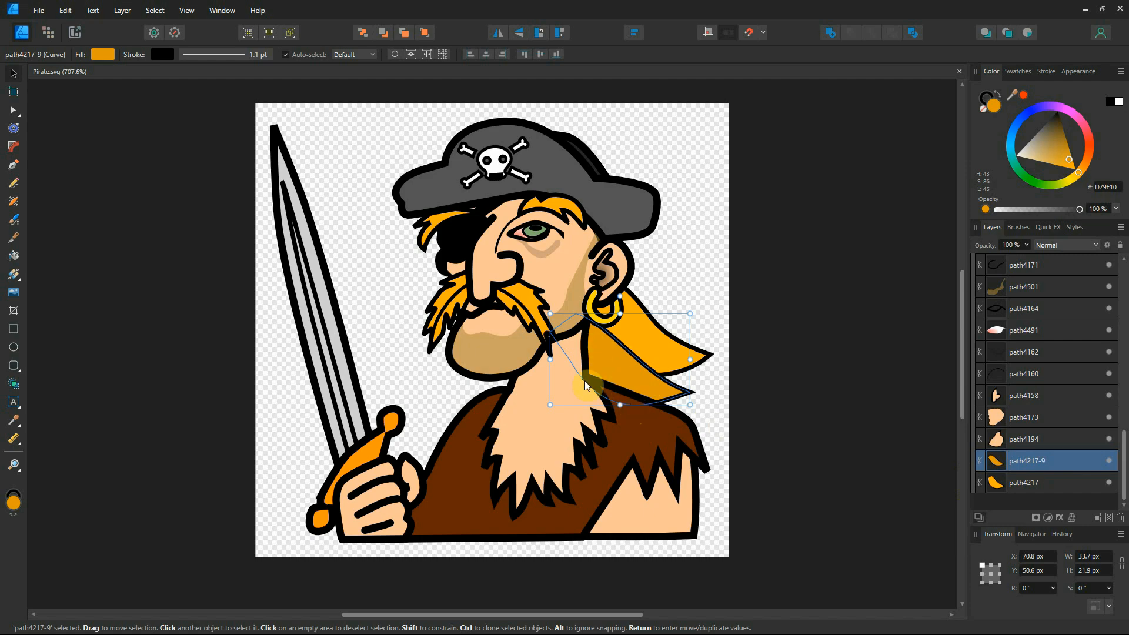
{"action": "scroll", "coordinate": [597, 376], "scroll_direction": "up", "scroll_amount": 2}
{"action": "scroll", "coordinate": [624, 422], "scroll_direction": "up", "scroll_amount": 4, "text": "ctrl"}
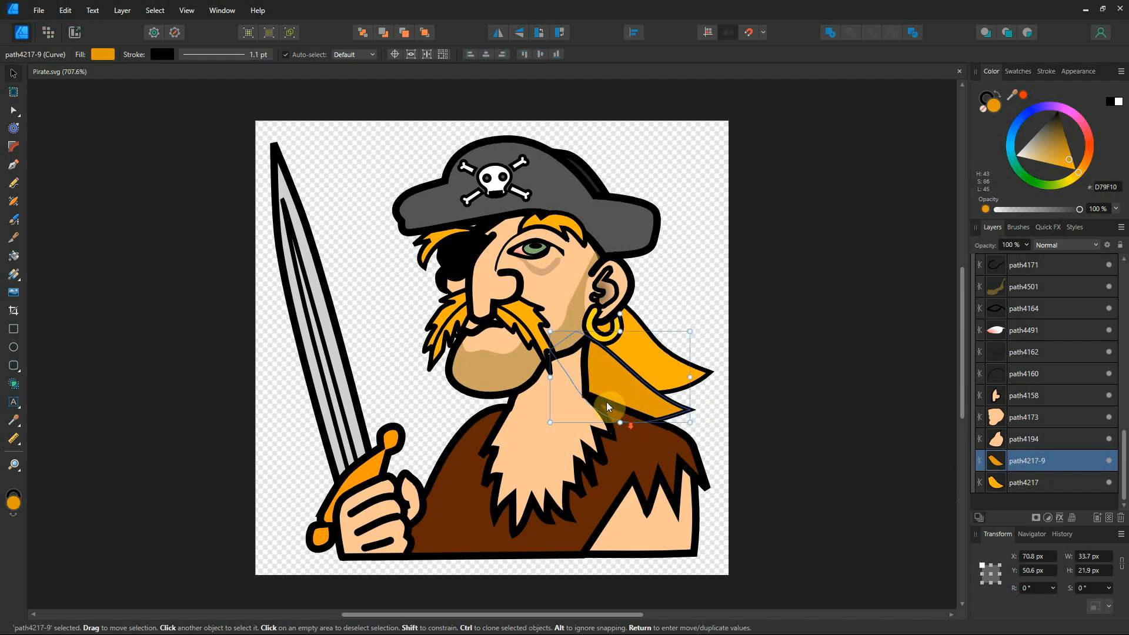
{"action": "scroll", "coordinate": [673, 379], "scroll_direction": "up", "scroll_amount": 2, "text": "ctrl"}
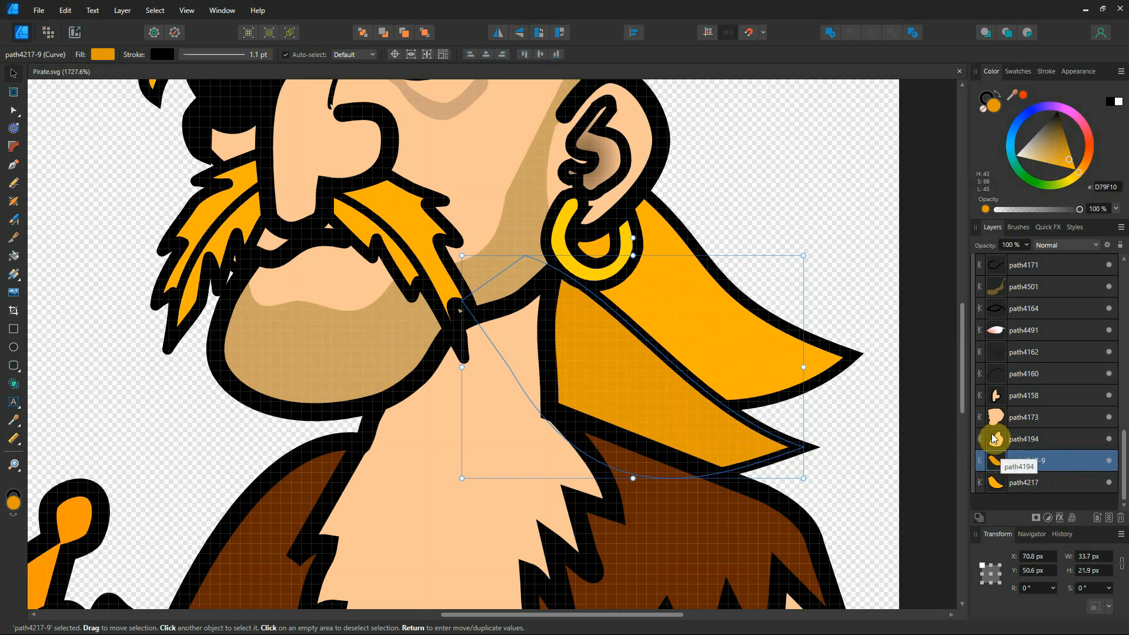
Select neck path4194, face path4173 and hair path4217-9 in turn to compare overlaps, then zoom out.
{"action": "left_click", "coordinate": [1062, 438]}
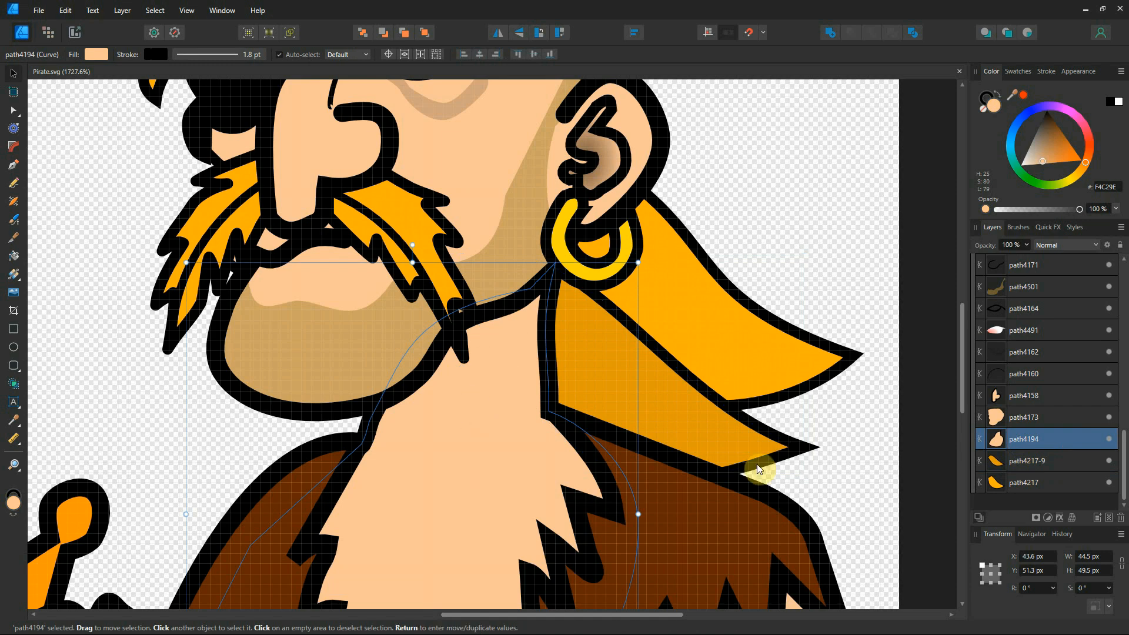
{"action": "left_click", "coordinate": [1050, 417]}
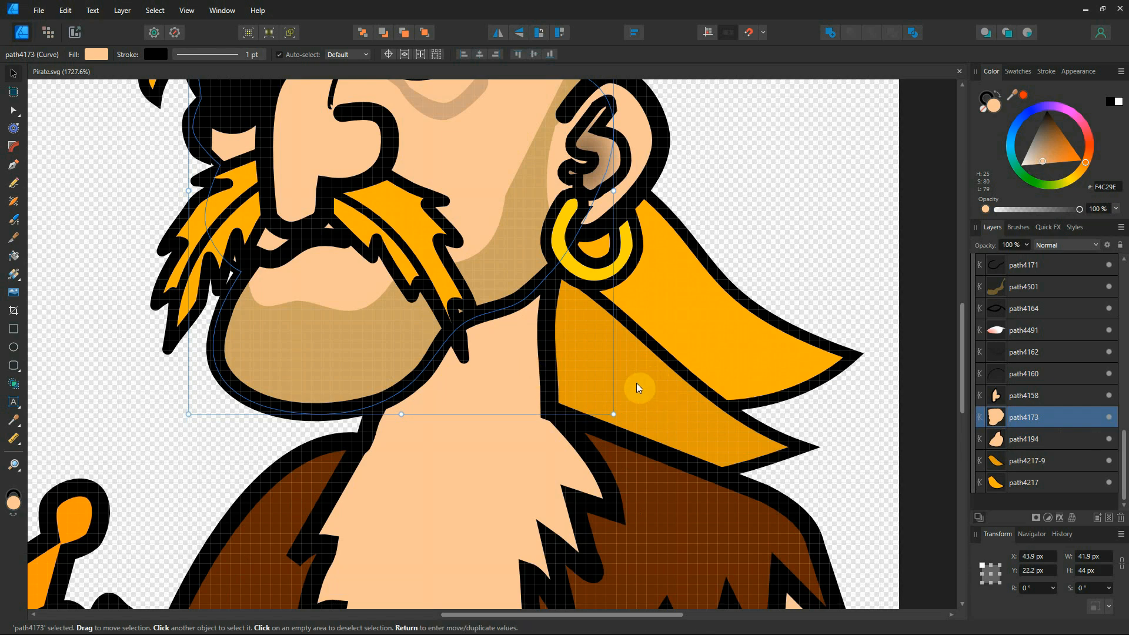
{"action": "left_click", "coordinate": [501, 451]}
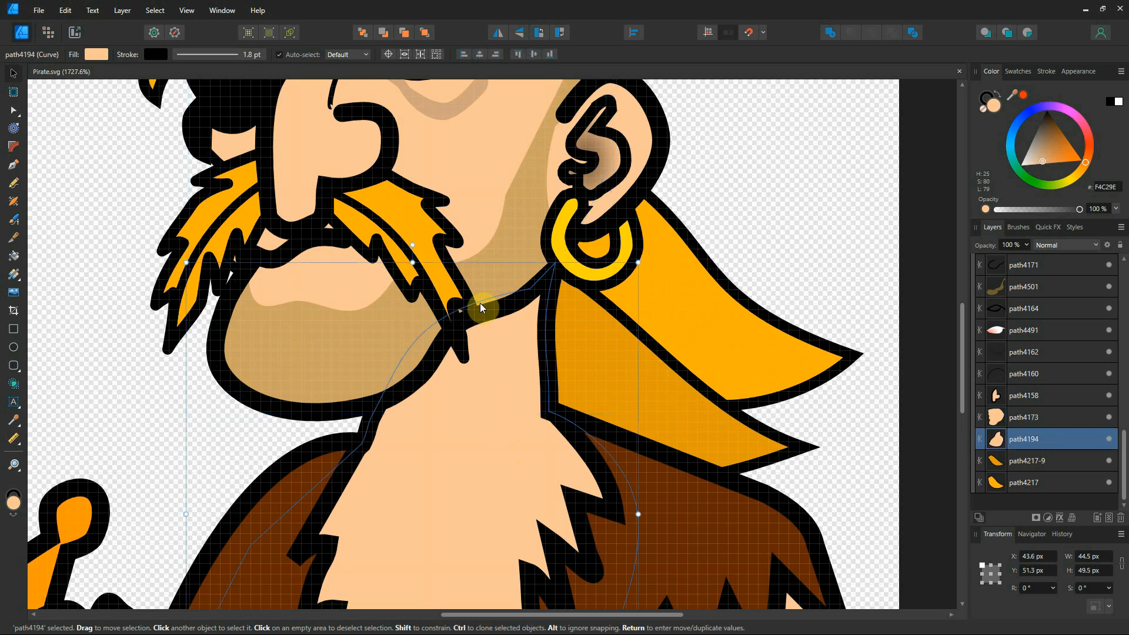
{"action": "left_click", "coordinate": [456, 156]}
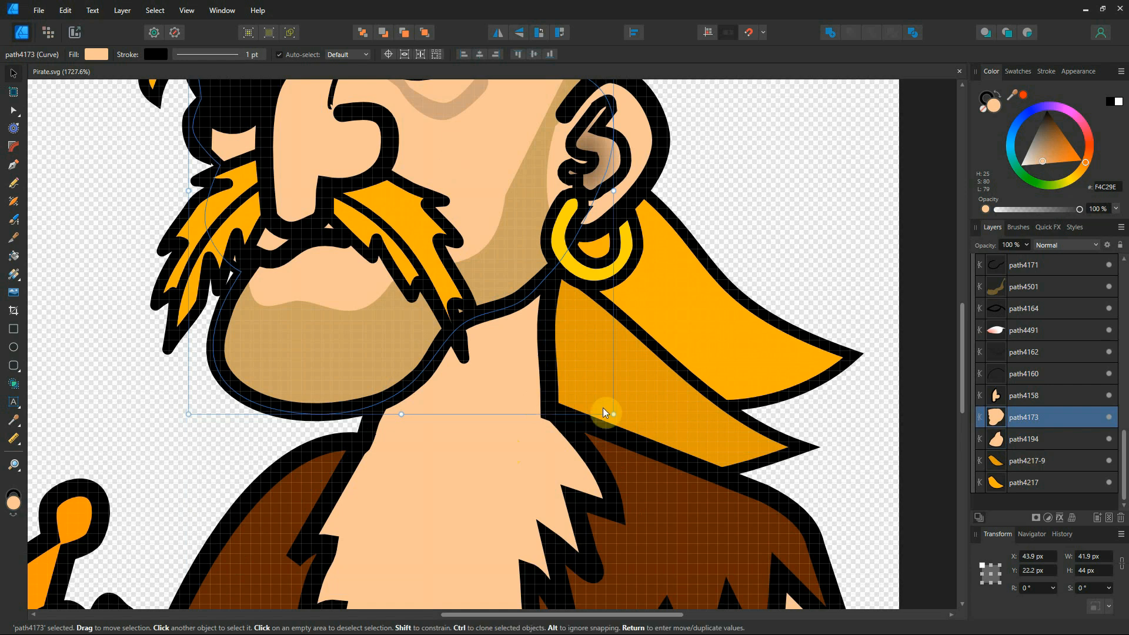
{"action": "left_click", "coordinate": [666, 405]}
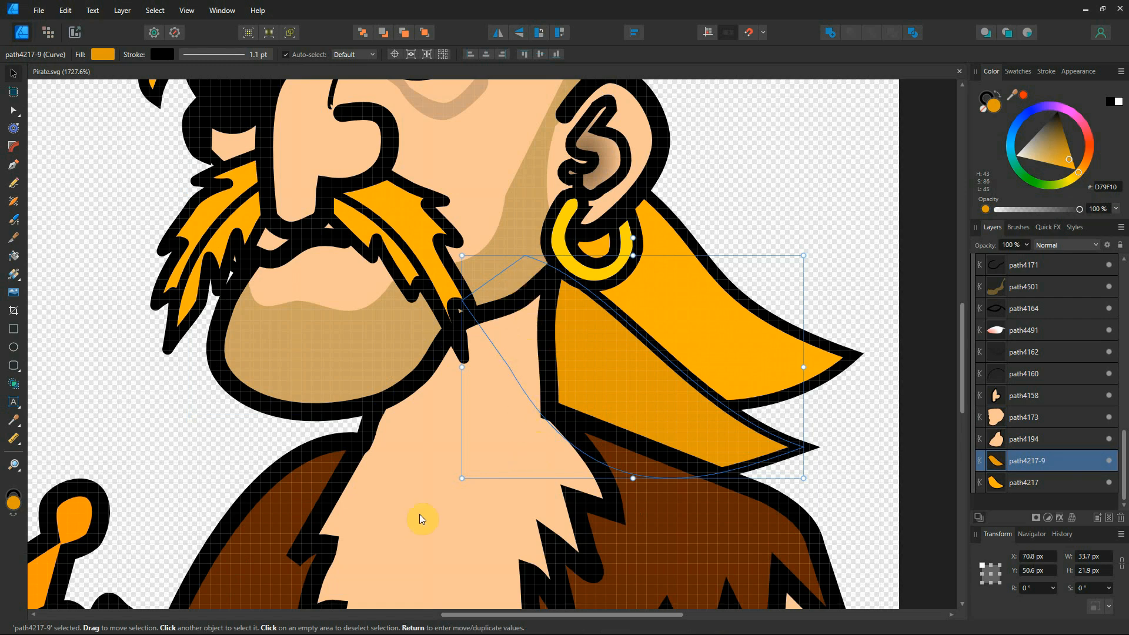
{"action": "left_click", "coordinate": [403, 522]}
{"action": "left_click", "coordinate": [498, 123]}
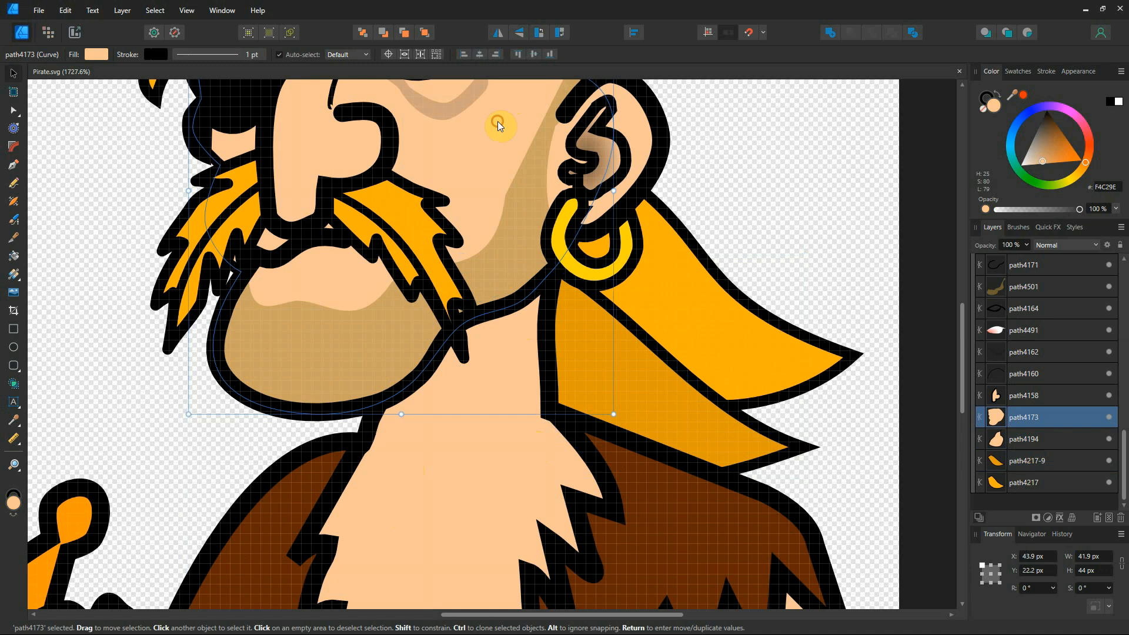
{"action": "left_click", "coordinate": [648, 411]}
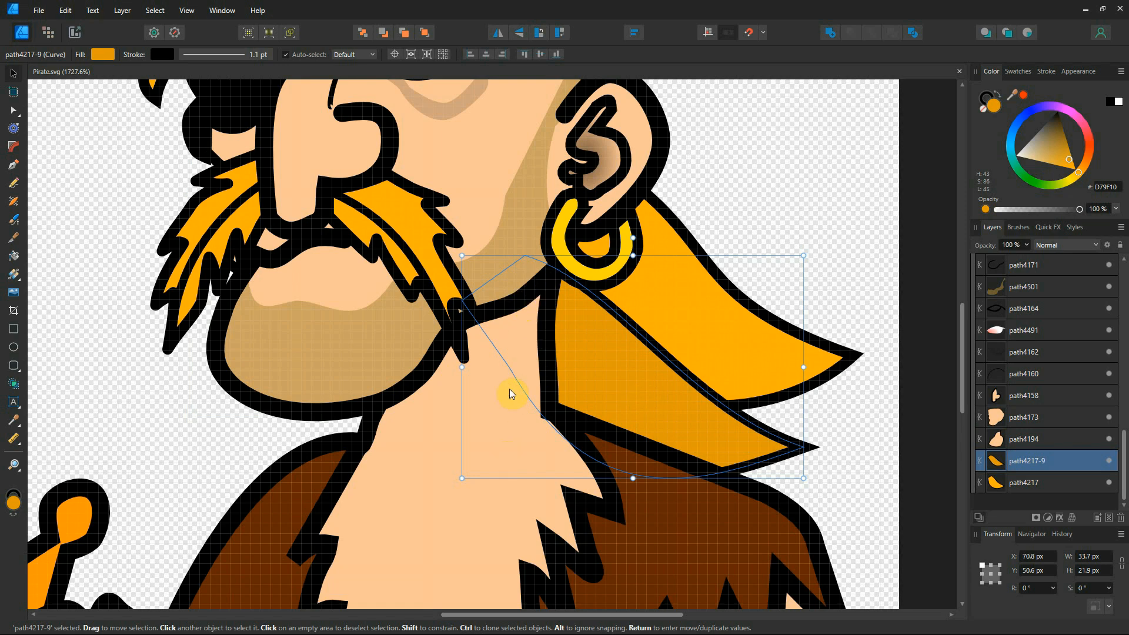
{"action": "scroll", "coordinate": [550, 300], "scroll_direction": "down", "scroll_amount": 1}
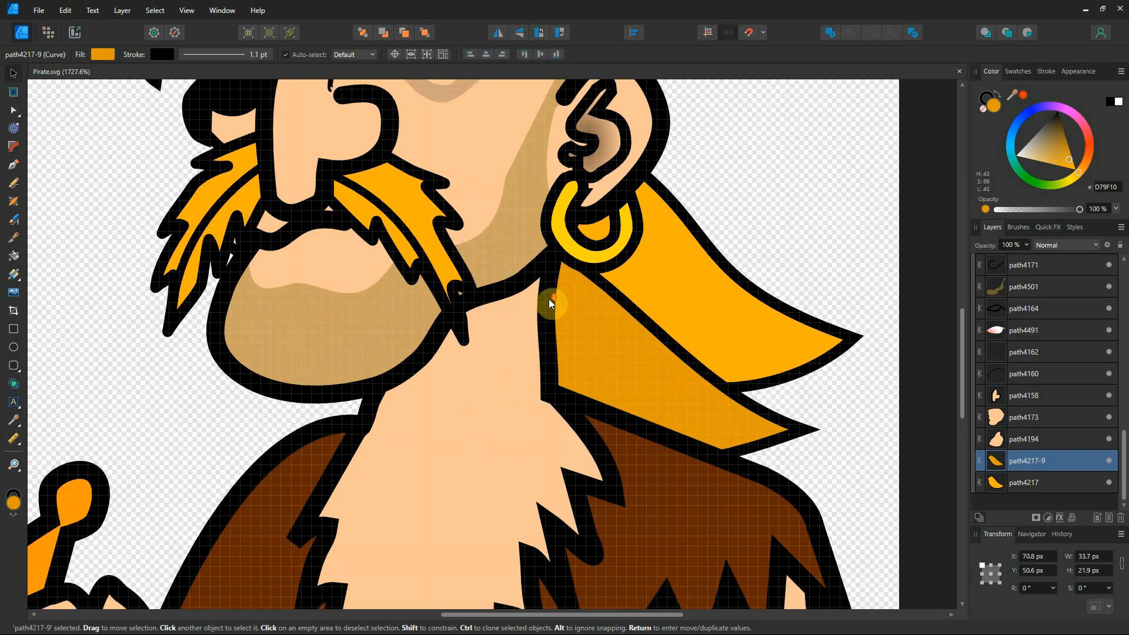
{"action": "scroll", "coordinate": [547, 306], "scroll_direction": "up", "scroll_amount": 2}
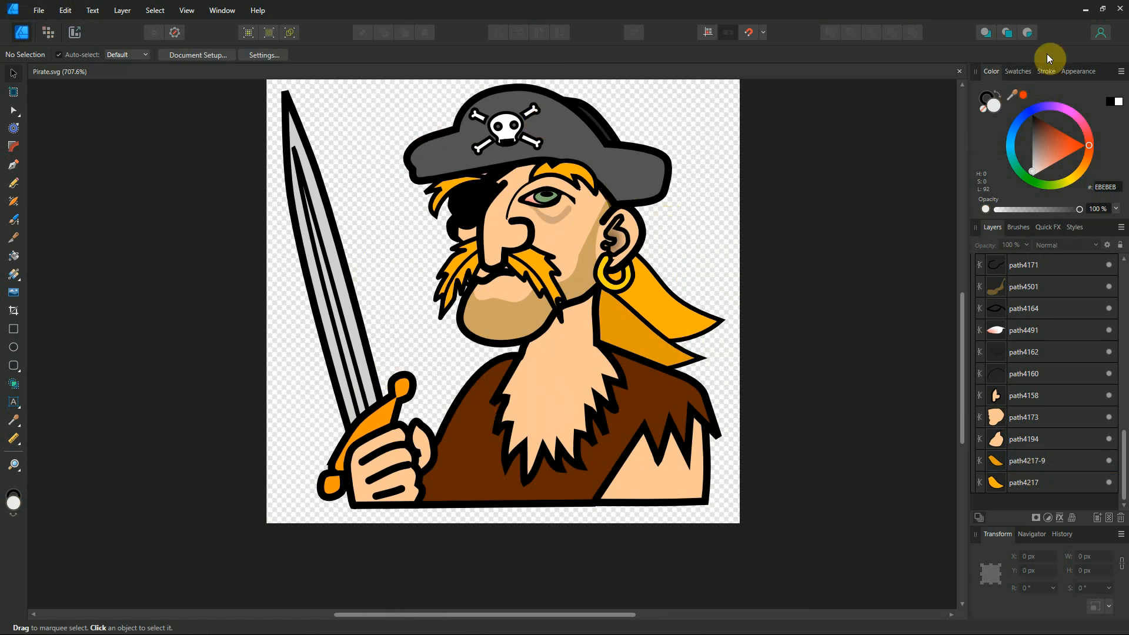
Minimize Affinity and inspect the hair-tip, neck and ear outline vectors in the VCarve job.
{"action": "left_click", "coordinate": [1086, 12]}
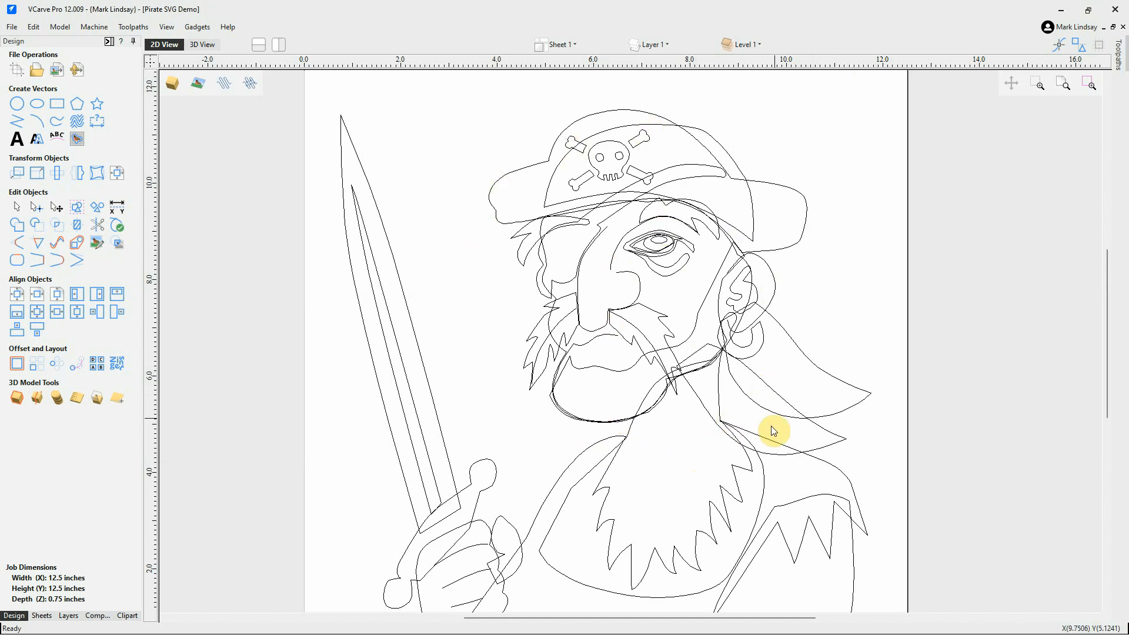
{"action": "scroll", "coordinate": [771, 426], "scroll_direction": "up", "scroll_amount": 3}
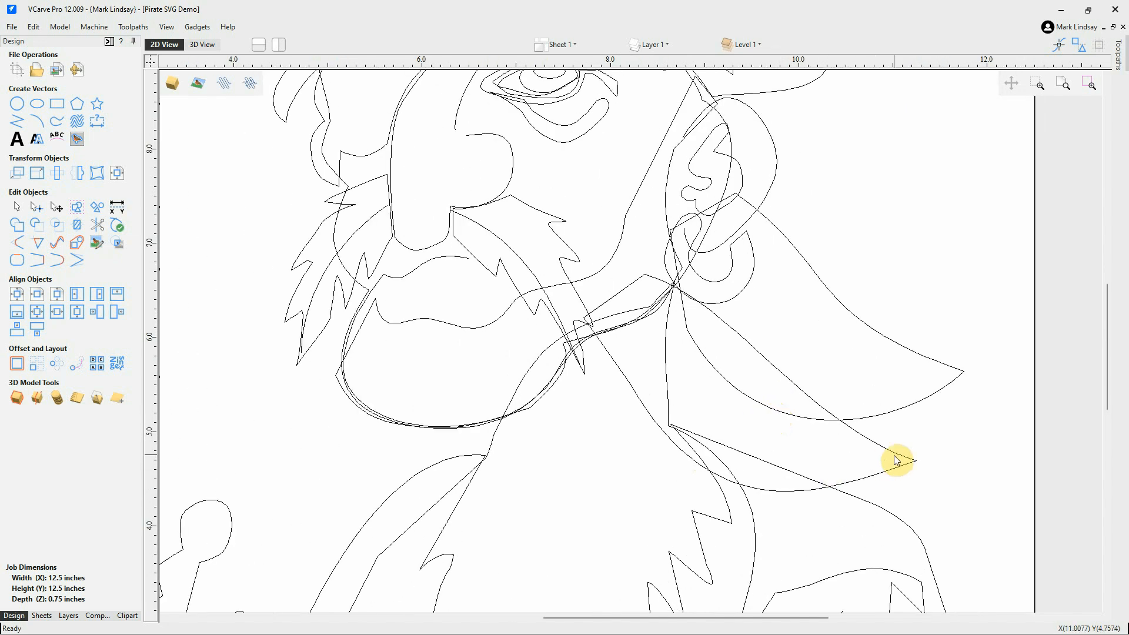
{"action": "left_click", "coordinate": [900, 460]}
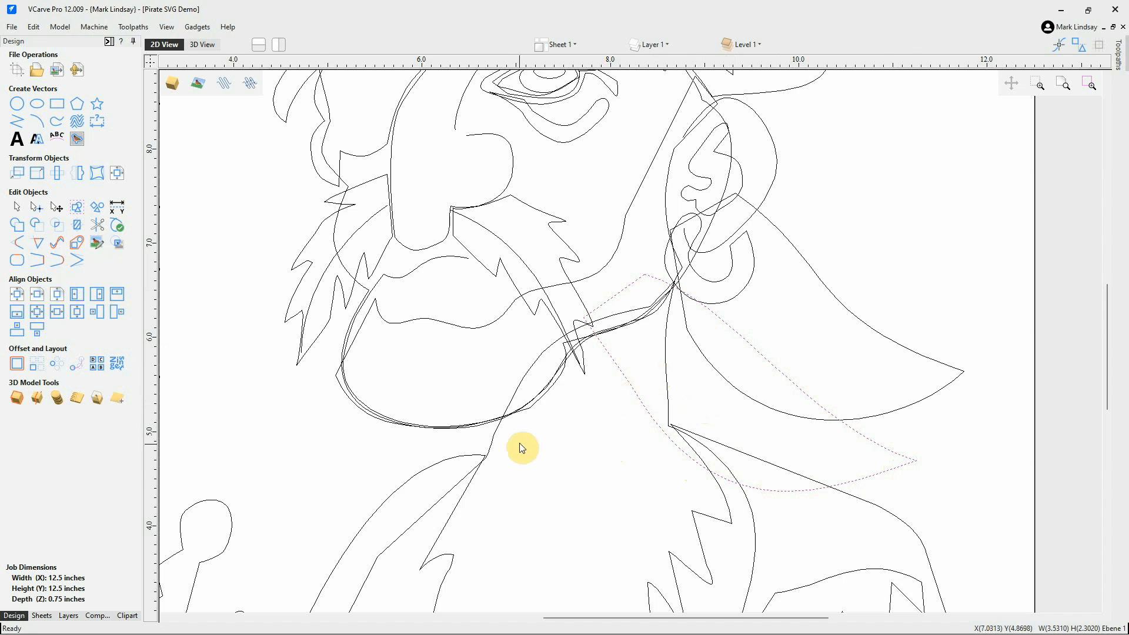
{"action": "left_click", "coordinate": [494, 435]}
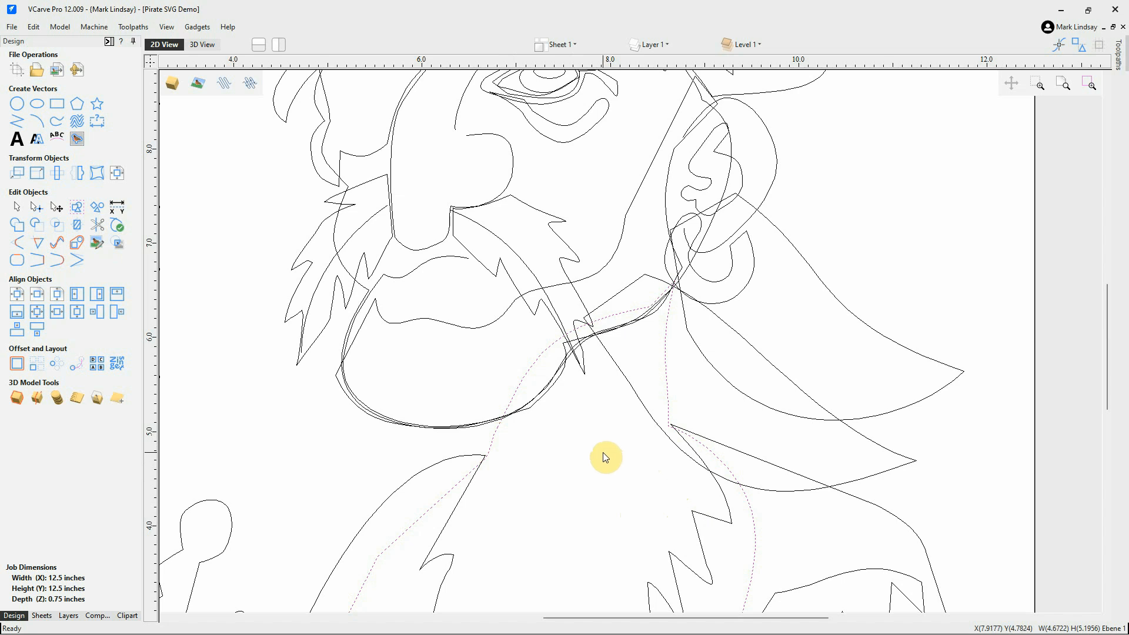
{"action": "left_click", "coordinate": [731, 150]}
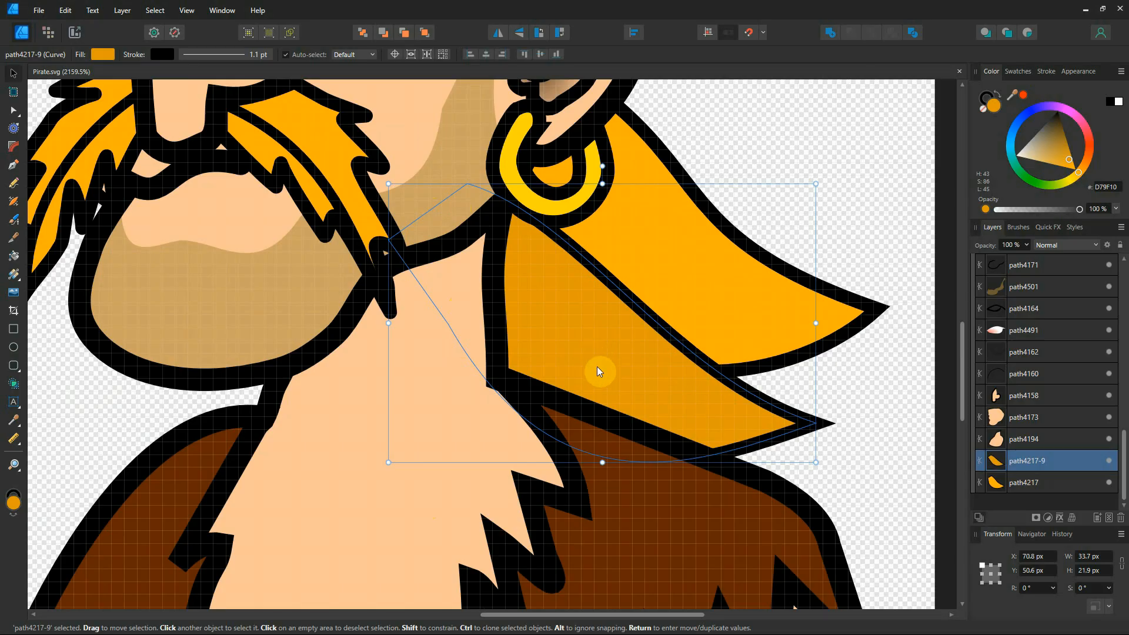
Deselect the orange hair piece path4217-9 on the Pirate.svg canvas in Affinity Designer.
{"action": "scroll", "coordinate": [598, 363], "scroll_direction": "down", "scroll_amount": 6, "text": "ctrl"}
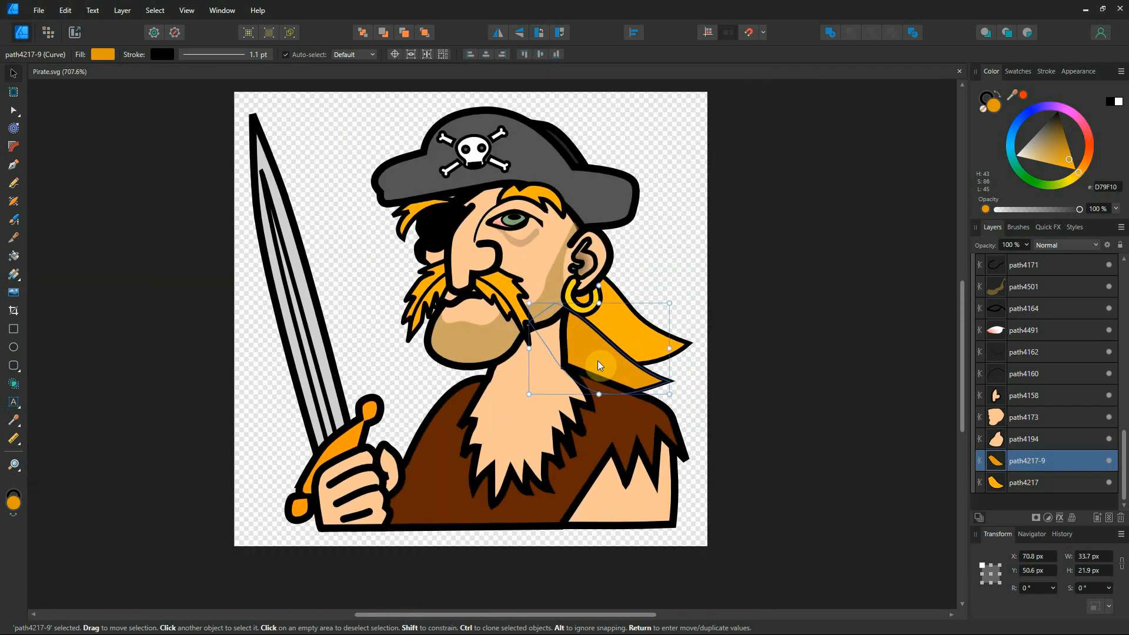
{"action": "left_click", "coordinate": [669, 206]}
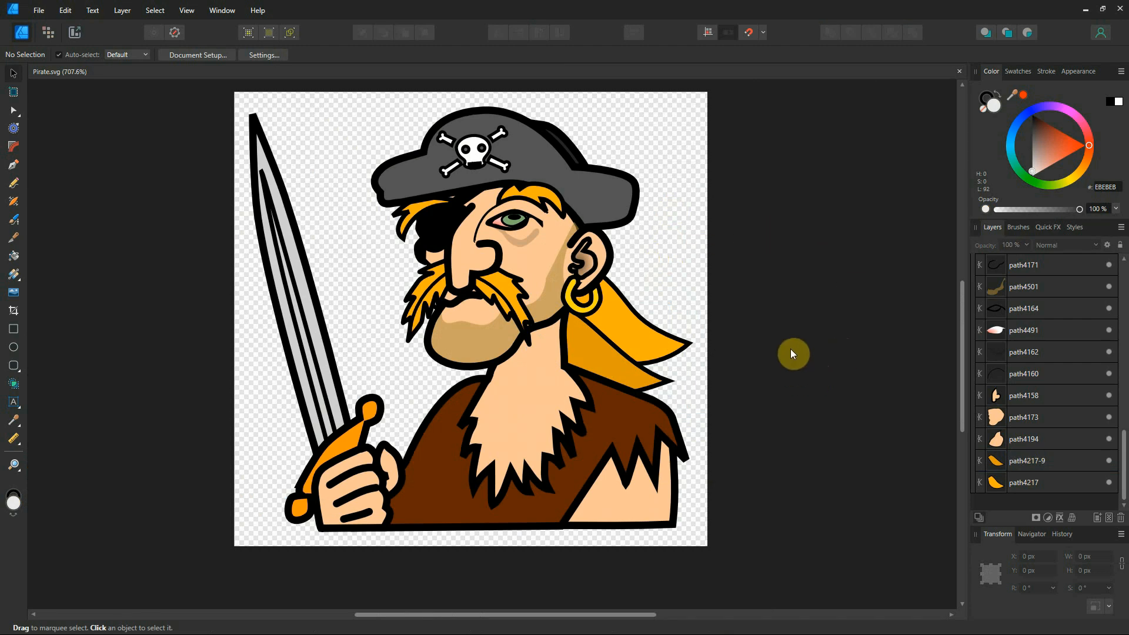
Minimize Affinity Designer and zoom out on the VCarve Pro pirate job.
{"action": "left_click", "coordinate": [1083, 9]}
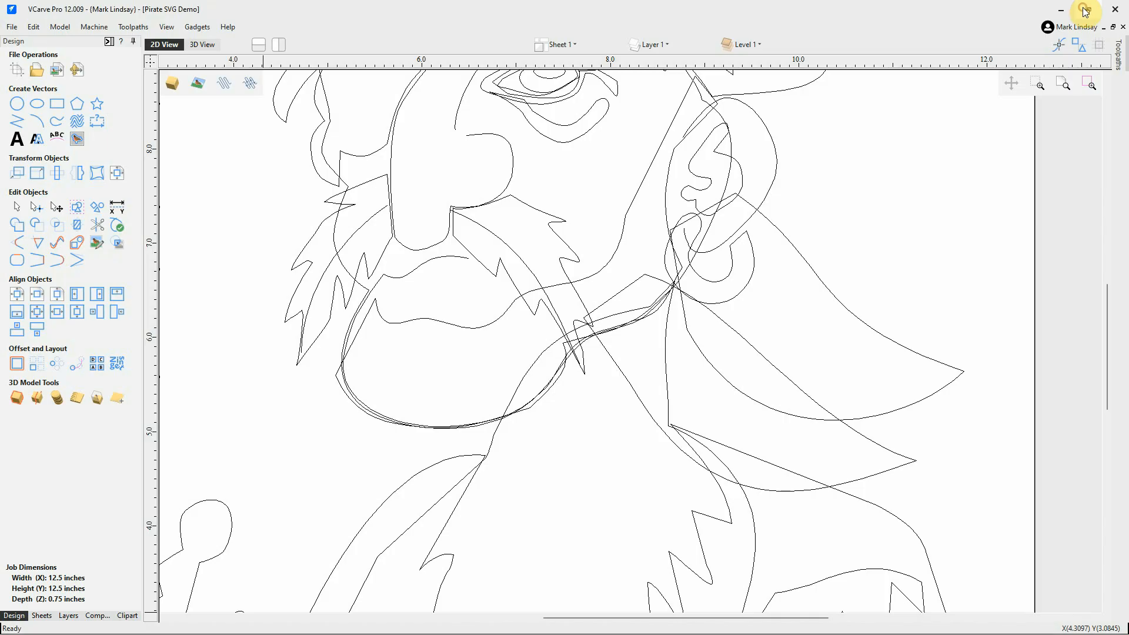
{"action": "scroll", "coordinate": [563, 460], "scroll_direction": "down", "scroll_amount": 3}
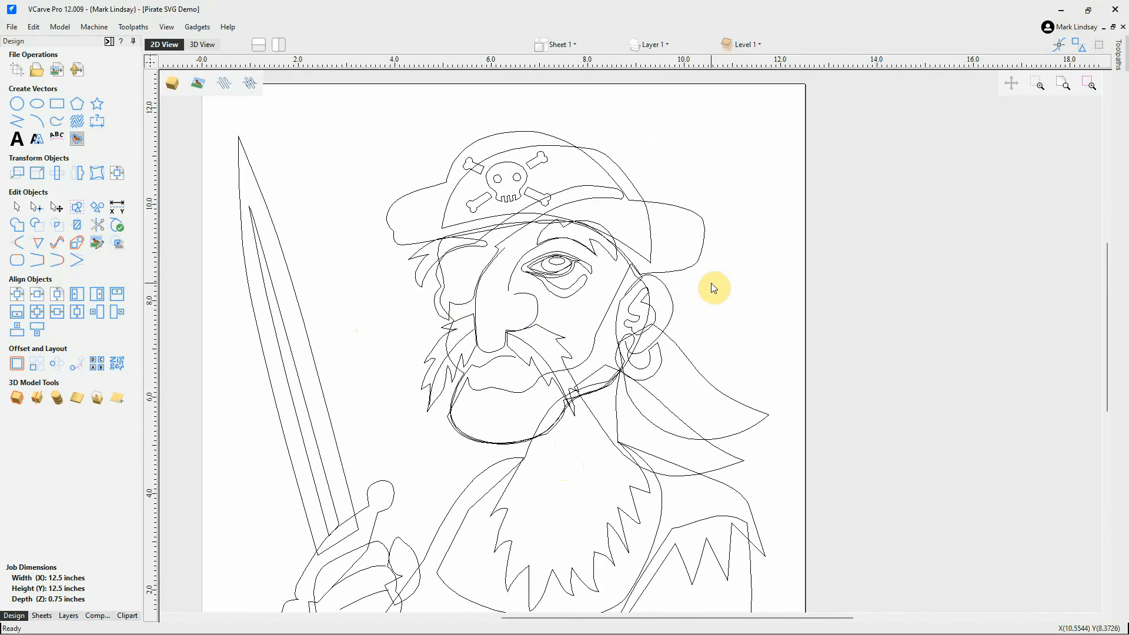
{"action": "scroll", "coordinate": [711, 280], "scroll_direction": "down", "scroll_amount": 1}
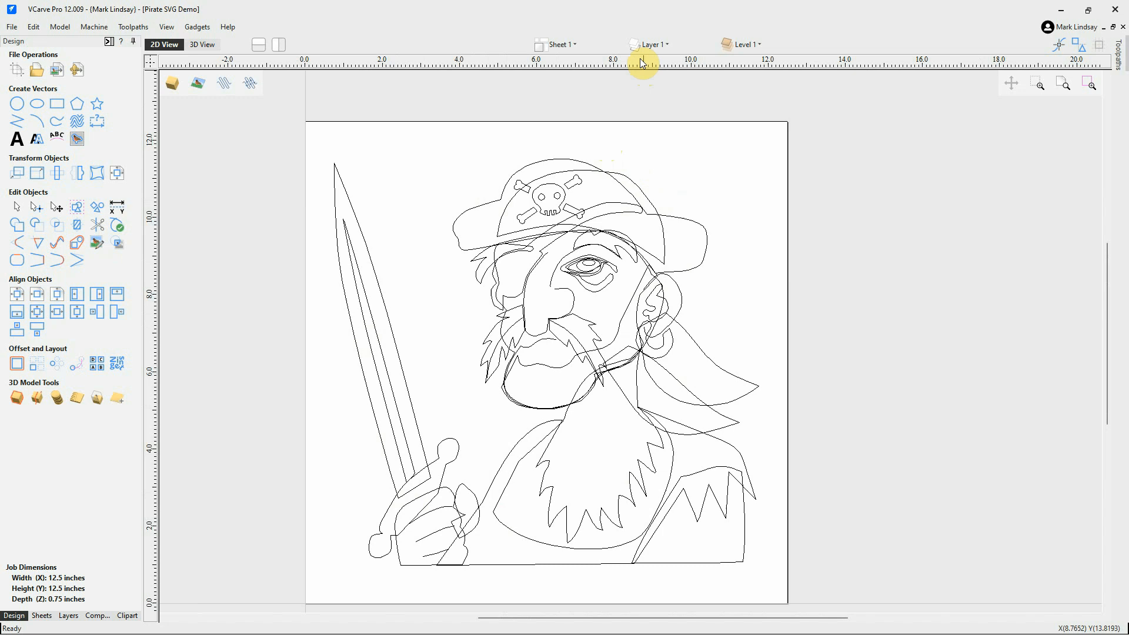
Hide the Ebene 1 layer, show Bitmap Layer, then return to Pirate.svg in Affinity Designer.
{"action": "left_click", "coordinate": [650, 45]}
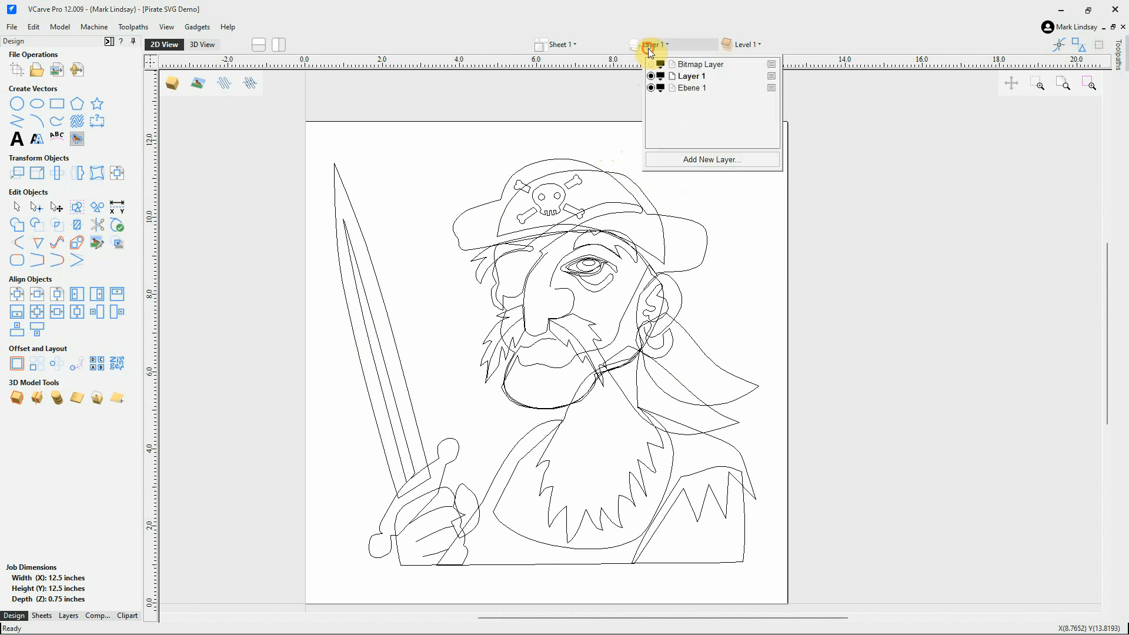
{"action": "left_click", "coordinate": [651, 89]}
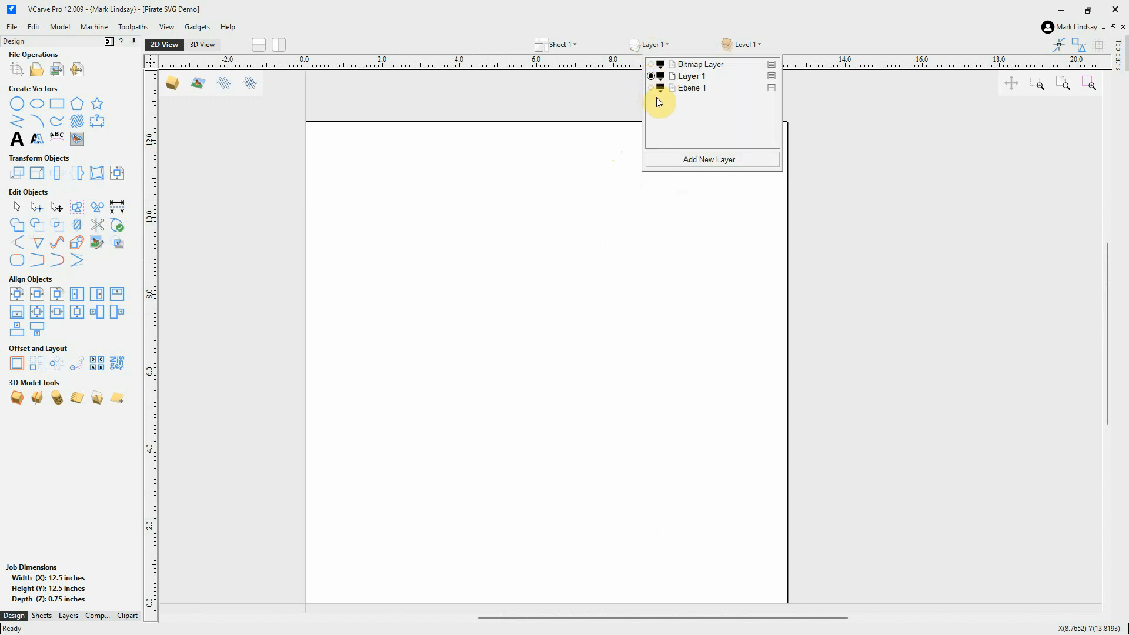
{"action": "left_click", "coordinate": [651, 64]}
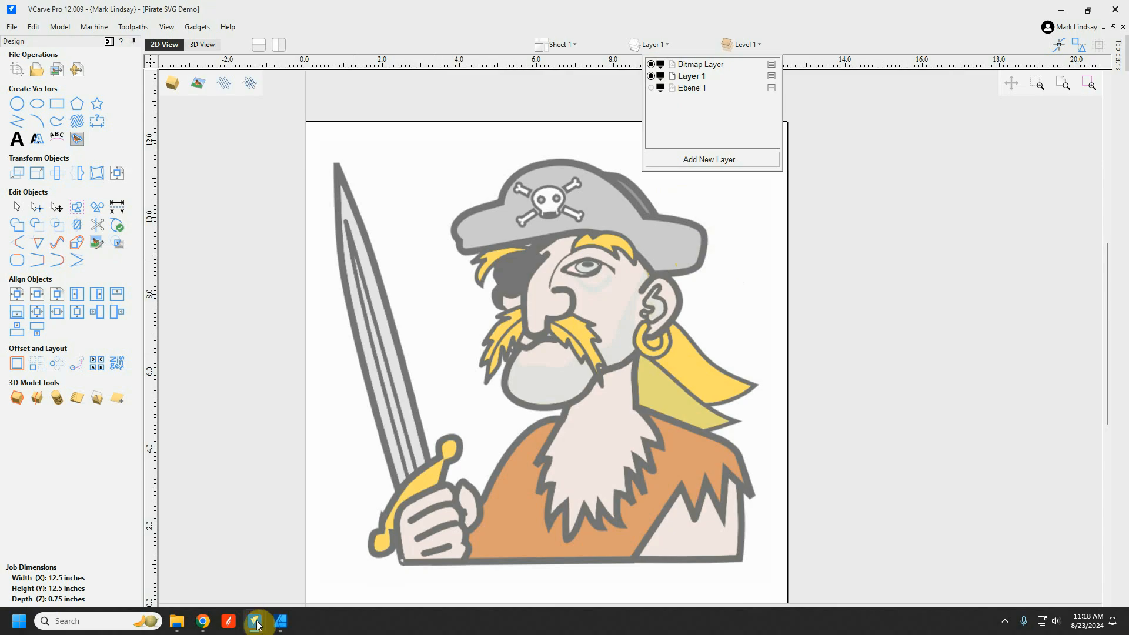
{"action": "left_click", "coordinate": [280, 622]}
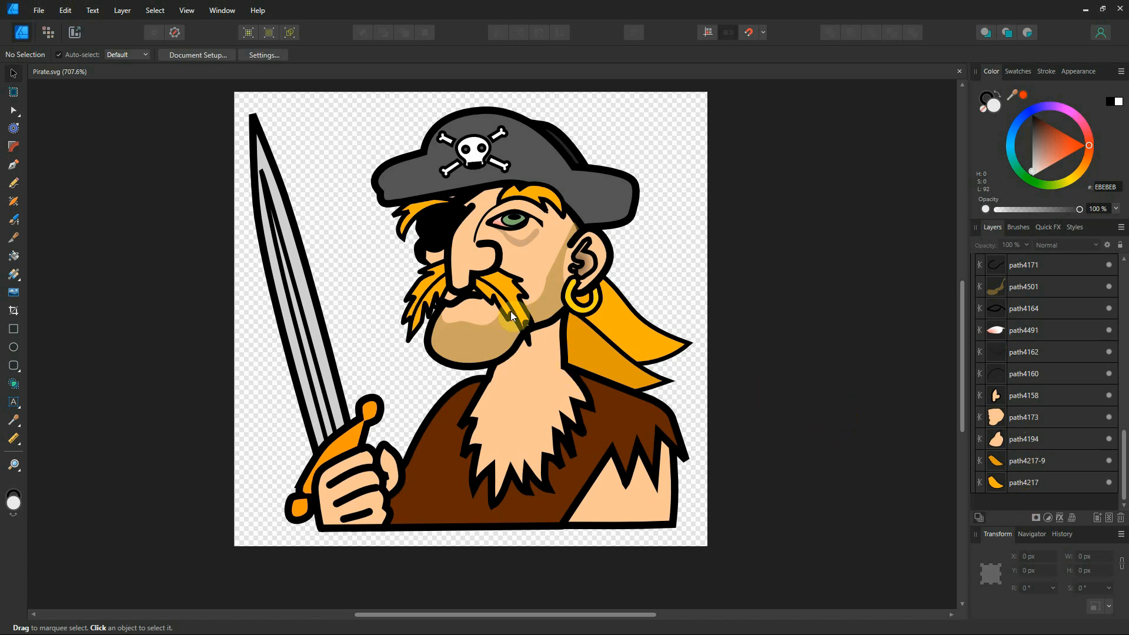
Back in VCarve Pro, select the pirate bitmap image and then deselect it.
{"action": "left_click", "coordinate": [1088, 11]}
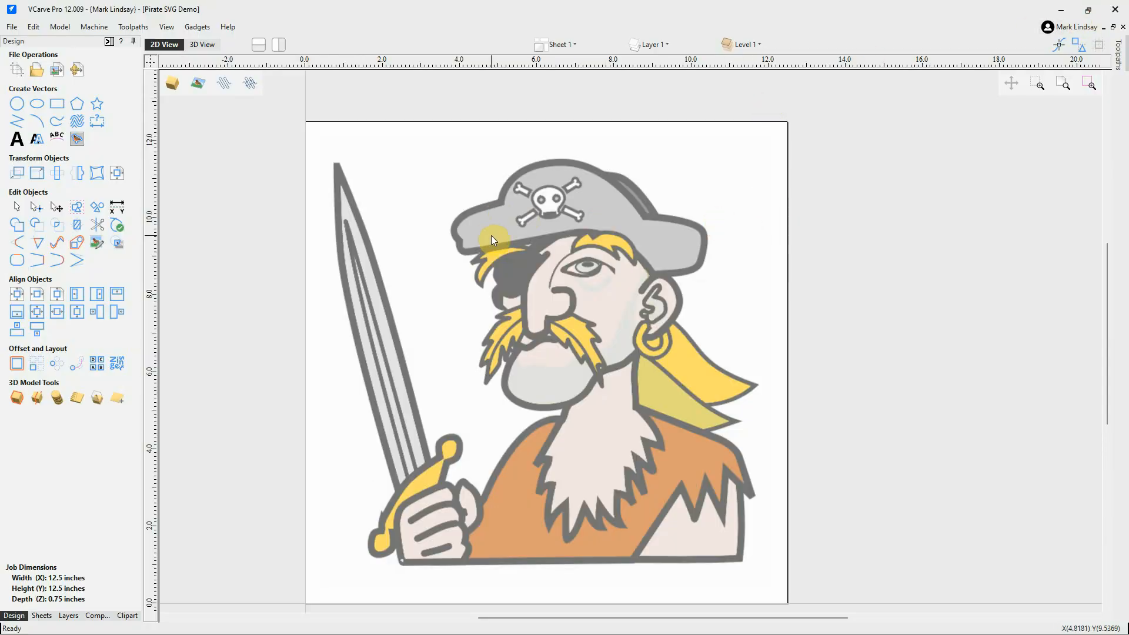
{"action": "left_click", "coordinate": [527, 239]}
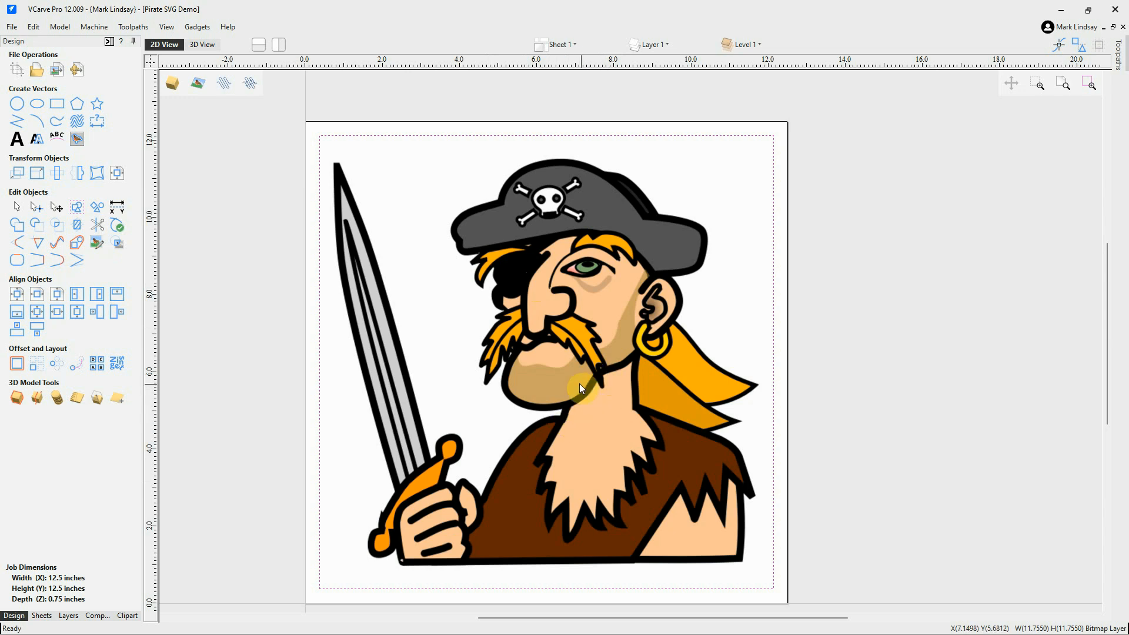
{"action": "left_click", "coordinate": [915, 315]}
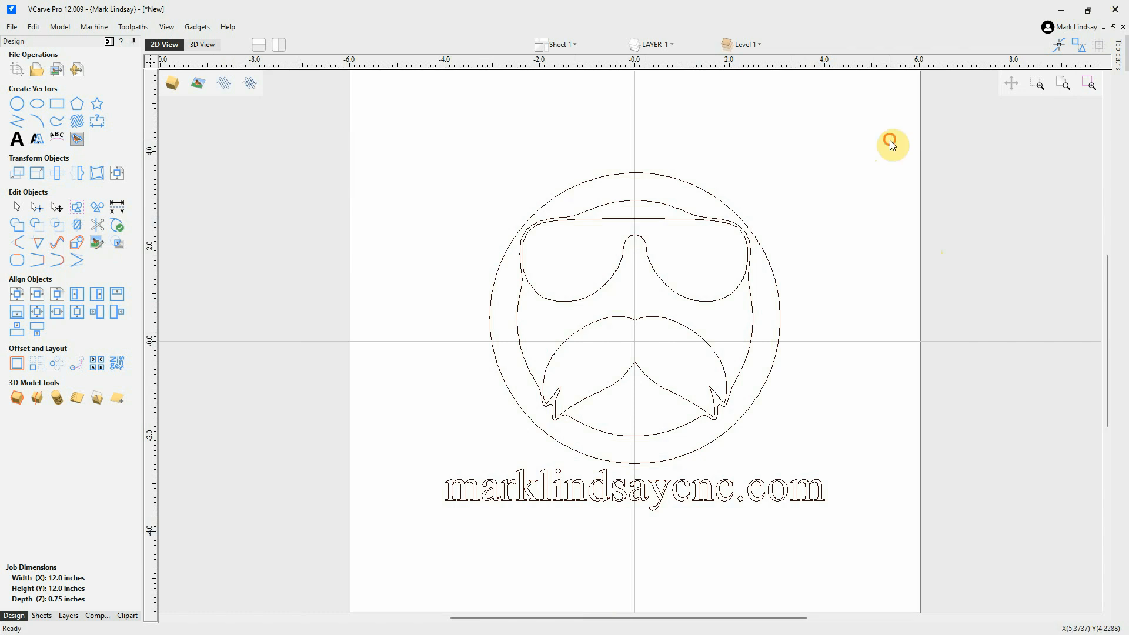
Box-select the face emblem and website text vectors and delete them all.
{"action": "left_click_drag", "start_coordinate": [890, 141], "coordinate": [393, 545]}
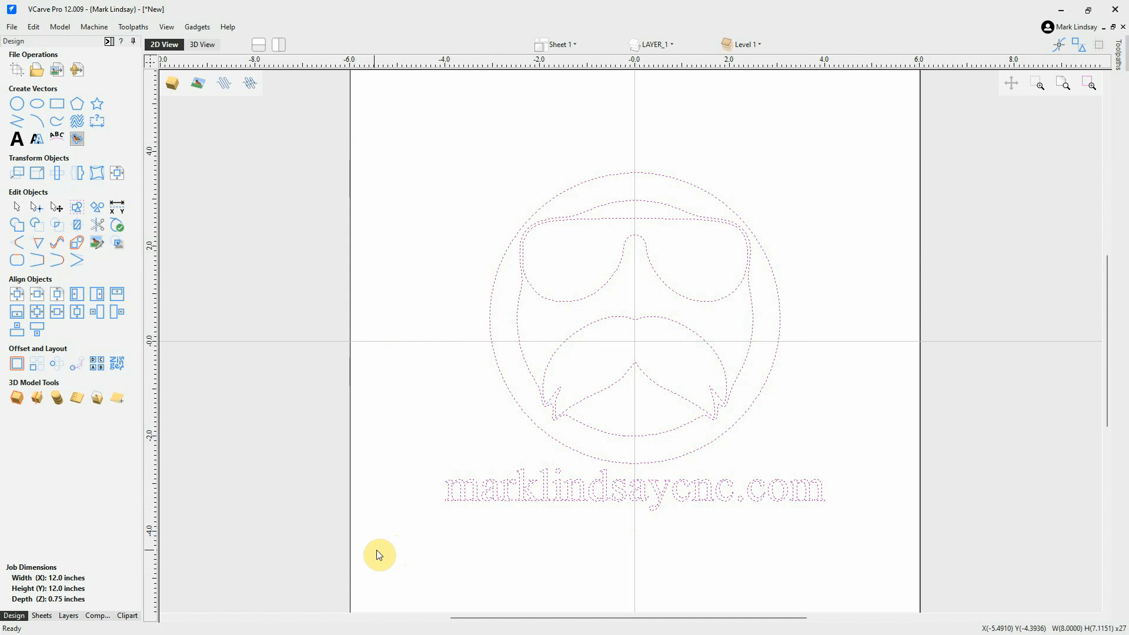
{"action": "key", "text": "Delete"}
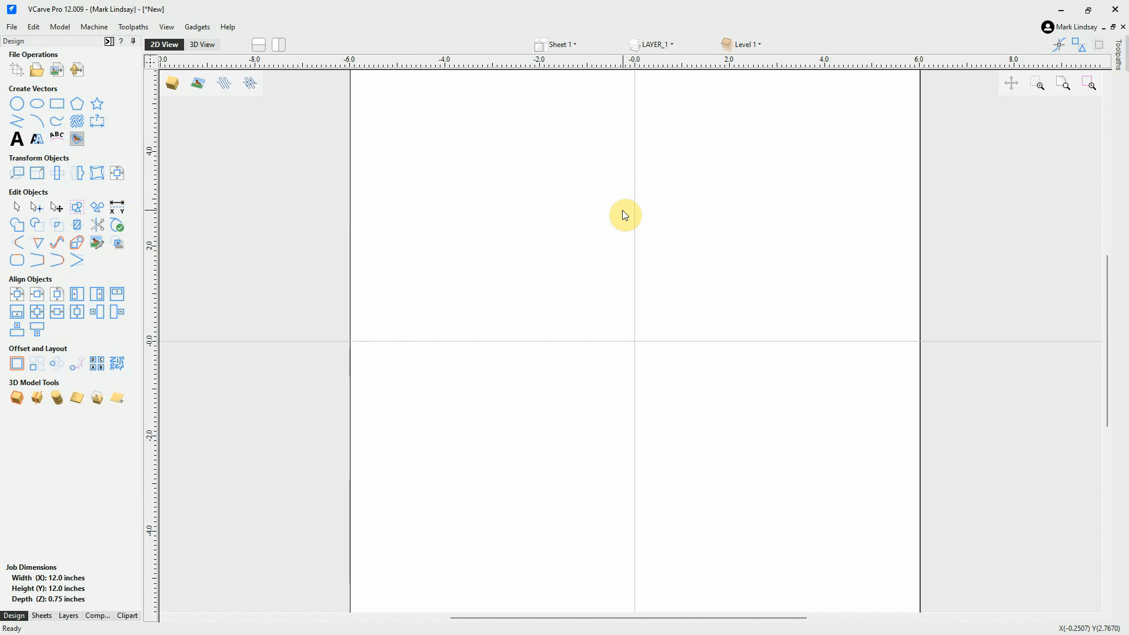
{"action": "scroll", "coordinate": [623, 210], "scroll_direction": "down", "scroll_amount": 1}
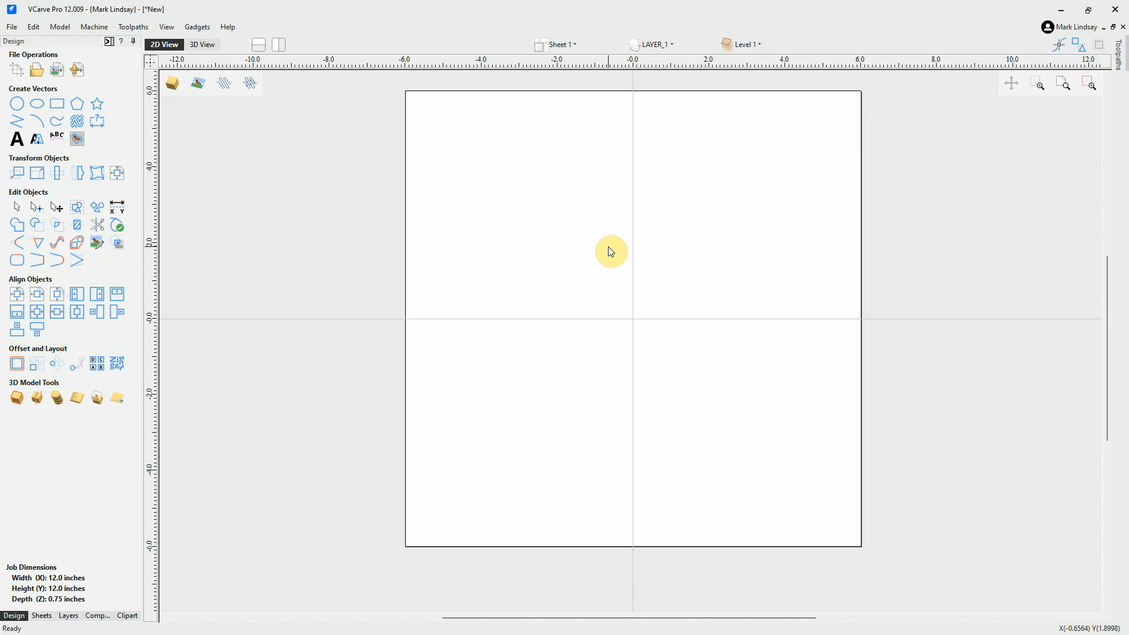
{"action": "scroll", "coordinate": [736, 259], "scroll_direction": "up", "scroll_amount": 1}
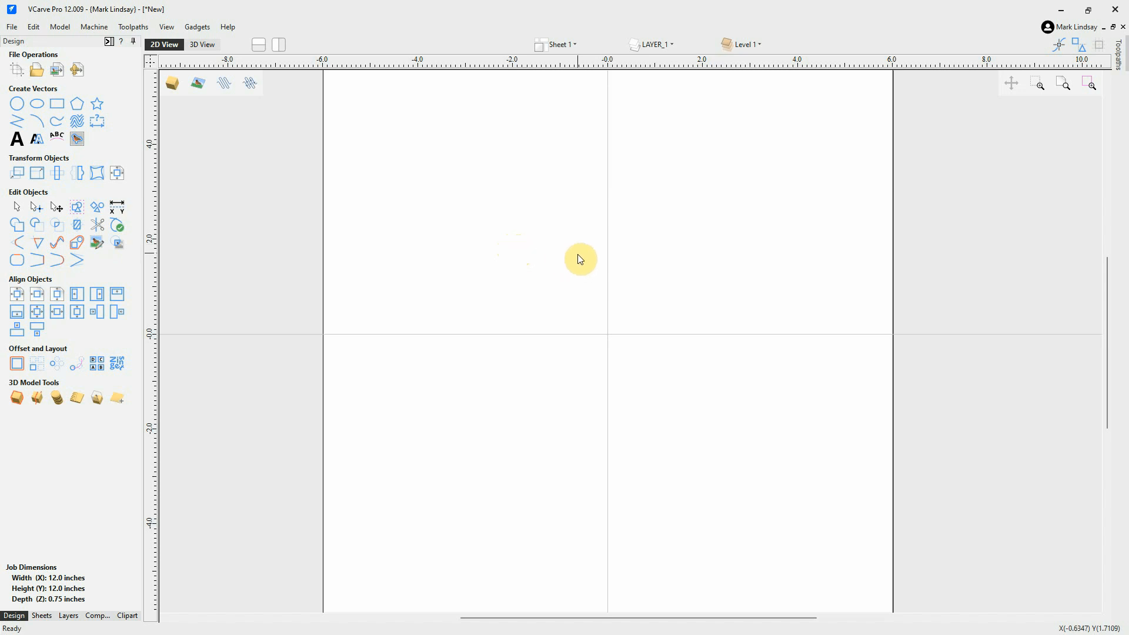
{"action": "scroll", "coordinate": [578, 255], "scroll_direction": "down", "scroll_amount": 1}
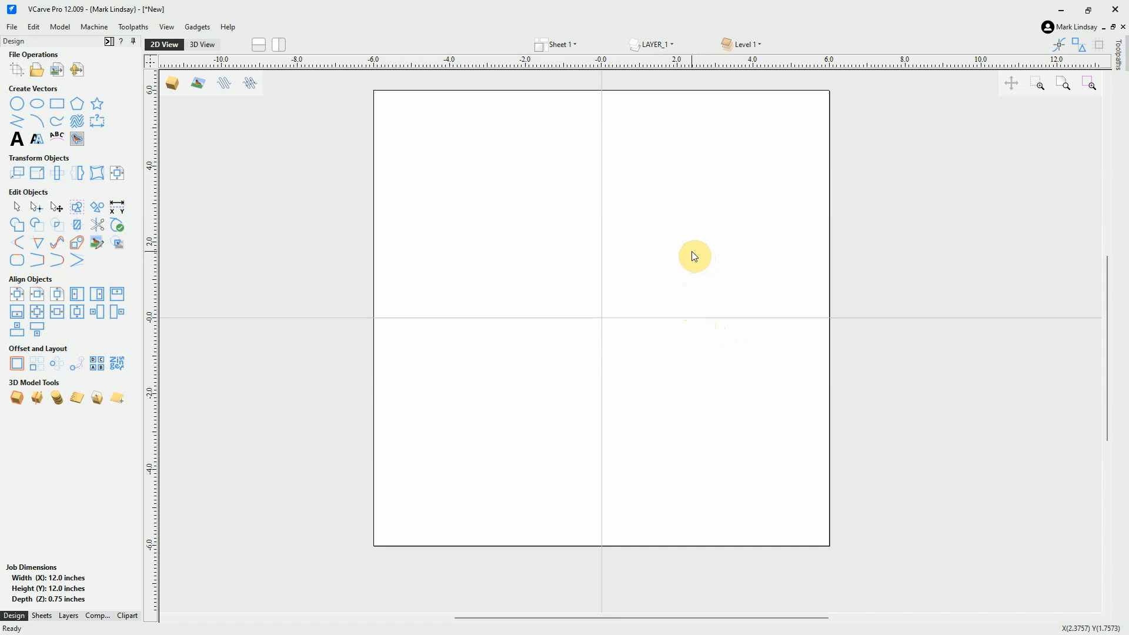
Import the 8 Ball2.dxf file into the job with Import Vectors.
{"action": "left_click", "coordinate": [54, 71]}
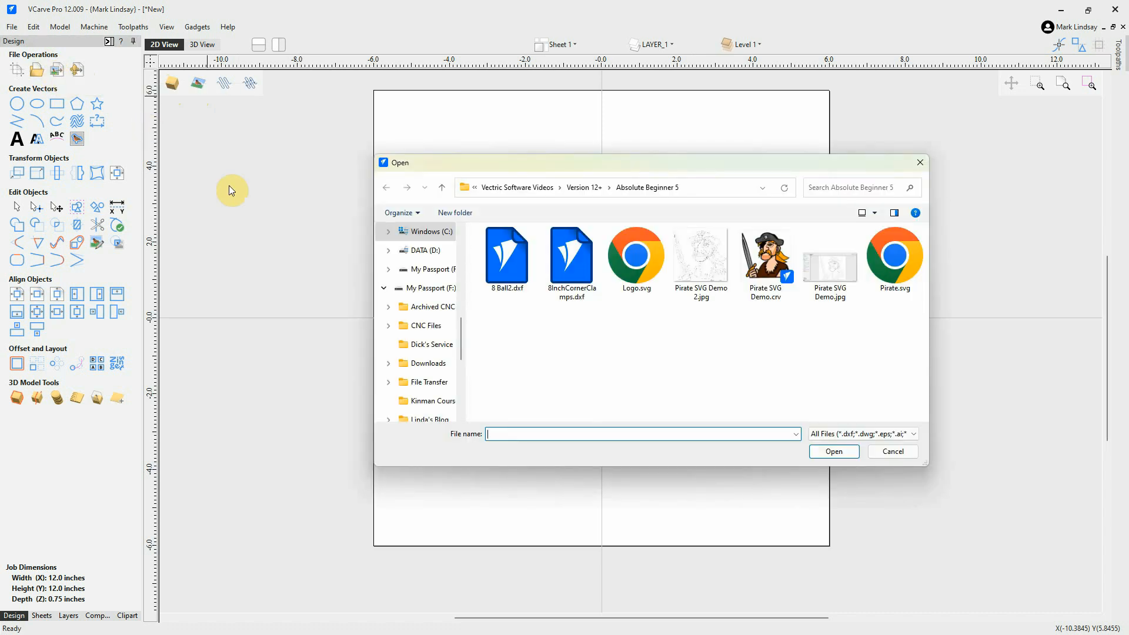
{"action": "left_click", "coordinate": [509, 264]}
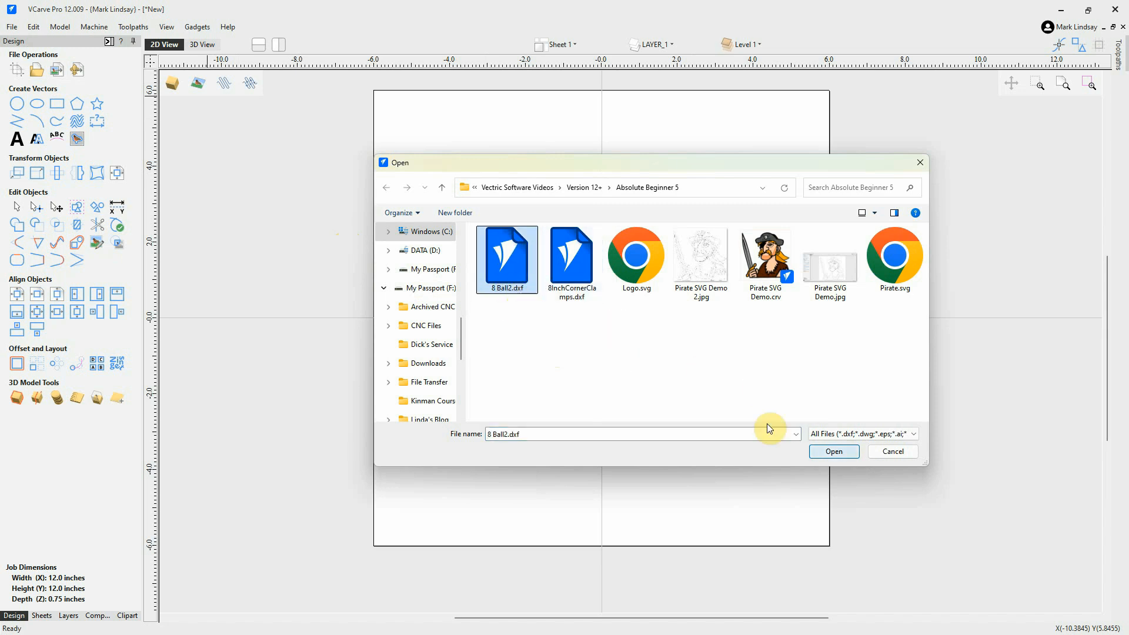
{"action": "left_click", "coordinate": [838, 453]}
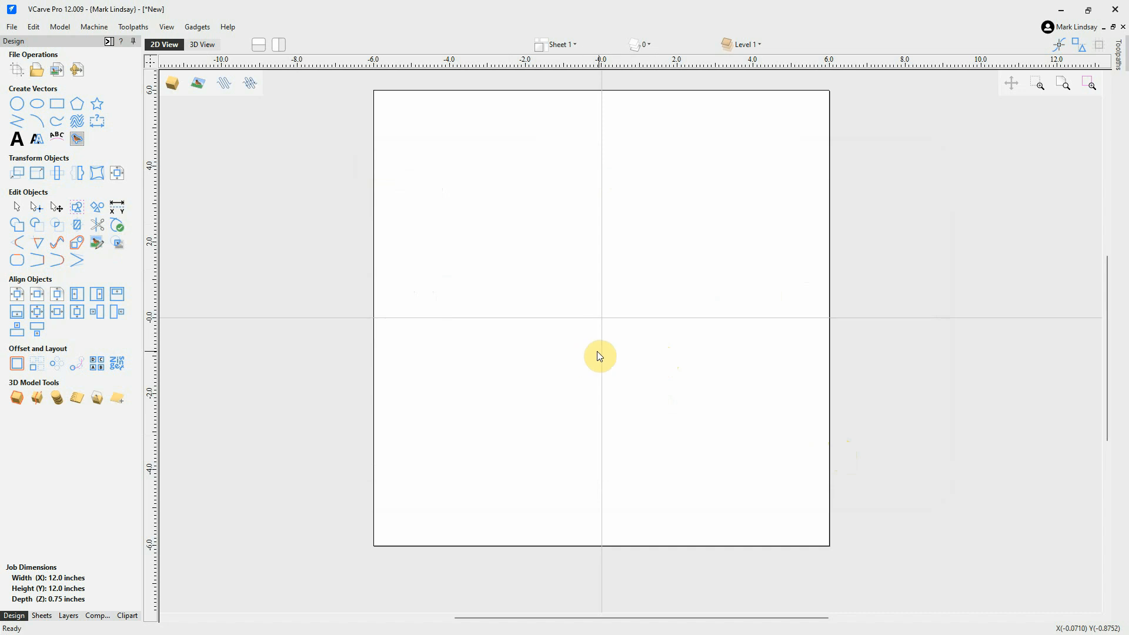
Zoom out and pan until the eight-ball circles appear beside the job board.
{"action": "scroll", "coordinate": [598, 351], "scroll_direction": "down", "scroll_amount": 5}
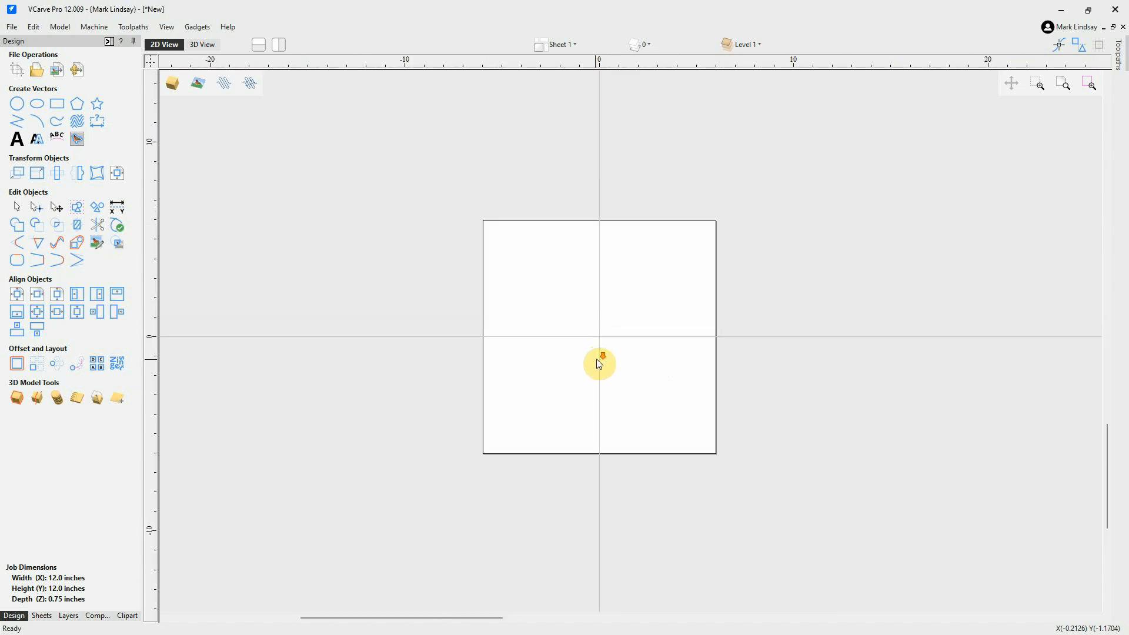
{"action": "scroll", "coordinate": [595, 362], "scroll_direction": "down", "scroll_amount": 8}
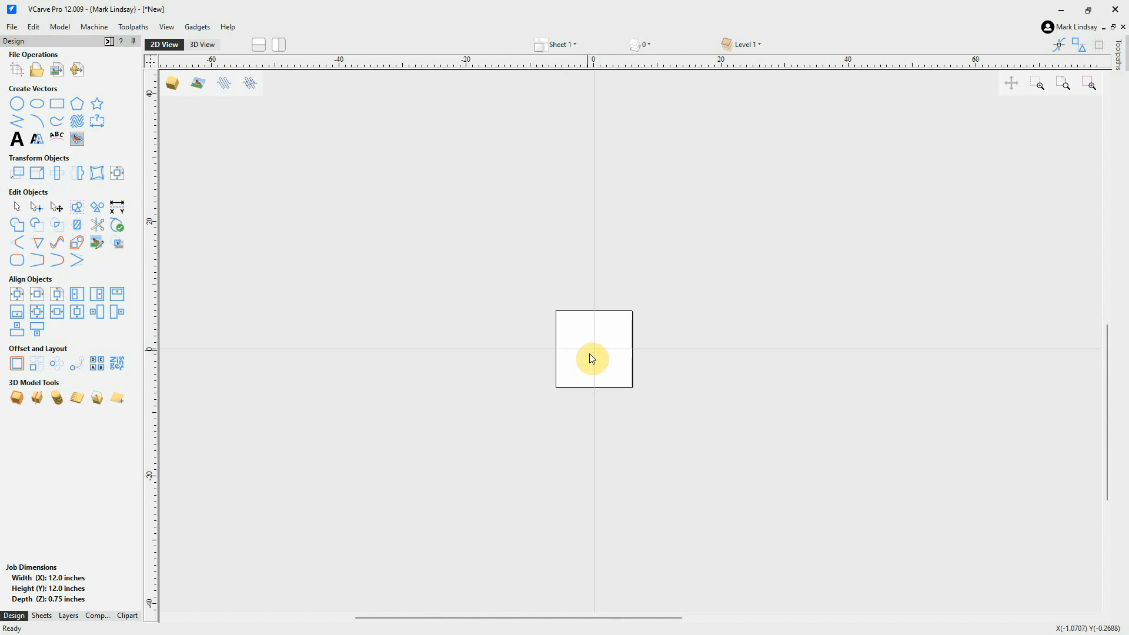
{"action": "scroll", "coordinate": [580, 350], "scroll_direction": "down", "scroll_amount": 1}
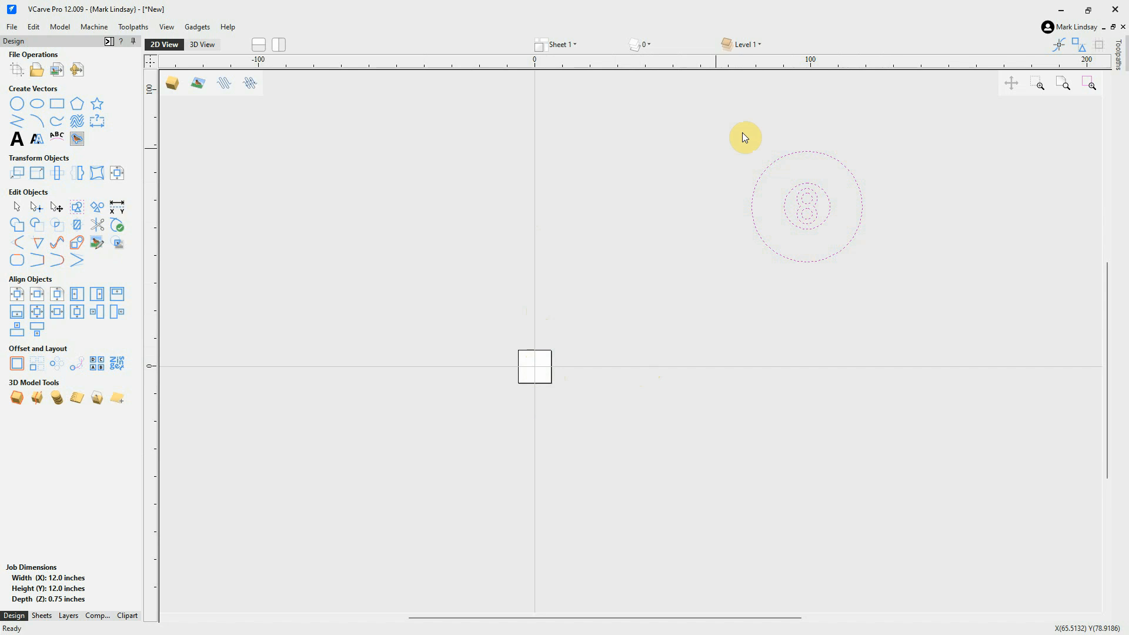
{"action": "middle_click_drag", "start_coordinate": [687, 298], "coordinate": [332, 547]}
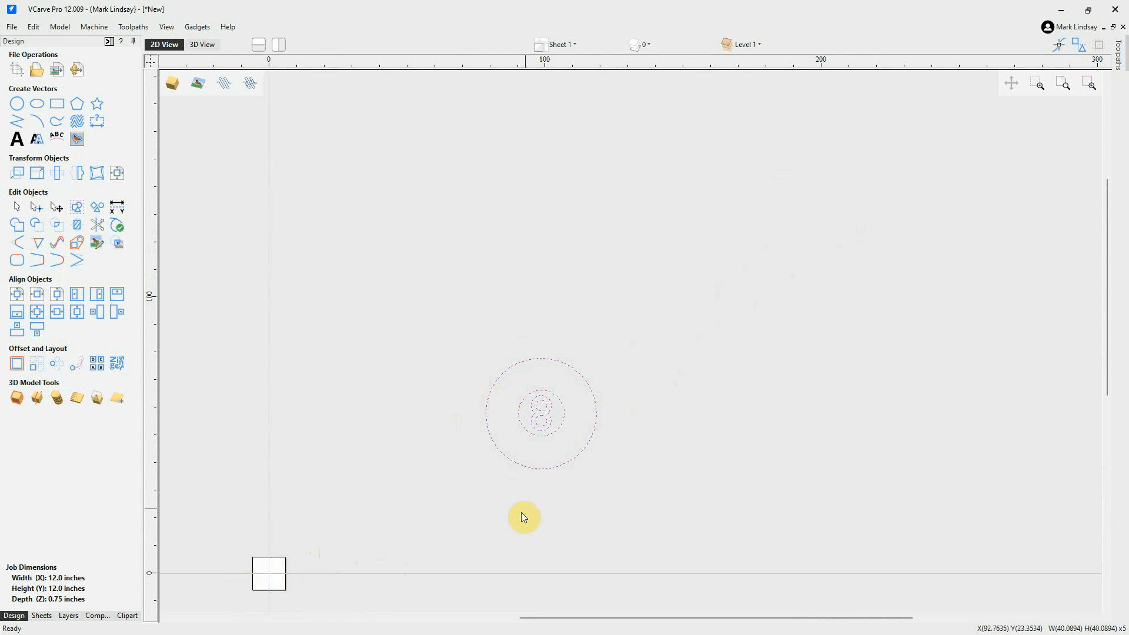
{"action": "scroll", "coordinate": [525, 510], "scroll_direction": "up", "scroll_amount": 3}
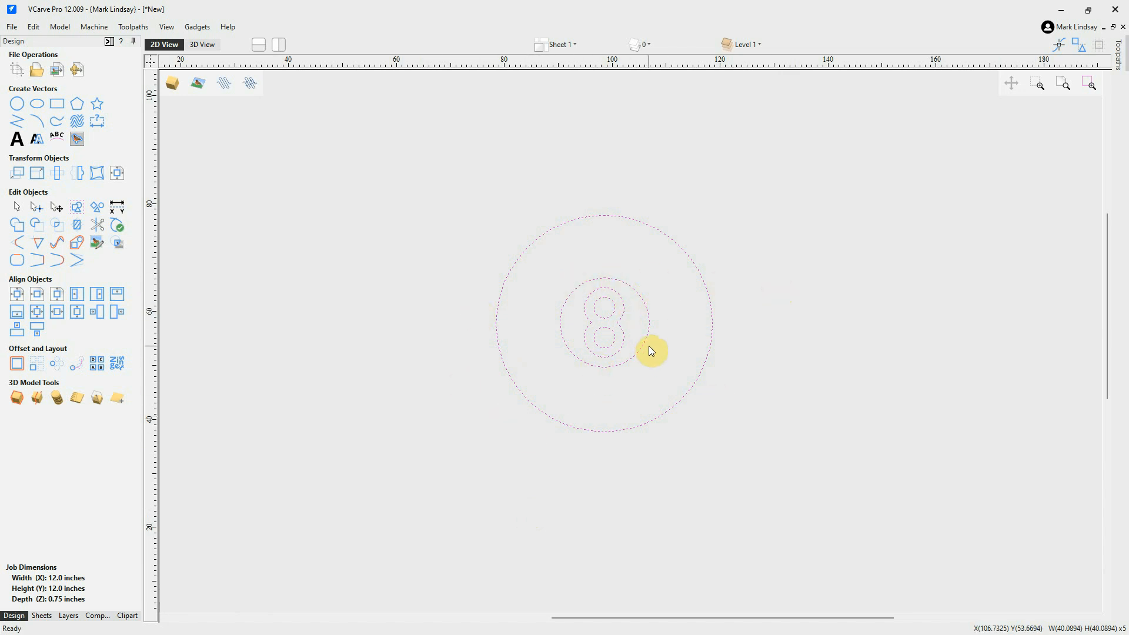
{"action": "scroll", "coordinate": [648, 346], "scroll_direction": "down", "scroll_amount": 4}
{"action": "middle_click_drag", "start_coordinate": [662, 347], "coordinate": [756, 324]}
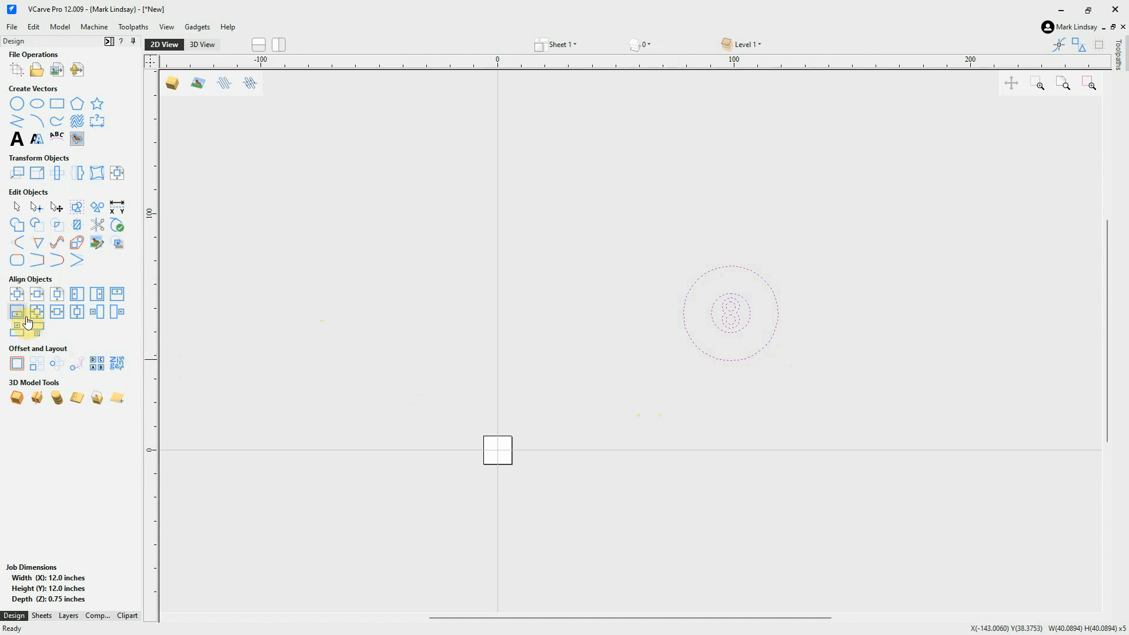
Centre the eight-ball vectors in the material, zoom to them, and open Set Size.
{"action": "left_click", "coordinate": [17, 295]}
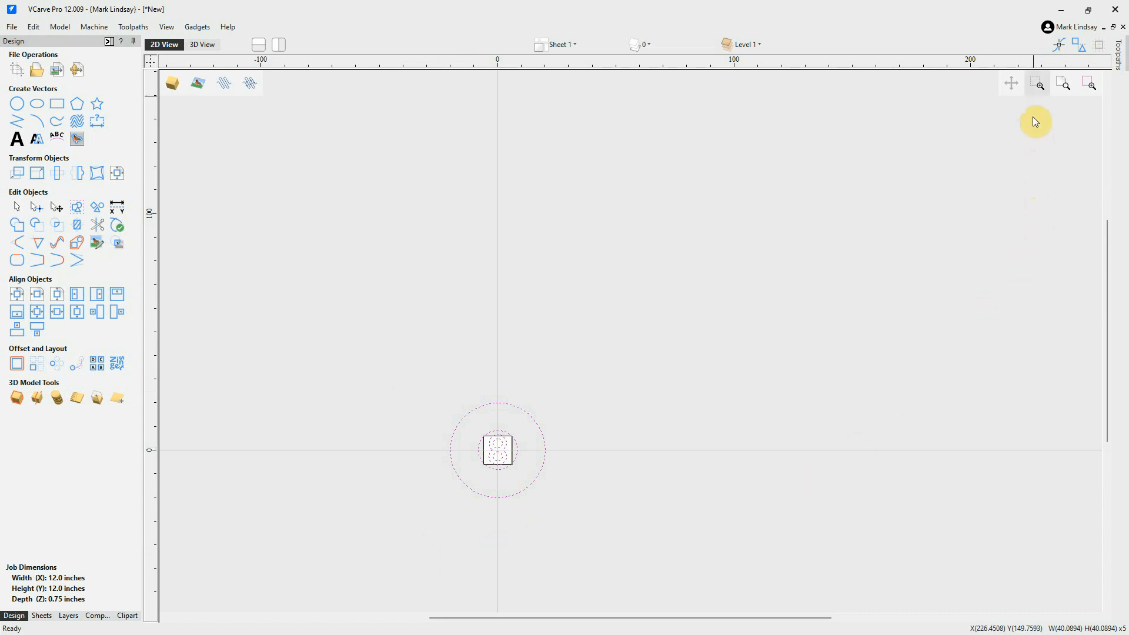
{"action": "left_click", "coordinate": [1089, 84]}
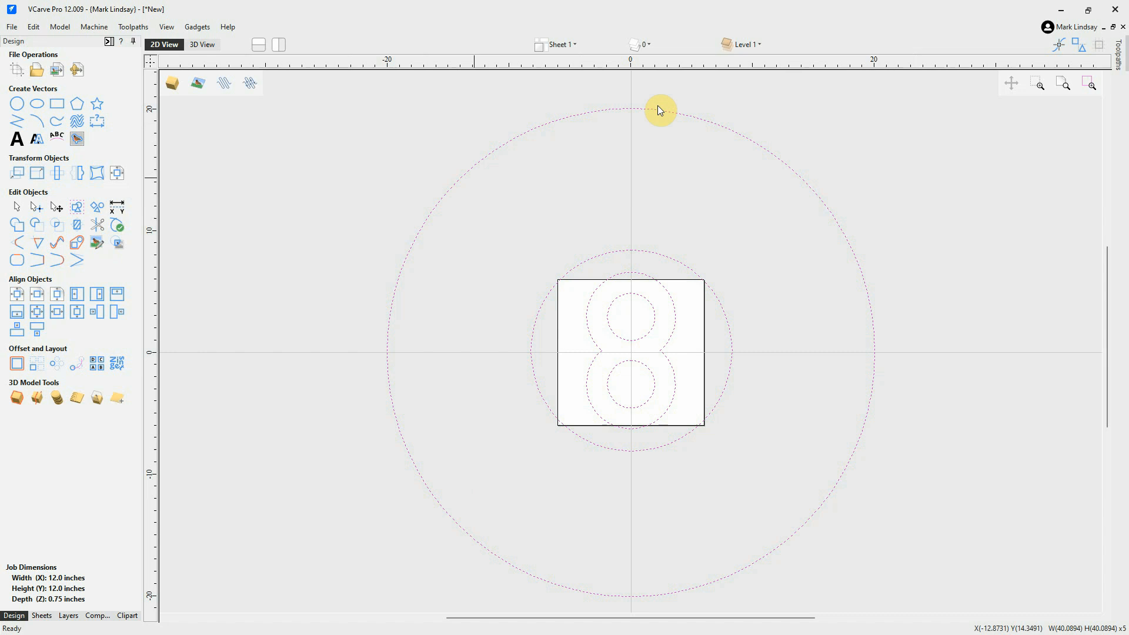
{"action": "left_click", "coordinate": [37, 174]}
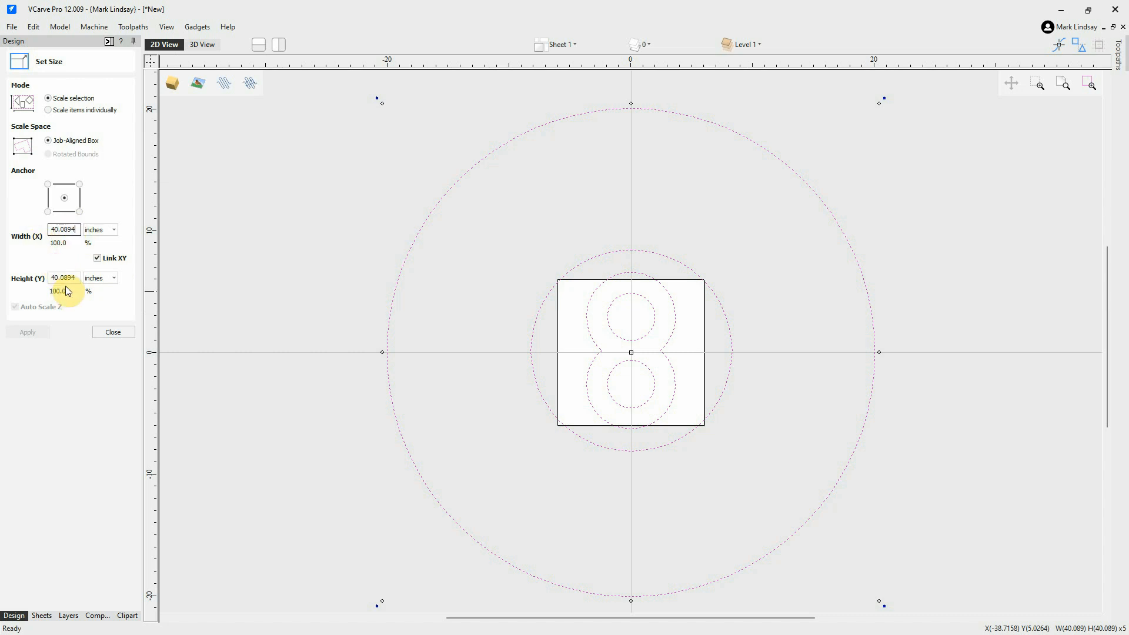
Enter a new width in Set Size, shrinking the eight-ball to 1.5783 inches, and zoom in to inspect.
{"action": "left_click", "coordinate": [76, 230]}
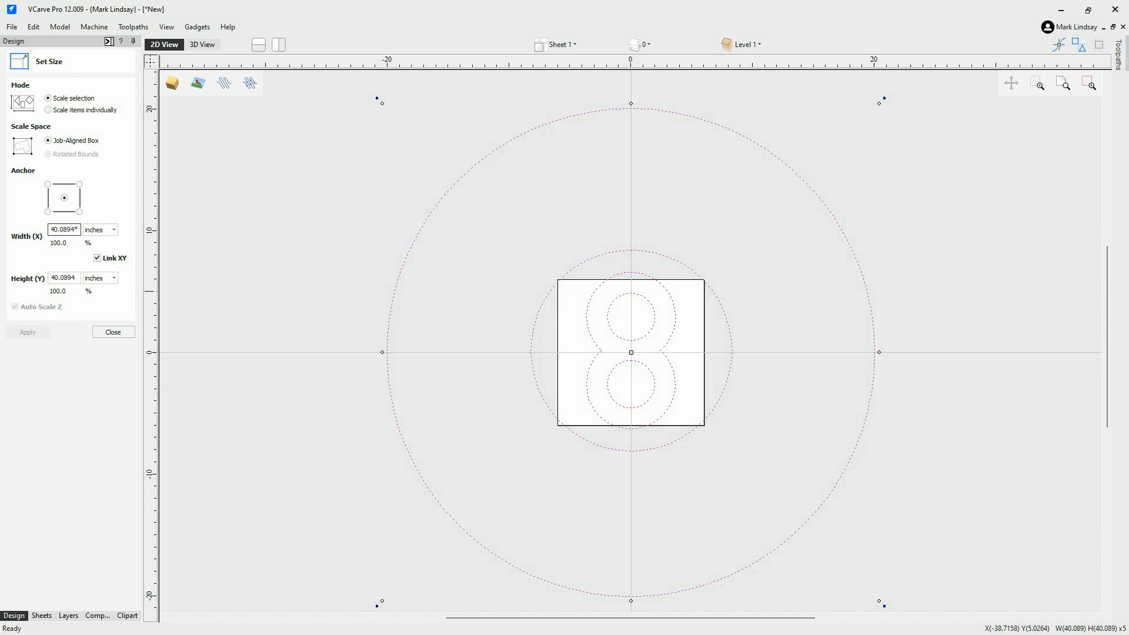
{"action": "type", "text": "i"}
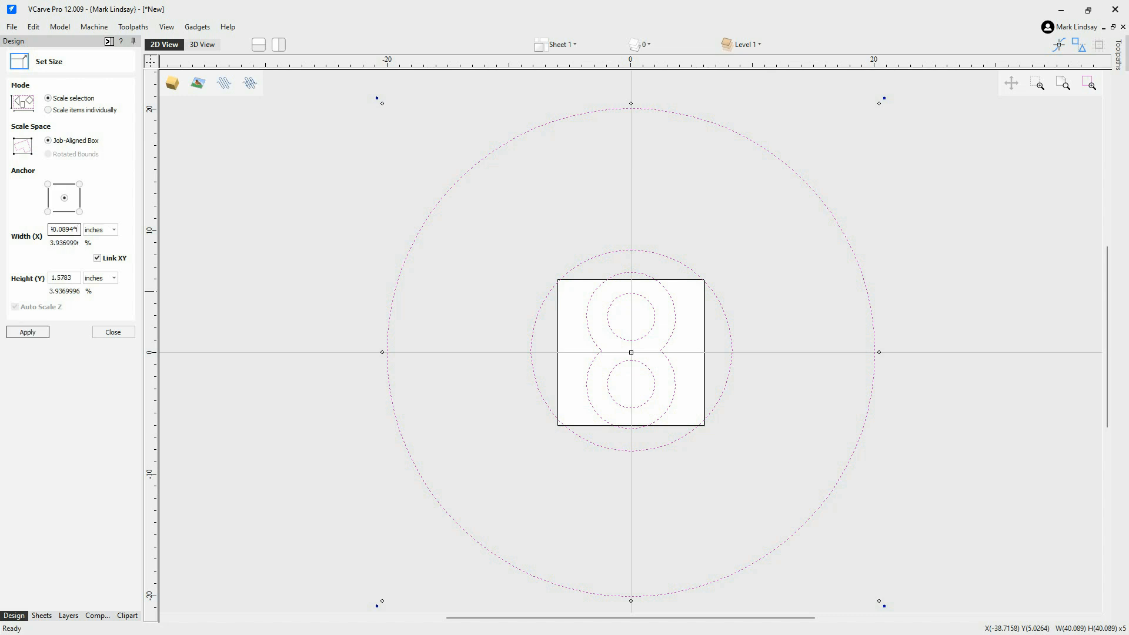
{"action": "type", "text": "="}
{"action": "left_click", "coordinate": [27, 332]}
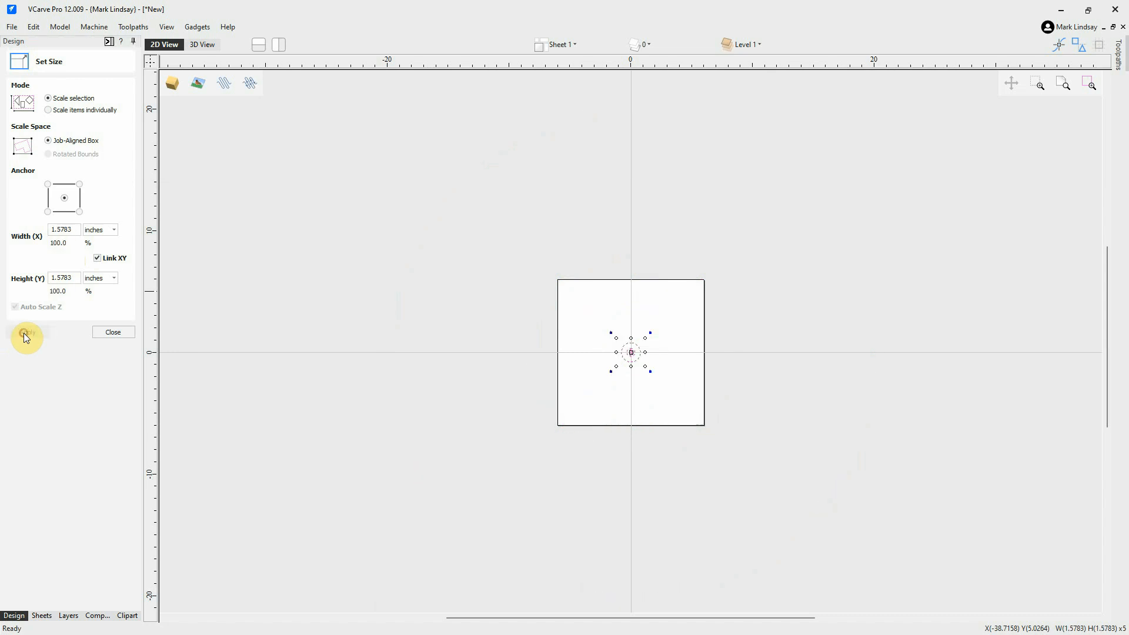
{"action": "scroll", "coordinate": [650, 393], "scroll_direction": "up", "scroll_amount": 2}
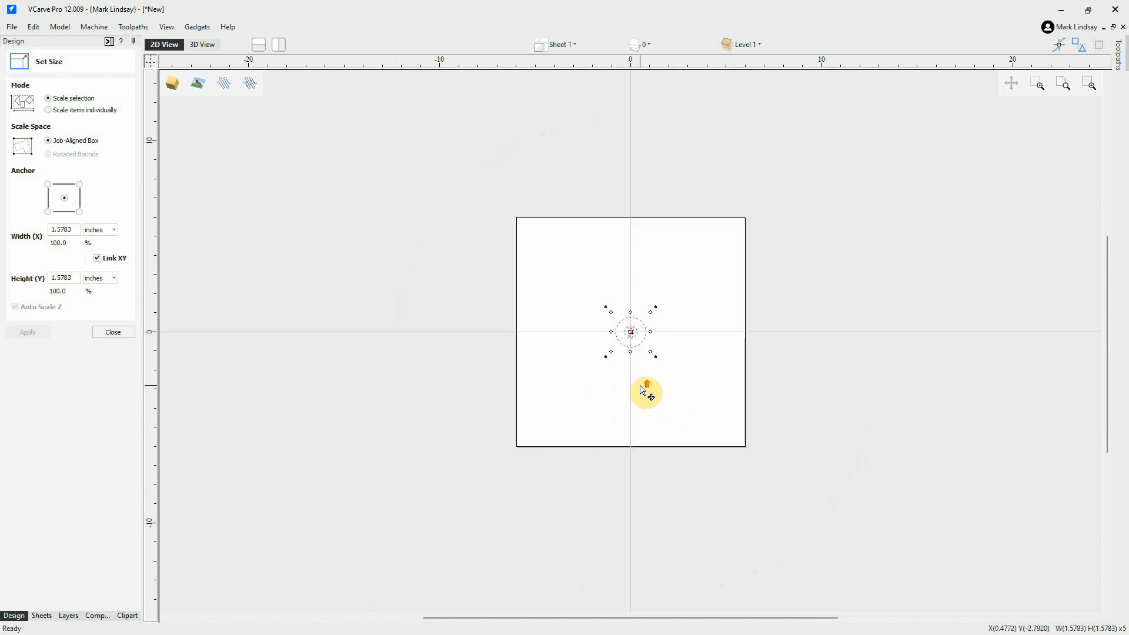
{"action": "scroll", "coordinate": [646, 305], "scroll_direction": "up", "scroll_amount": 2}
{"action": "scroll", "coordinate": [623, 341], "scroll_direction": "up", "scroll_amount": 5}
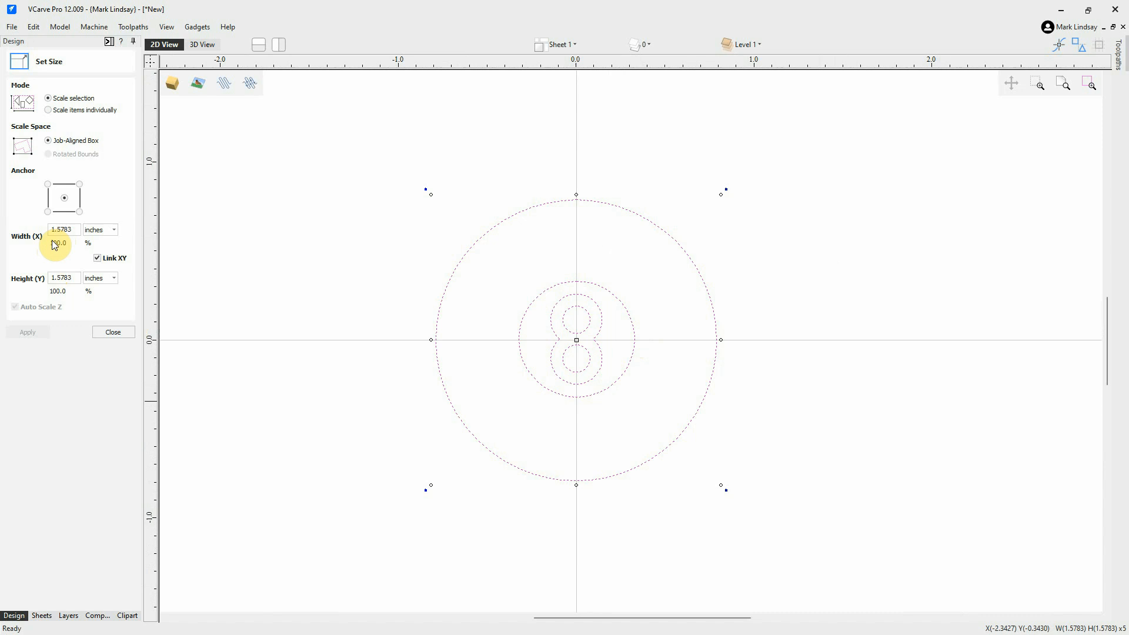
{"action": "scroll", "coordinate": [700, 434], "scroll_direction": "down", "scroll_amount": 4}
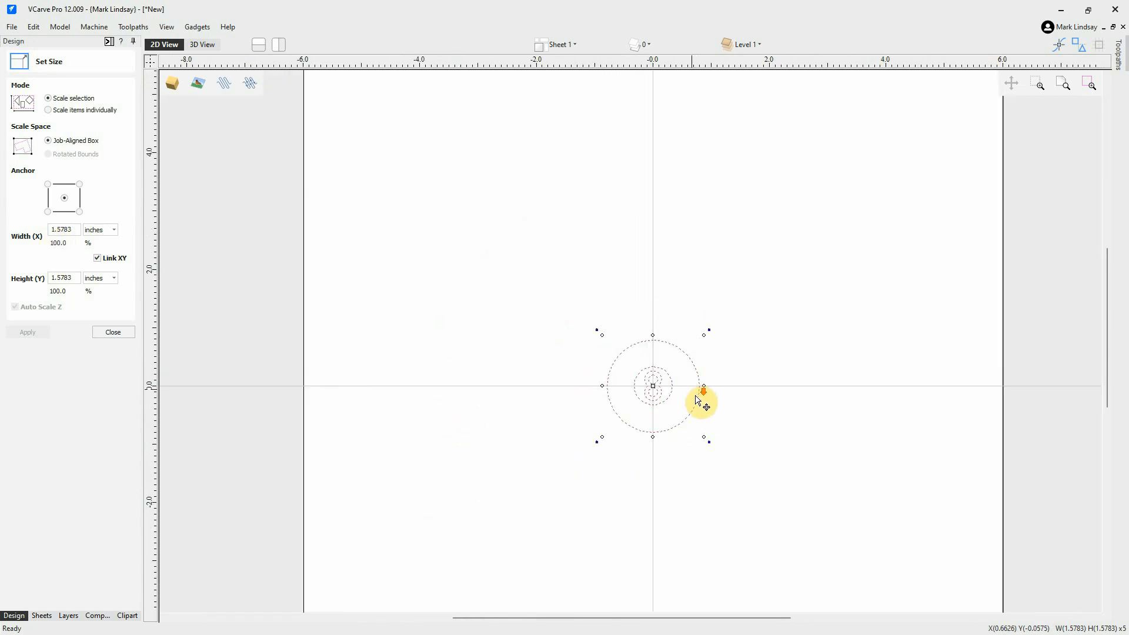
{"action": "scroll", "coordinate": [696, 400], "scroll_direction": "down", "scroll_amount": 5}
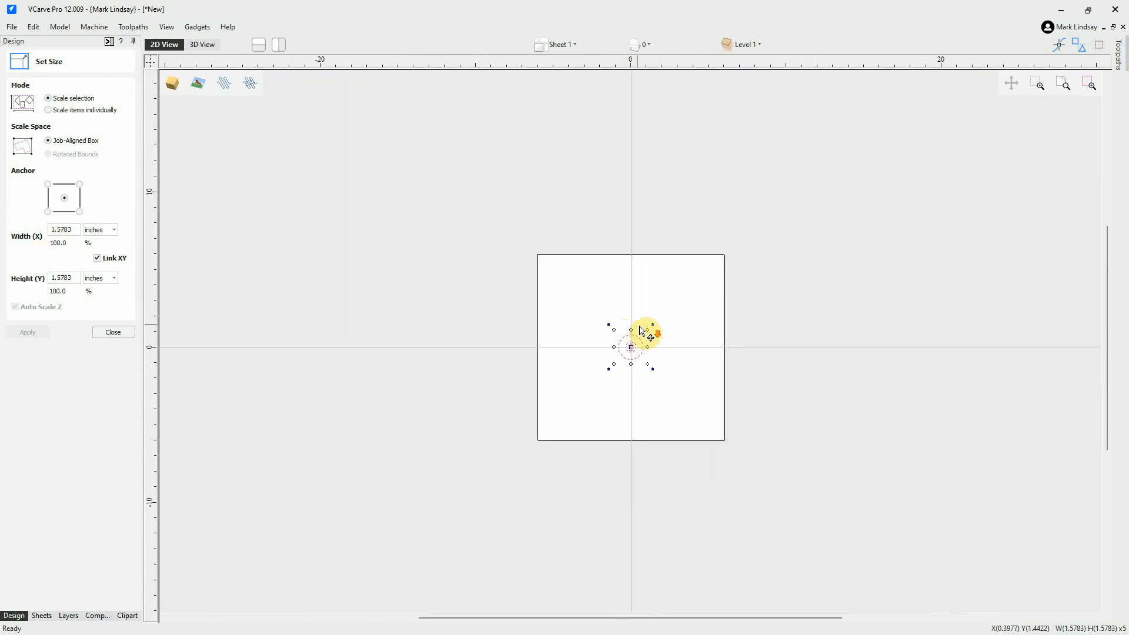
Undo the shrink, then resize the eight-ball to 10 x 10 inches and deselect it.
{"action": "key", "text": "shift+8"}
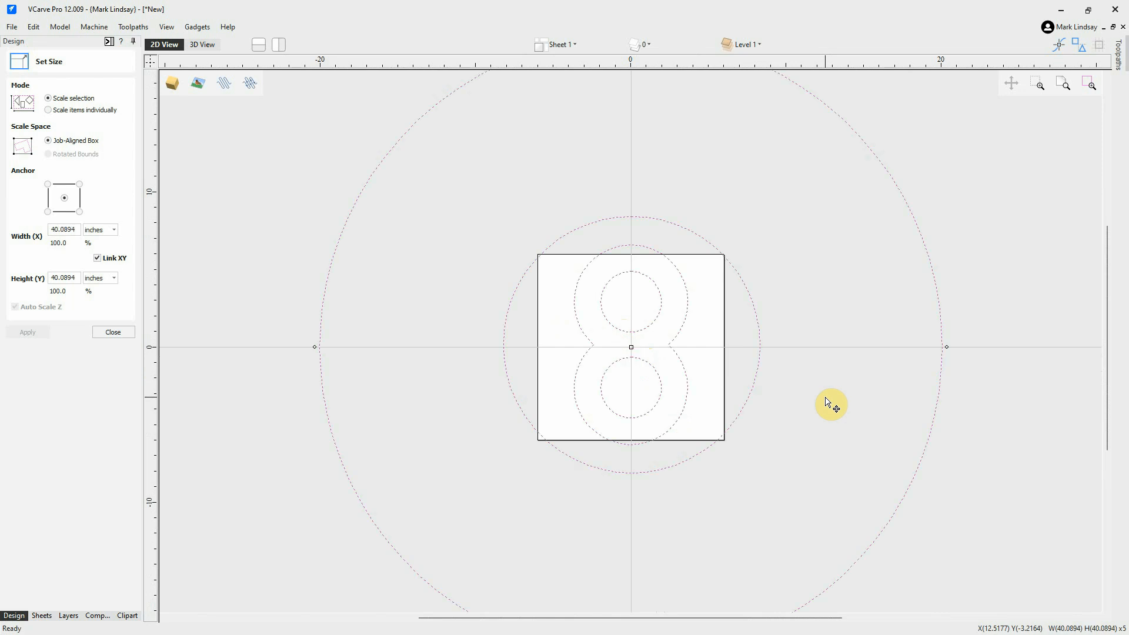
{"action": "scroll", "coordinate": [828, 403], "scroll_direction": "down", "scroll_amount": 1}
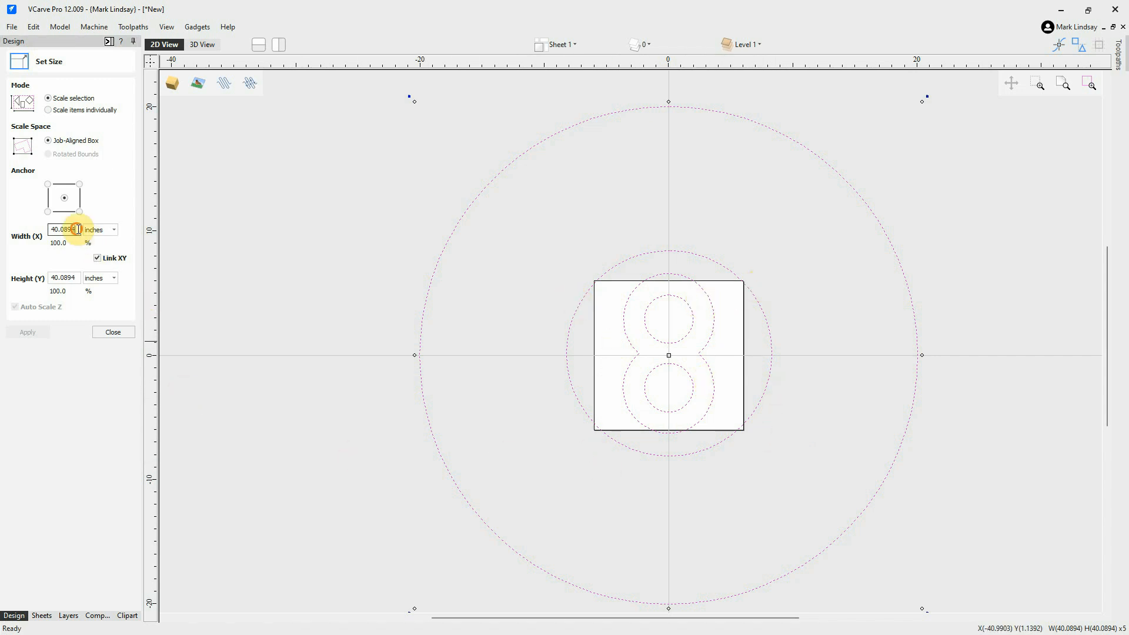
{"action": "left_click_drag", "start_coordinate": [77, 229], "coordinate": [25, 232]}
{"action": "type", "text": "10"}
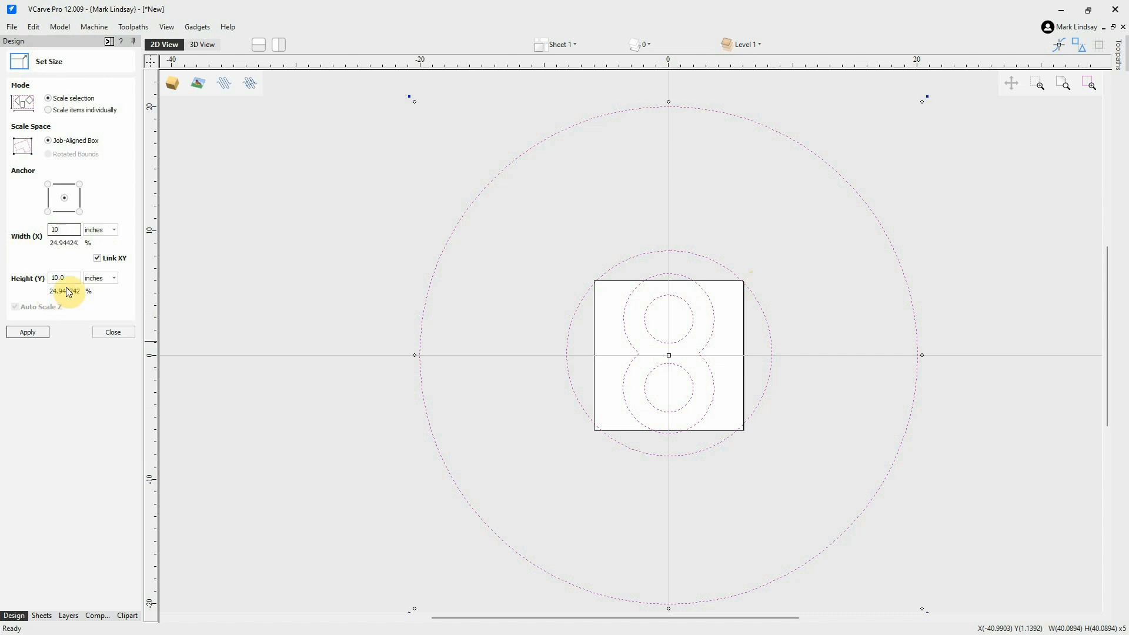
{"action": "left_click", "coordinate": [25, 333]}
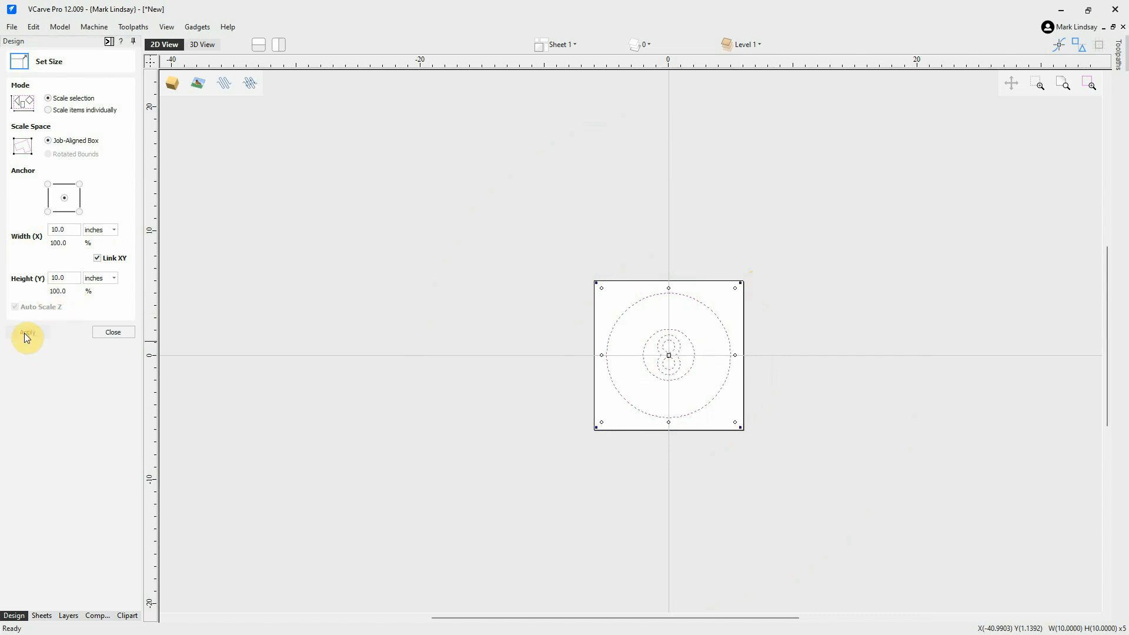
{"action": "scroll", "coordinate": [673, 362], "scroll_direction": "up", "scroll_amount": 3}
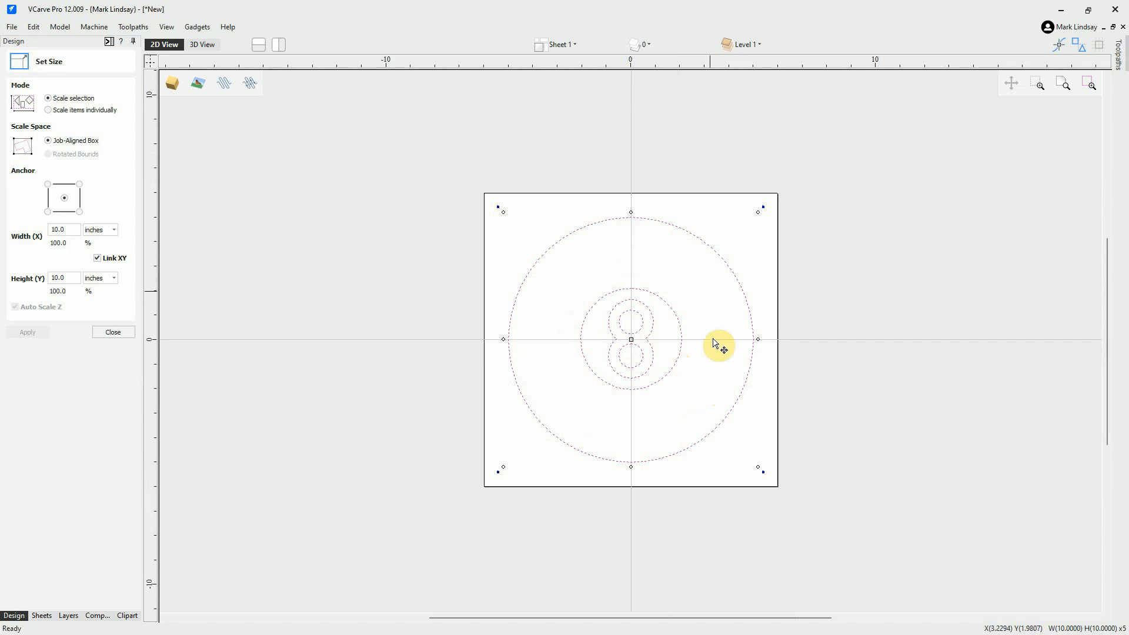
{"action": "left_click", "coordinate": [710, 296]}
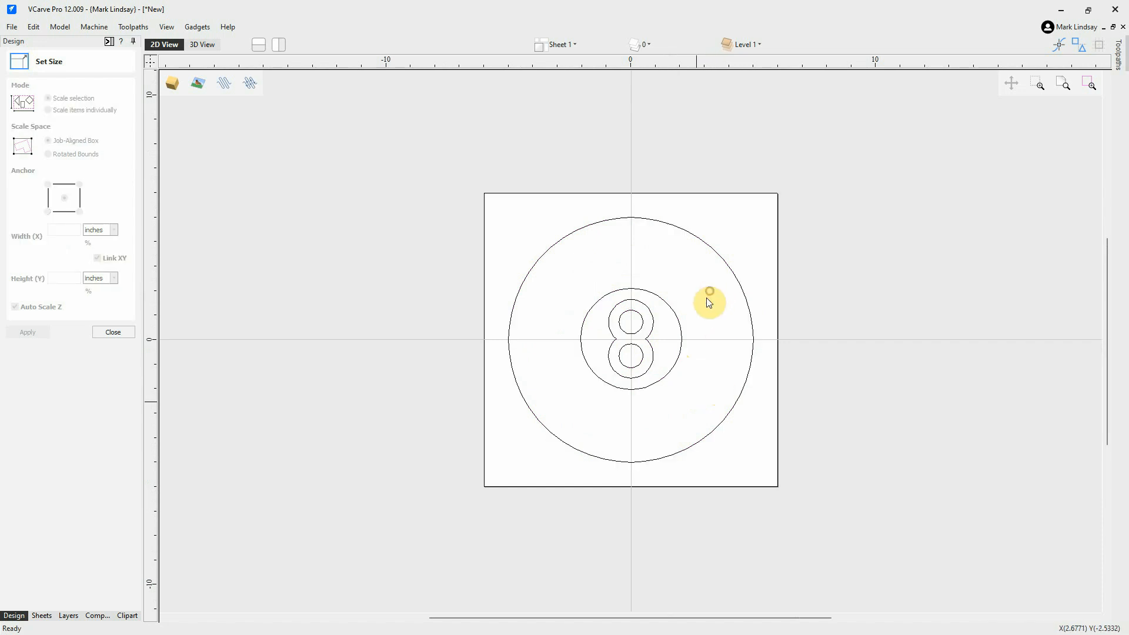
Run Select > Vectors > All Open, confirm no open vectors exist, and close Set Size.
{"action": "right_click", "coordinate": [665, 409]}
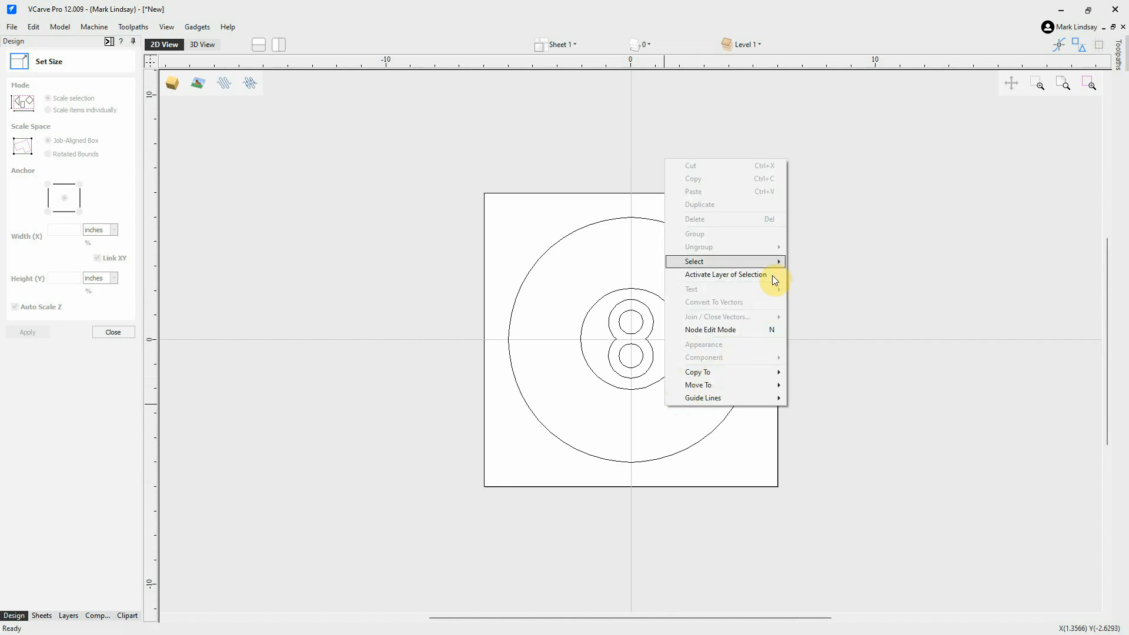
{"action": "mouse_move", "coordinate": [759, 263]}
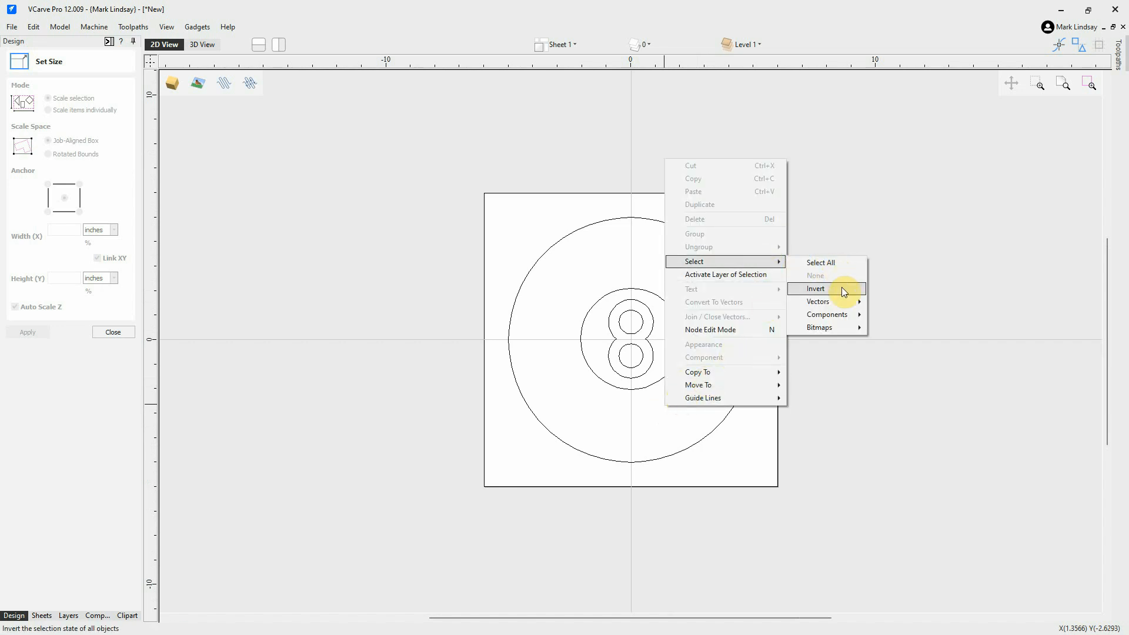
{"action": "mouse_move", "coordinate": [841, 305]}
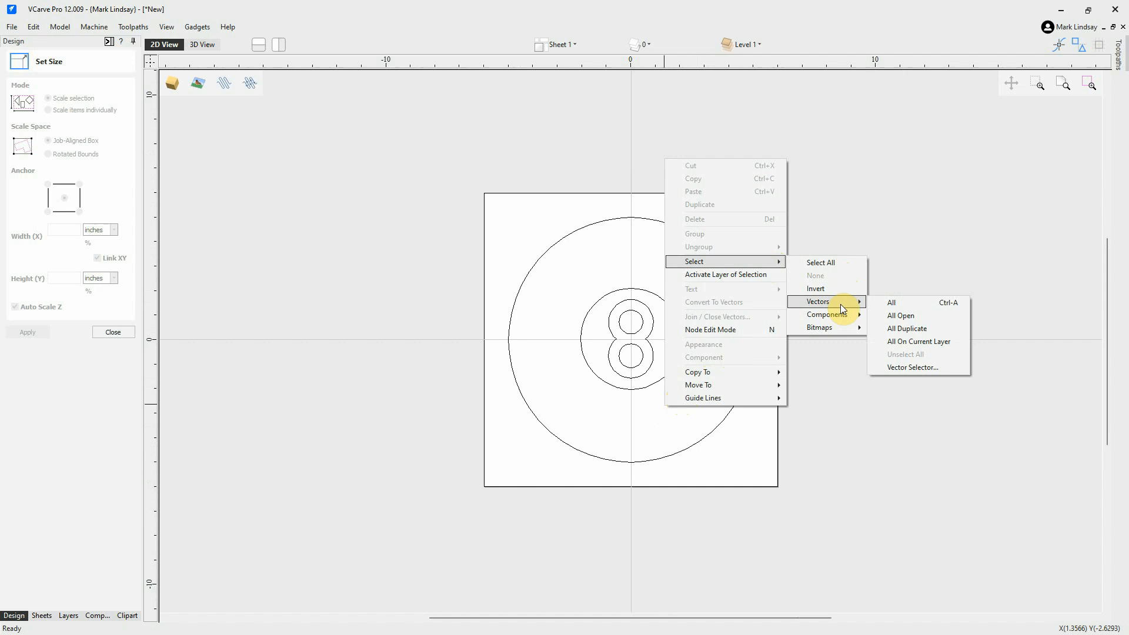
{"action": "left_click", "coordinate": [912, 319]}
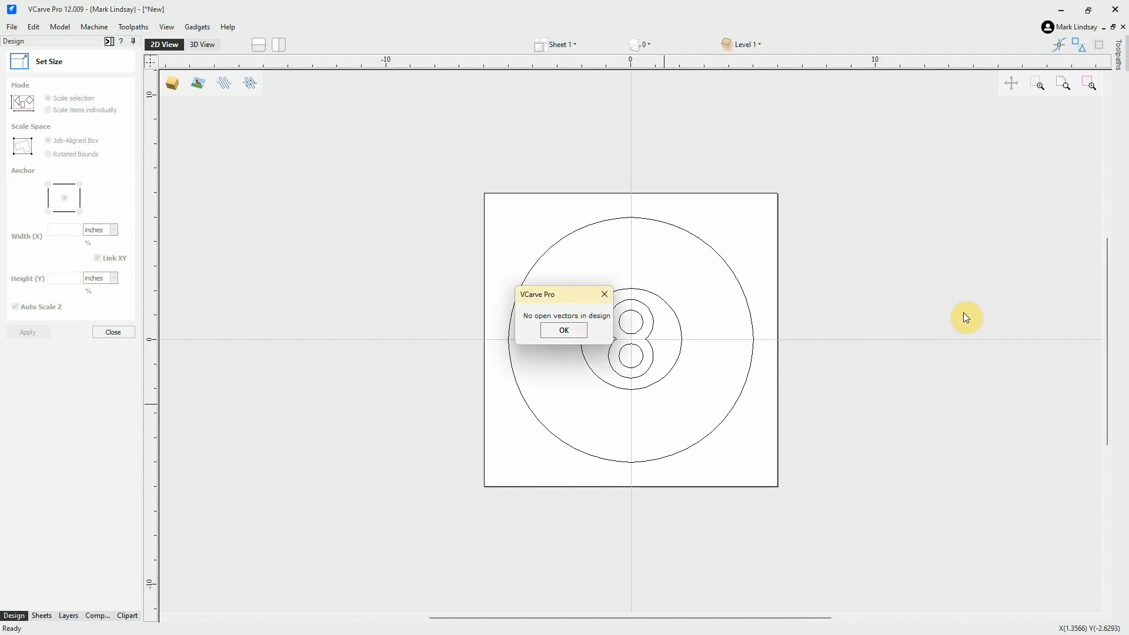
{"action": "left_click", "coordinate": [563, 333]}
{"action": "left_click", "coordinate": [108, 333]}
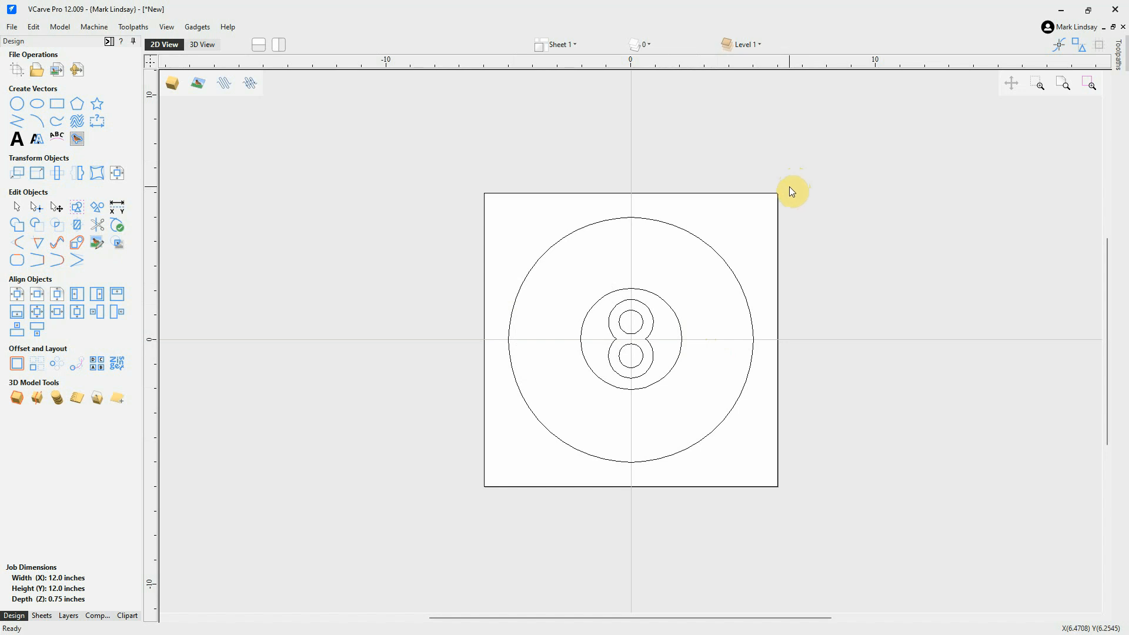
Inspect the 8-ball's outer circle, middle circle, 8 outline and both inner circles of the 8.
{"action": "left_click", "coordinate": [712, 247]}
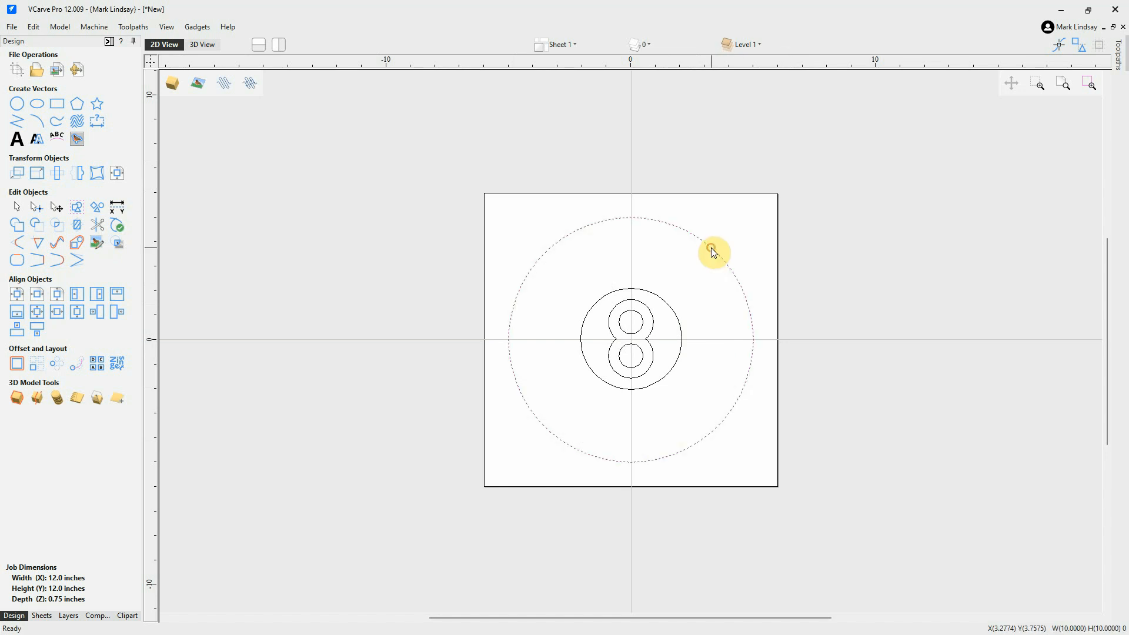
{"action": "left_click", "coordinate": [675, 313]}
{"action": "left_click", "coordinate": [652, 330]}
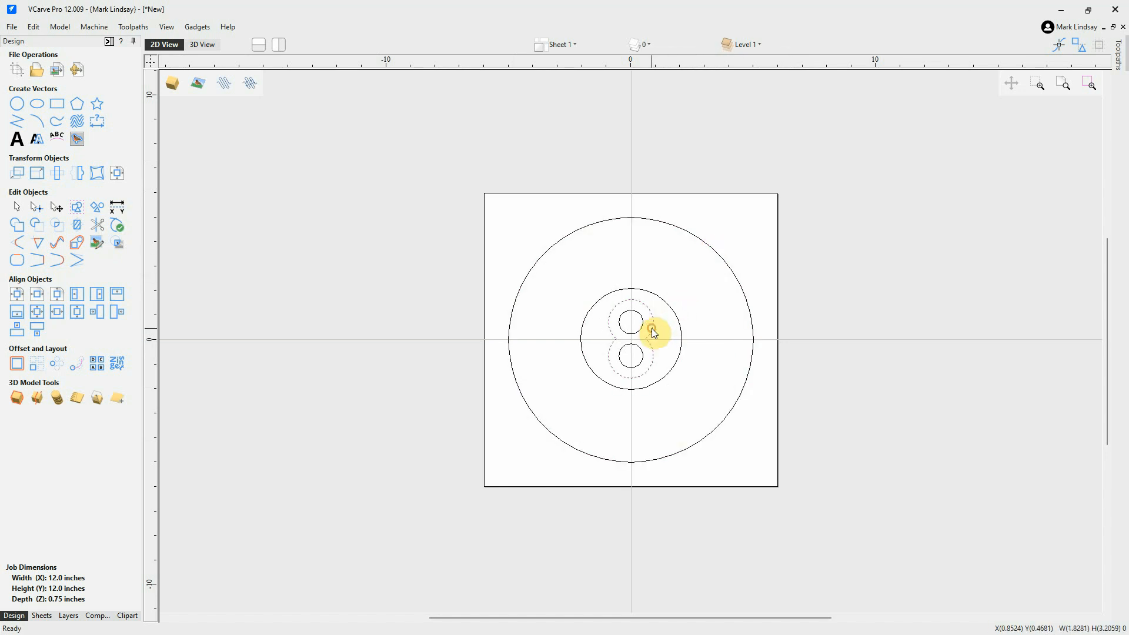
{"action": "left_click", "coordinate": [637, 332]}
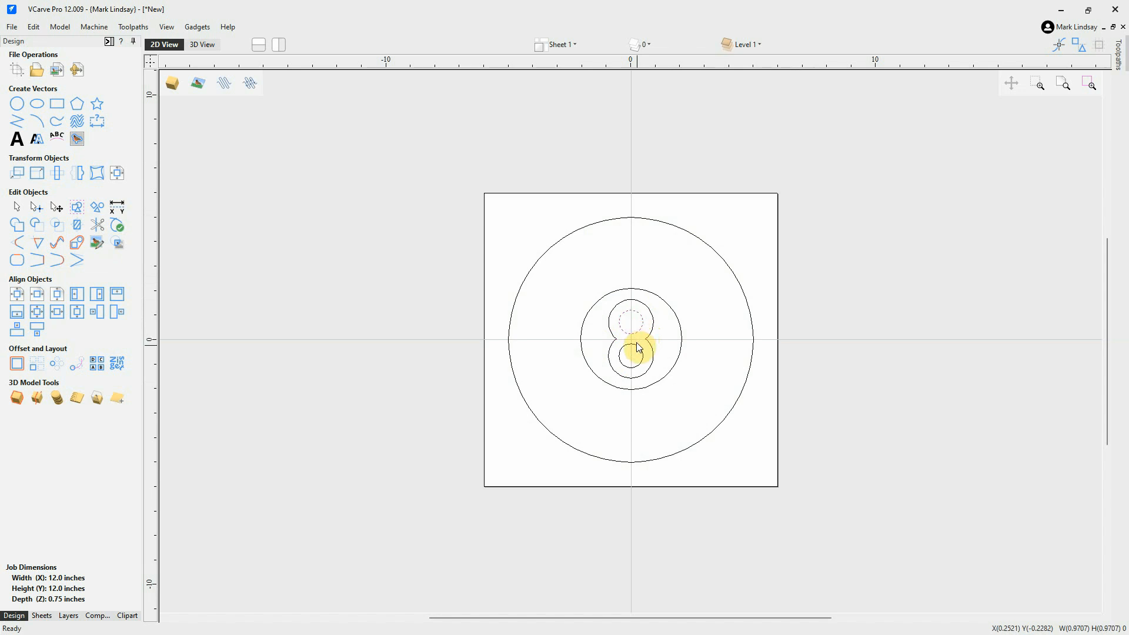
{"action": "left_click", "coordinate": [637, 346]}
{"action": "left_click", "coordinate": [856, 255]}
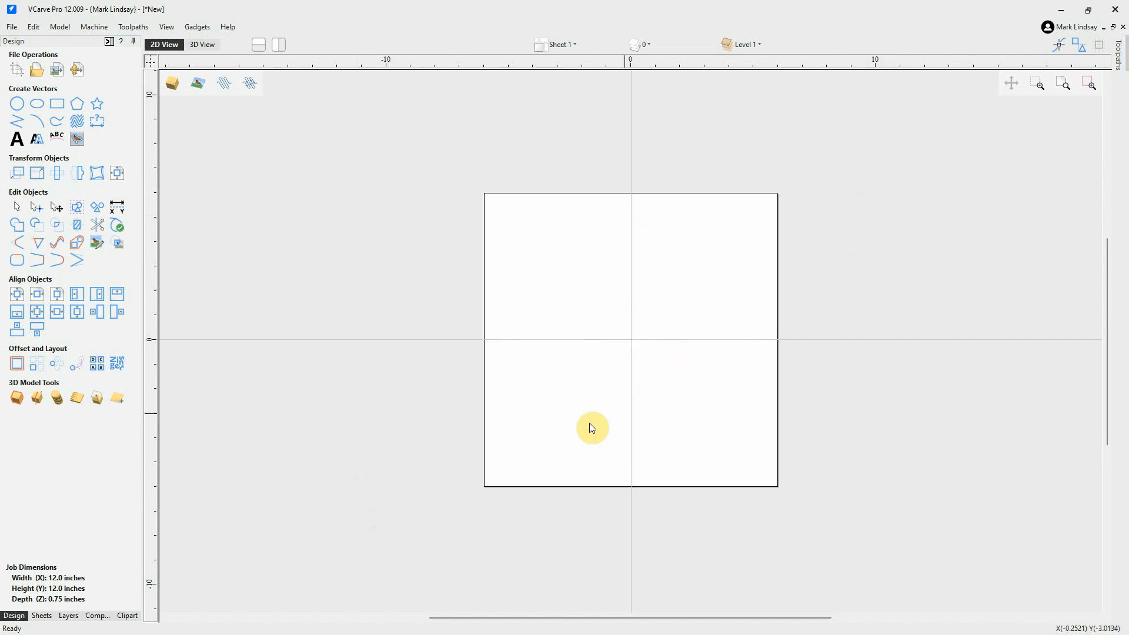
Import the 8InchCornerClamps.dxf vectors into the job.
{"action": "scroll", "coordinate": [627, 409], "scroll_direction": "up", "scroll_amount": 1}
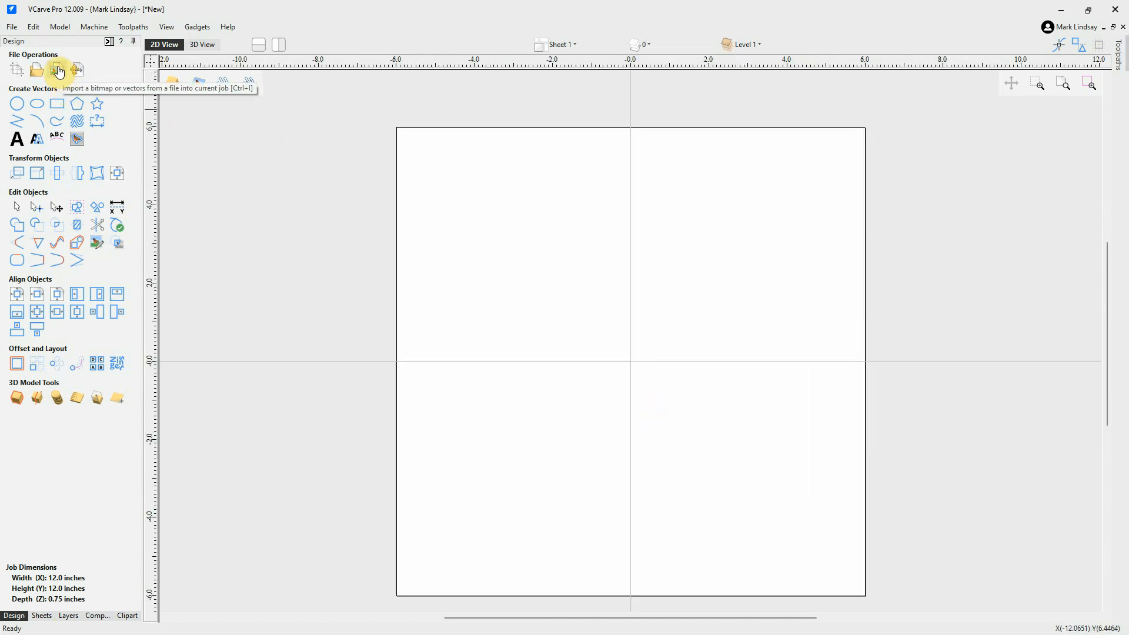
{"action": "left_click", "coordinate": [58, 71]}
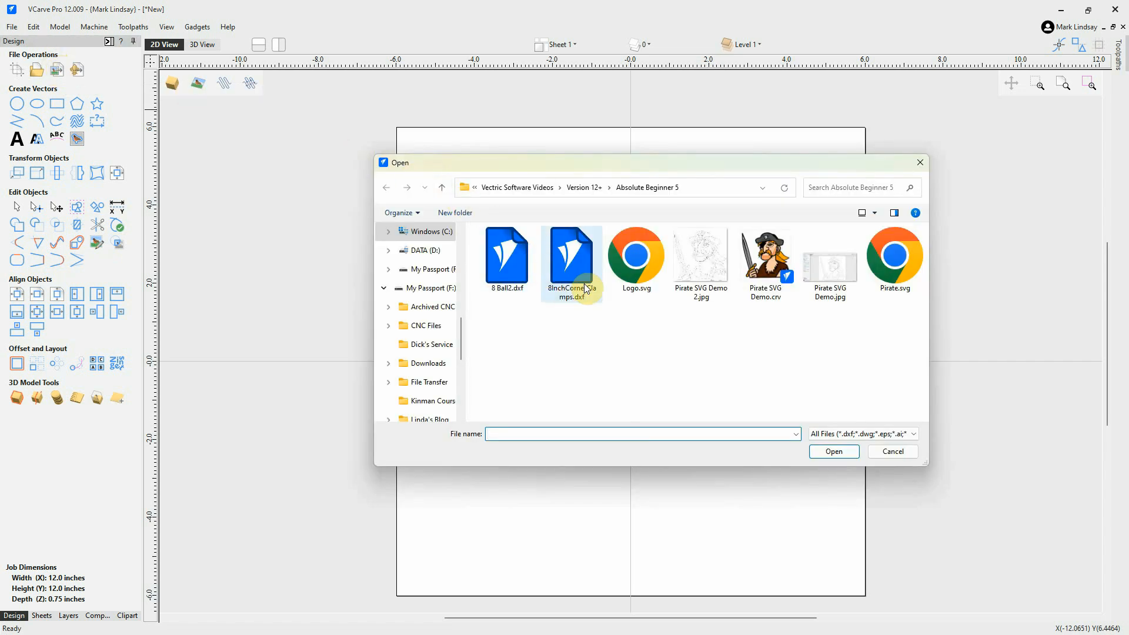
{"action": "left_click", "coordinate": [573, 254]}
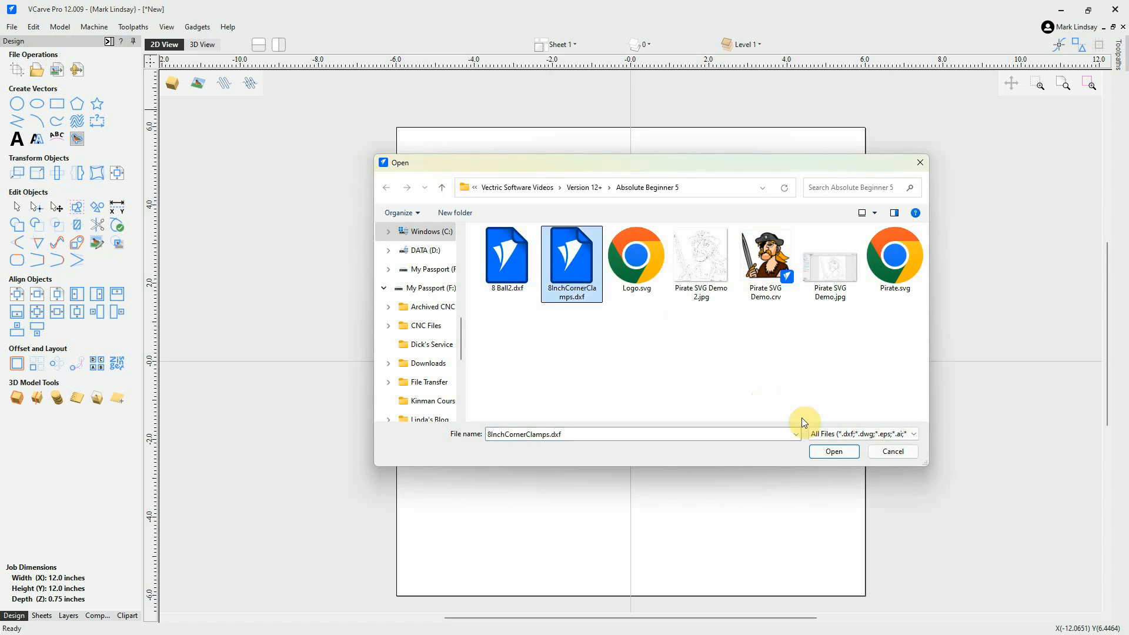
{"action": "left_click", "coordinate": [840, 450]}
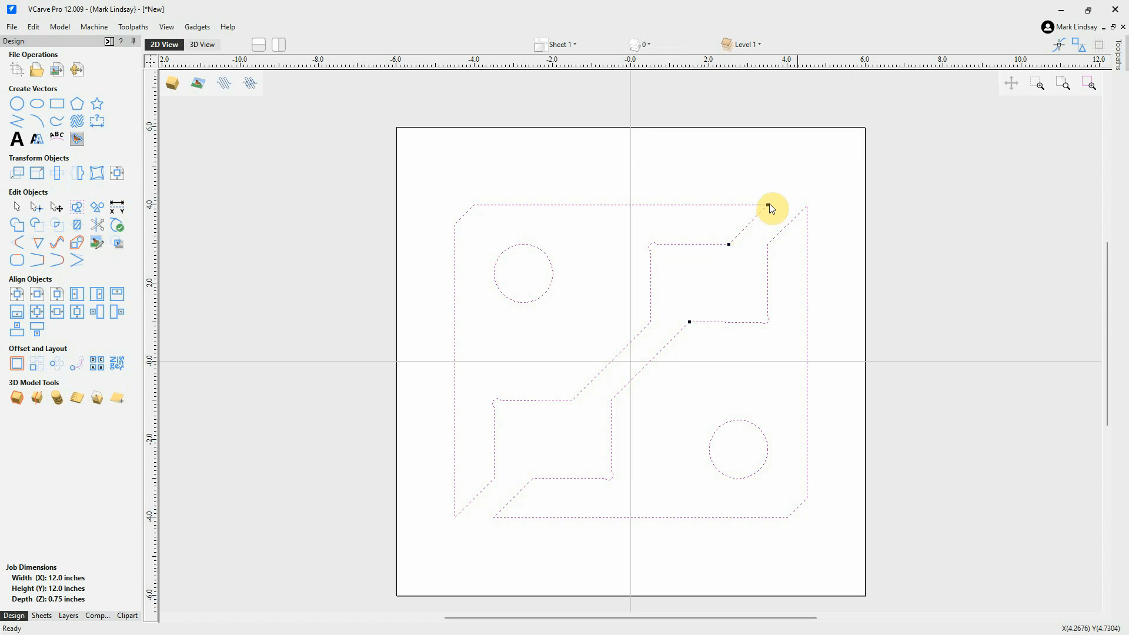
Clear the selection, then select all open vectors with Select > Vectors > All Open.
{"action": "left_click", "coordinate": [791, 167]}
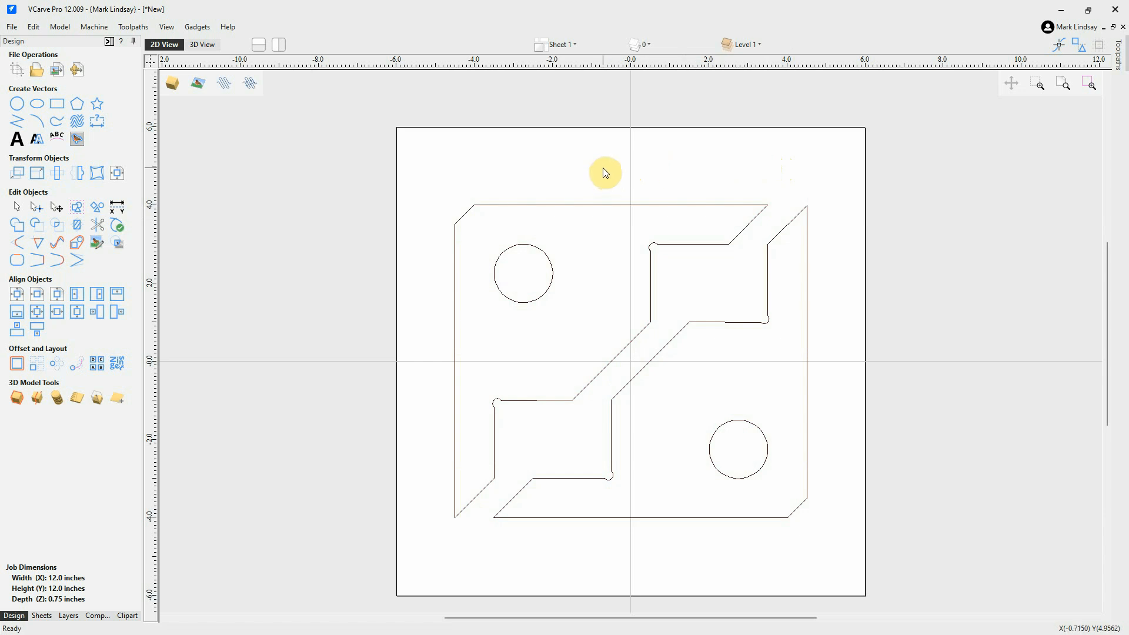
{"action": "right_click", "coordinate": [664, 161]}
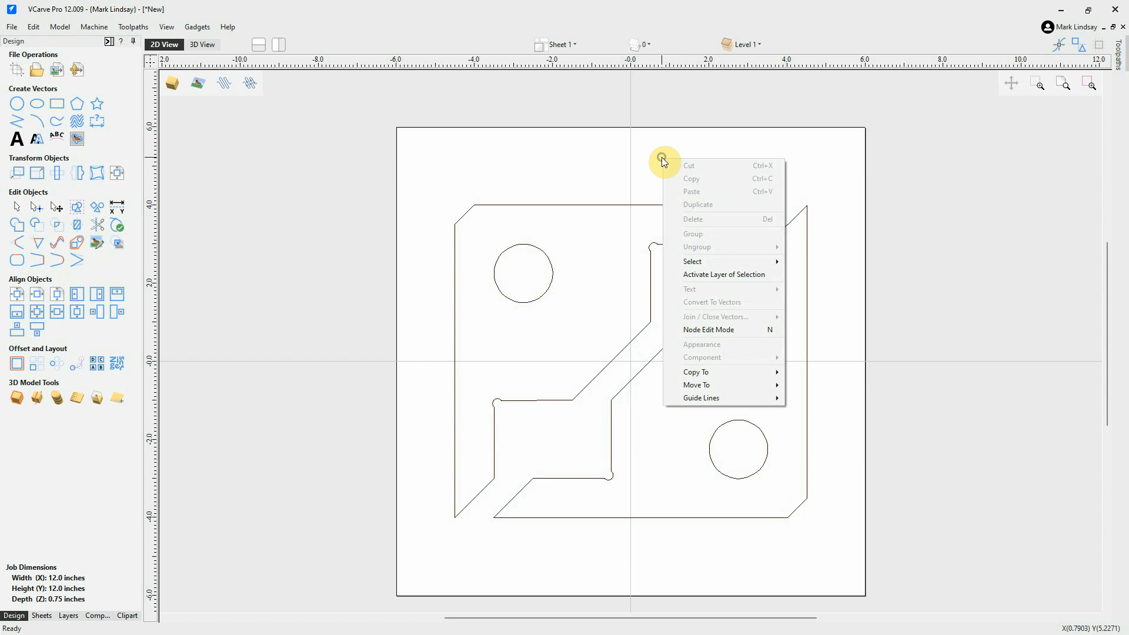
{"action": "mouse_move", "coordinate": [745, 266]}
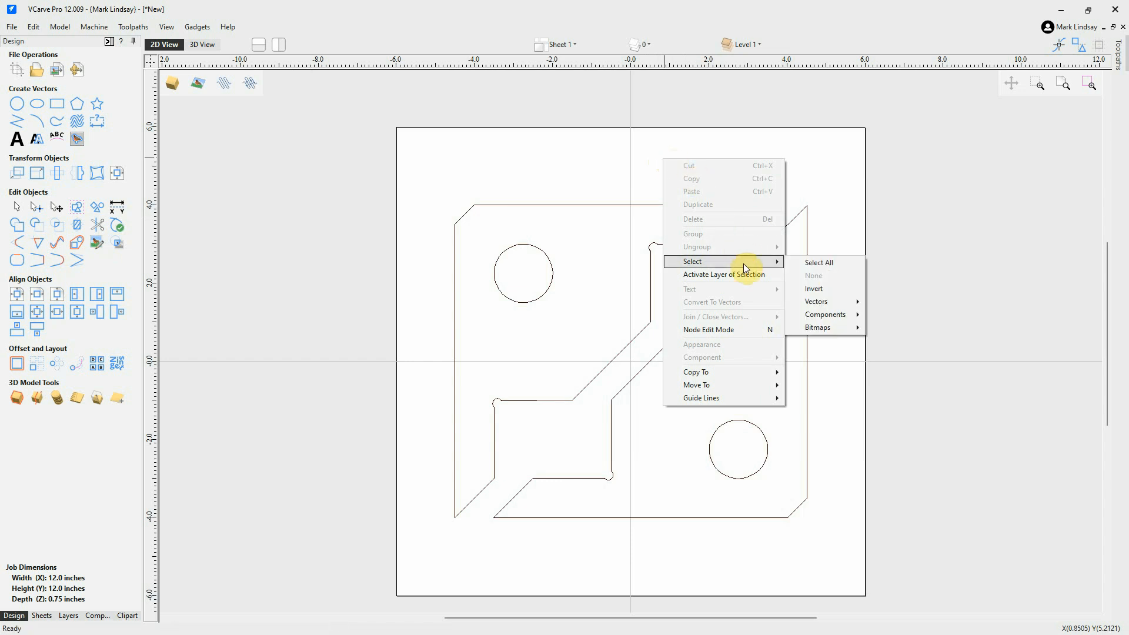
{"action": "mouse_move", "coordinate": [832, 306]}
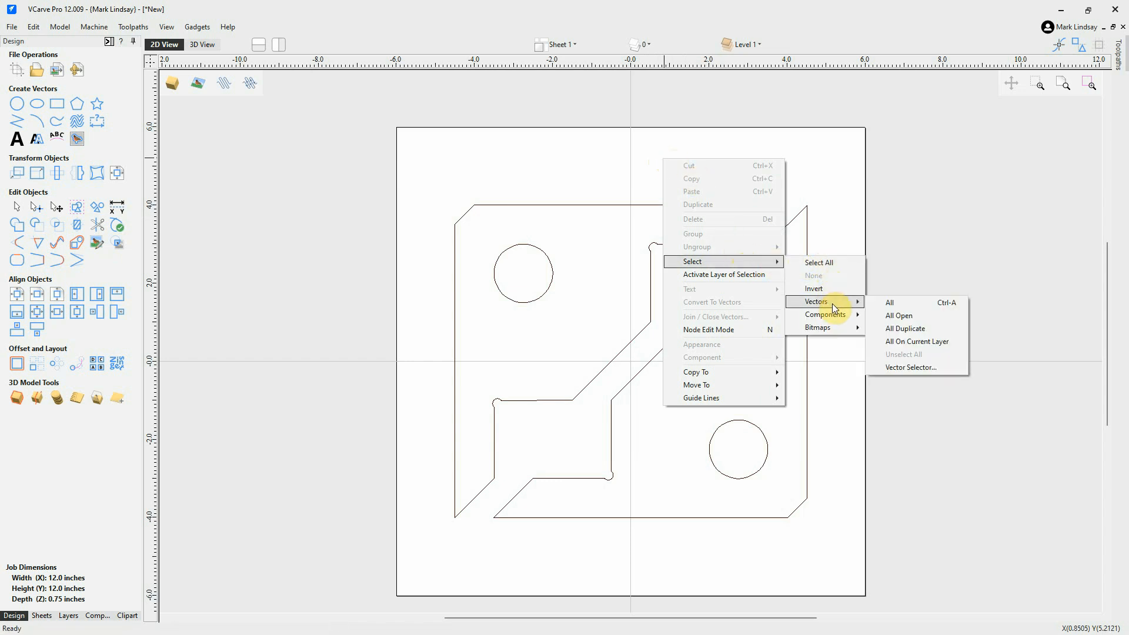
{"action": "left_click", "coordinate": [910, 322]}
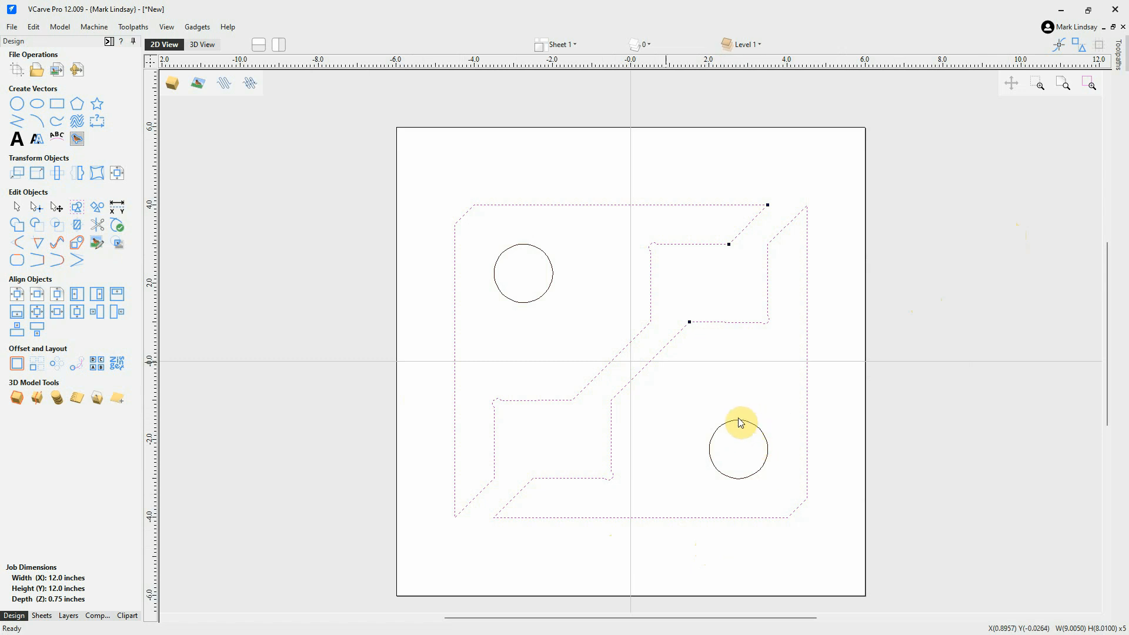
Select the clamp outline vectors one by one to see how the outline is split.
{"action": "left_click", "coordinate": [714, 278]}
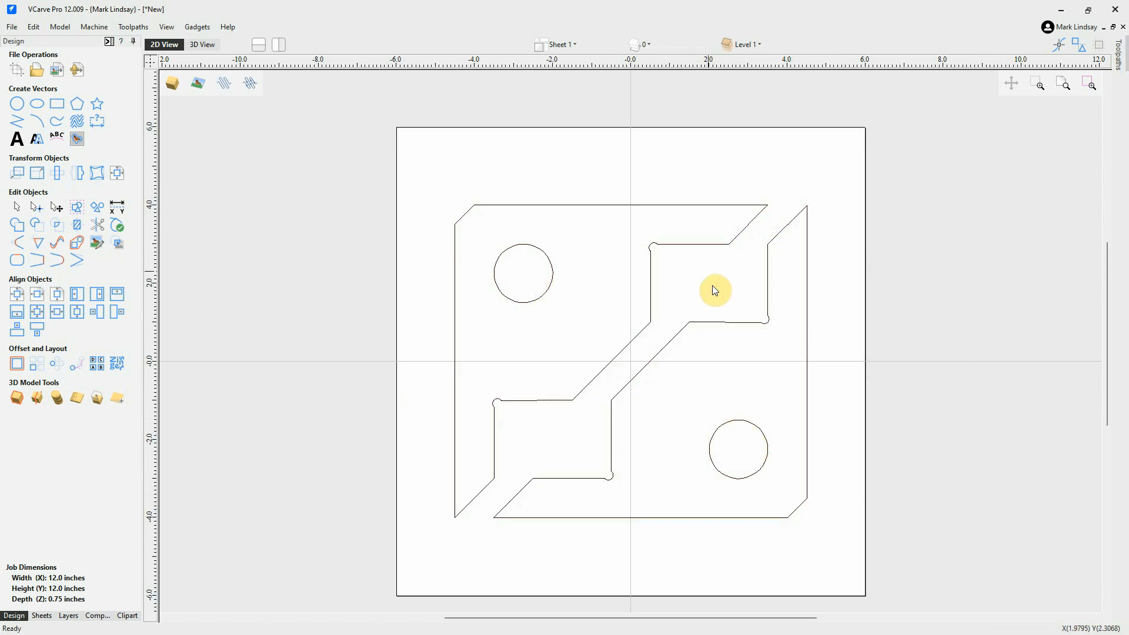
{"action": "left_click", "coordinate": [697, 244]}
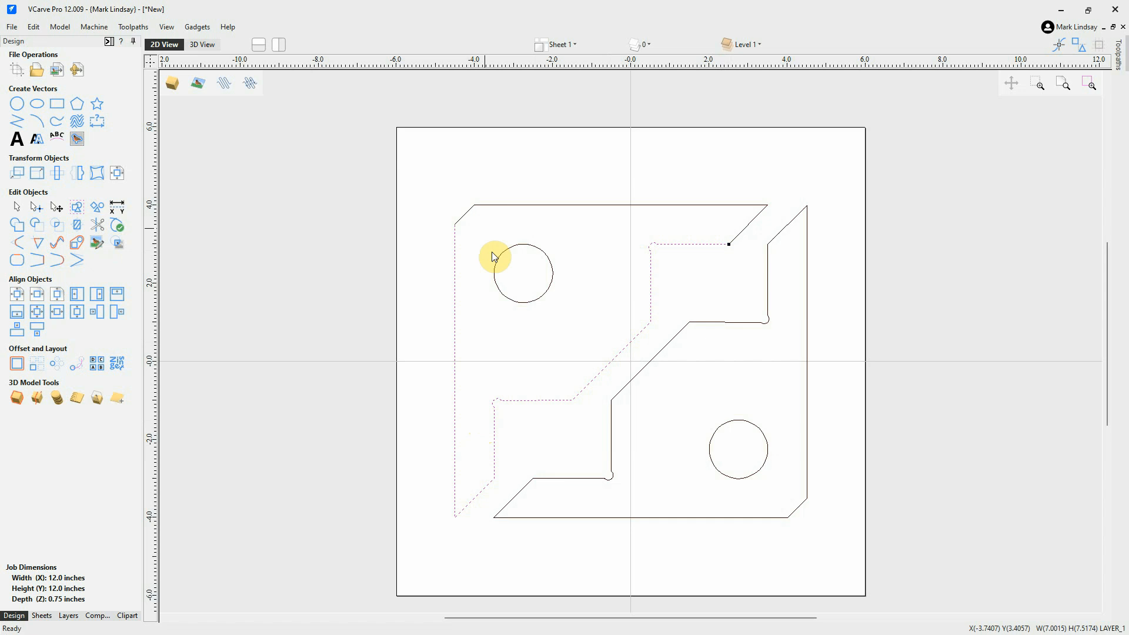
{"action": "left_click", "coordinate": [467, 214]}
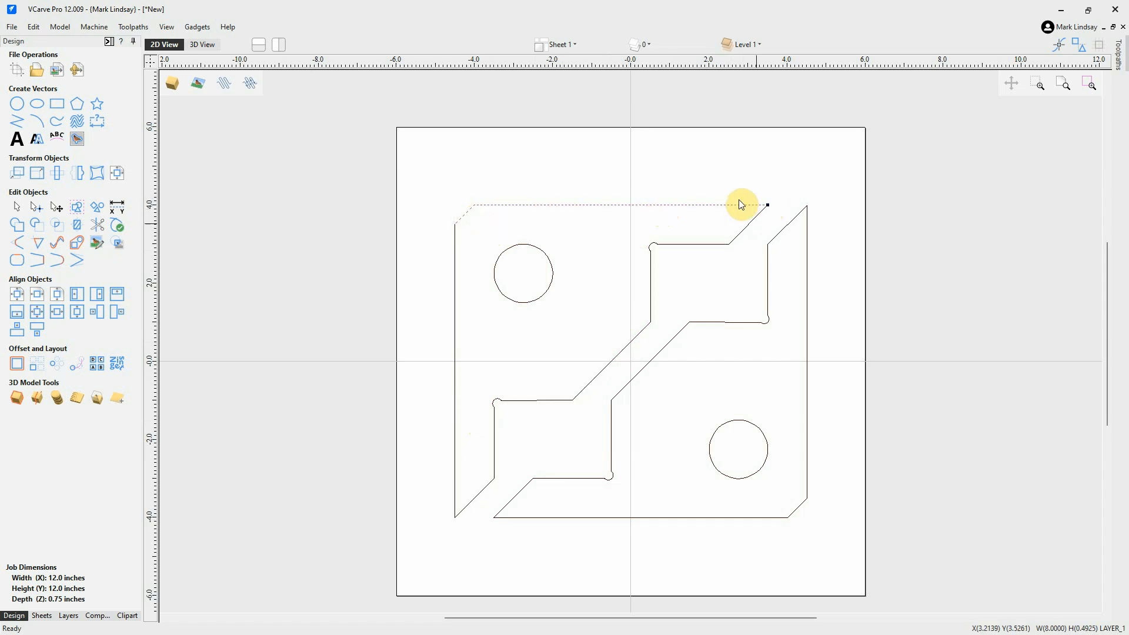
{"action": "left_click", "coordinate": [751, 222]}
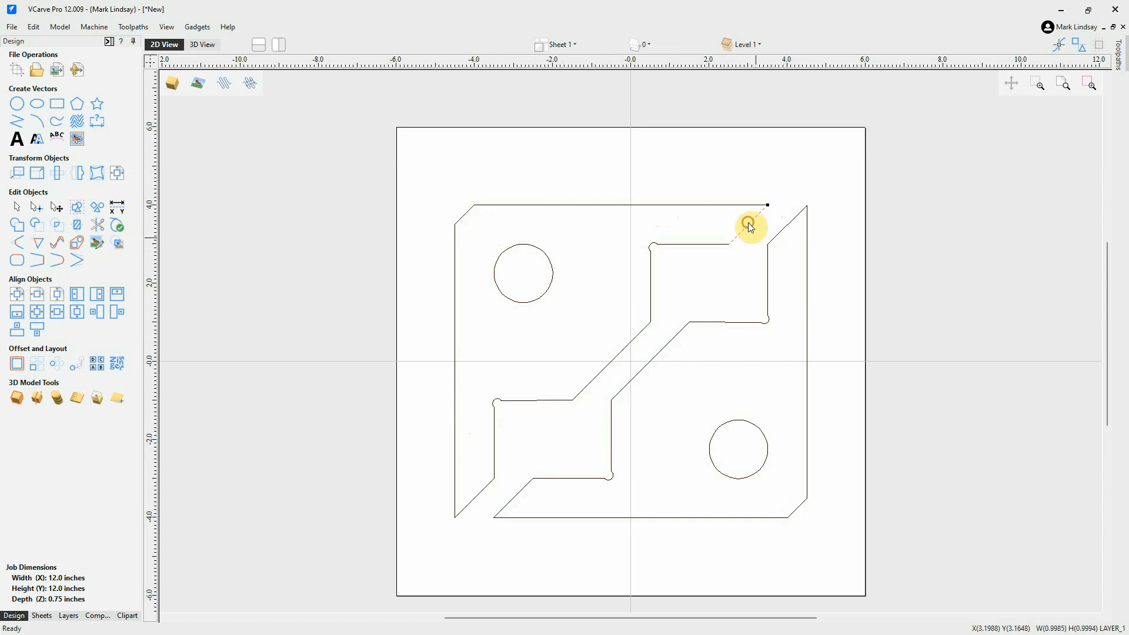
{"action": "left_click", "coordinate": [743, 292]}
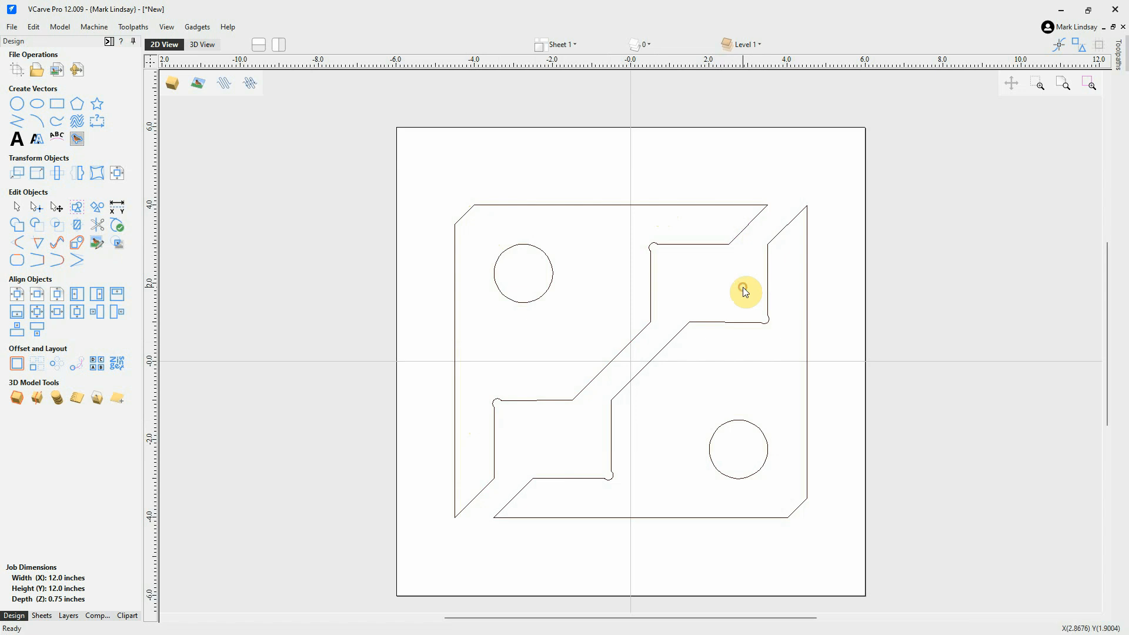
{"action": "left_click", "coordinate": [767, 287]}
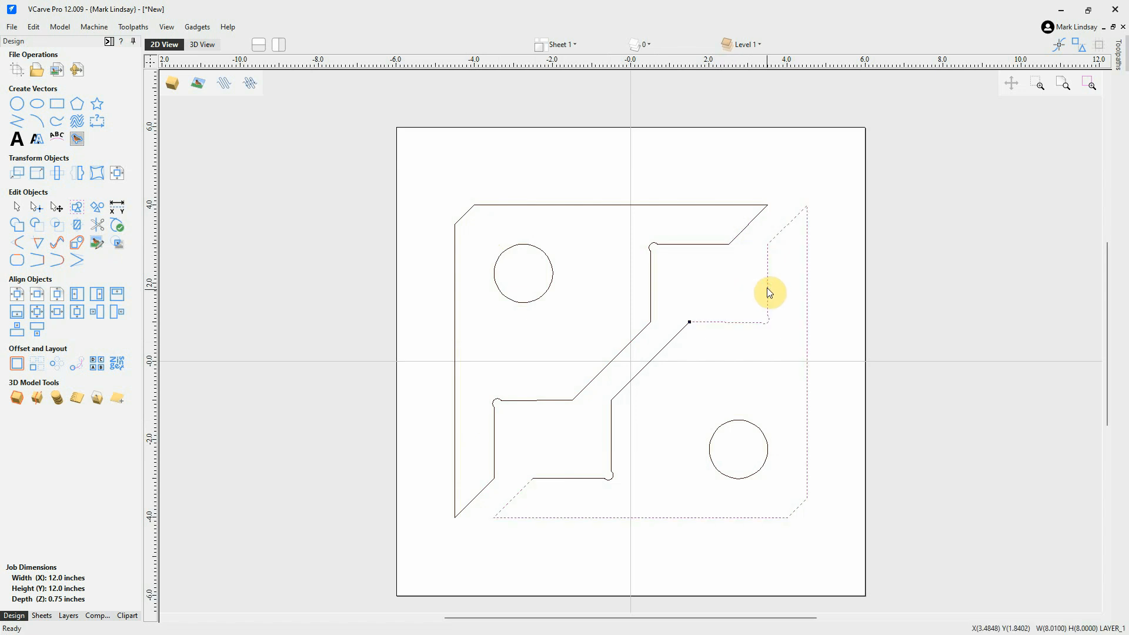
{"action": "left_click", "coordinate": [644, 366]}
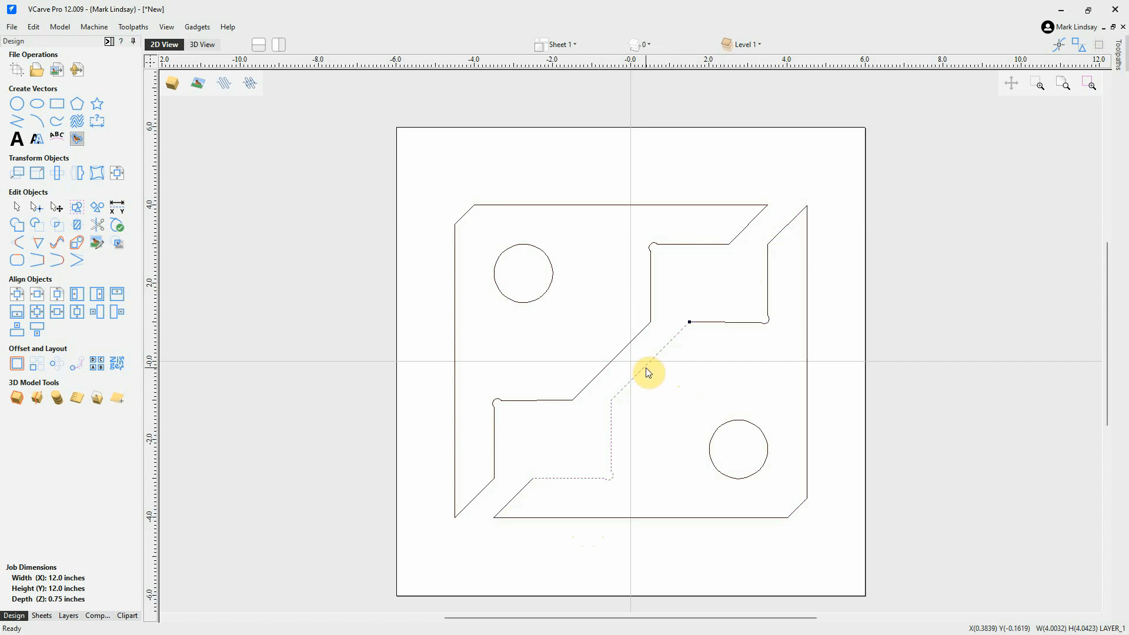
Select the top vector, the short diagonal and the inner left vector together.
{"action": "left_click", "coordinate": [678, 368]}
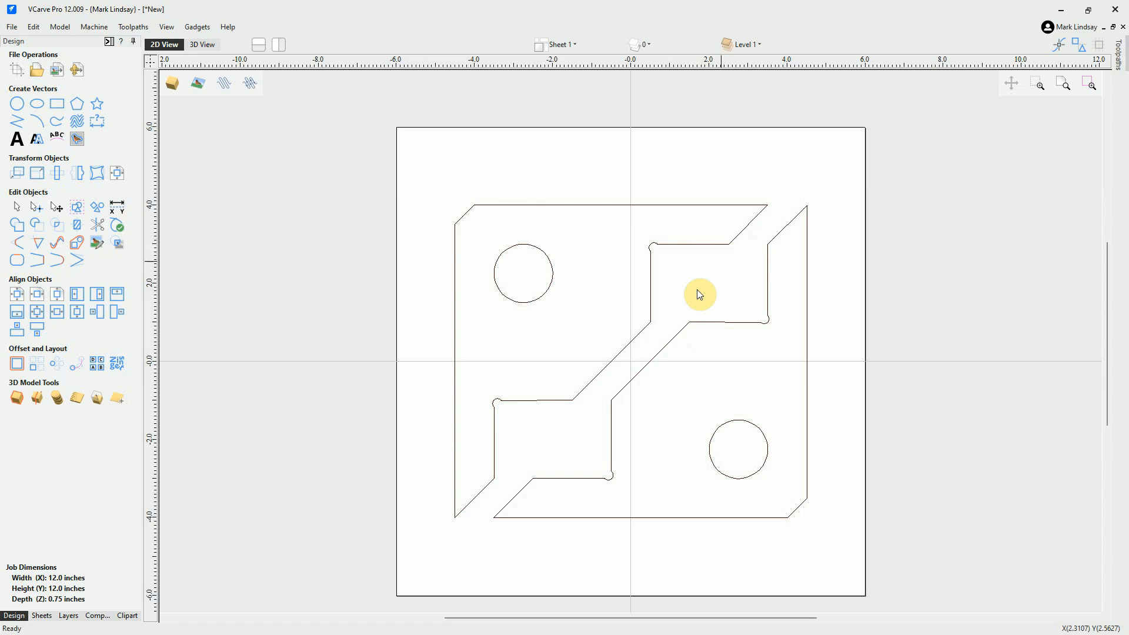
{"action": "left_click_drag", "start_coordinate": [772, 178], "coordinate": [677, 231]}
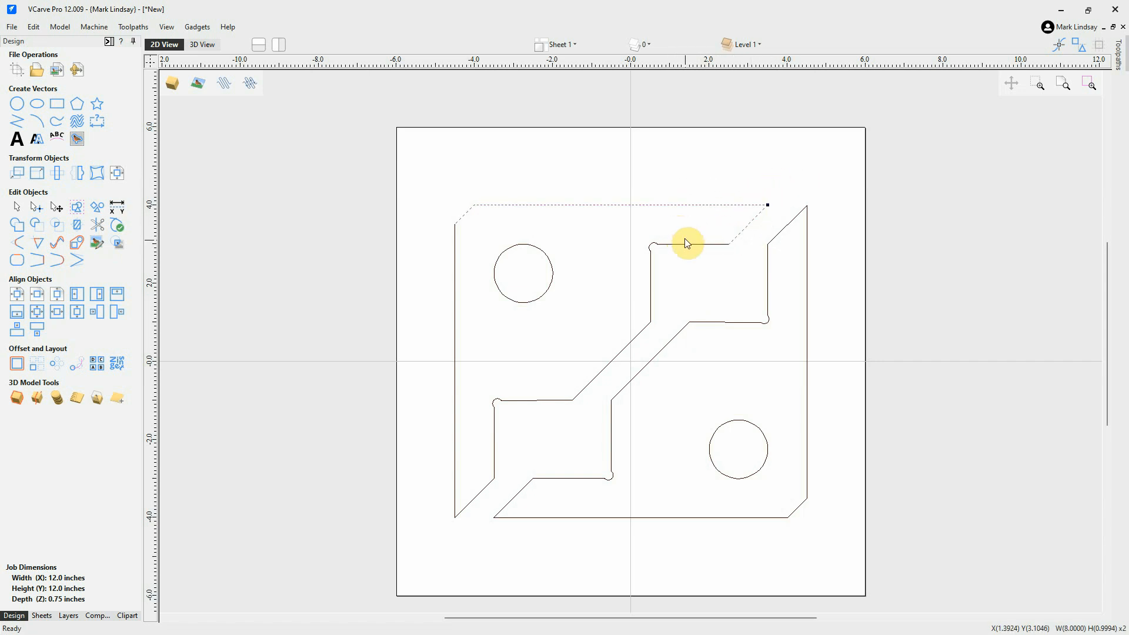
{"action": "left_click", "coordinate": [688, 245], "text": "shift"}
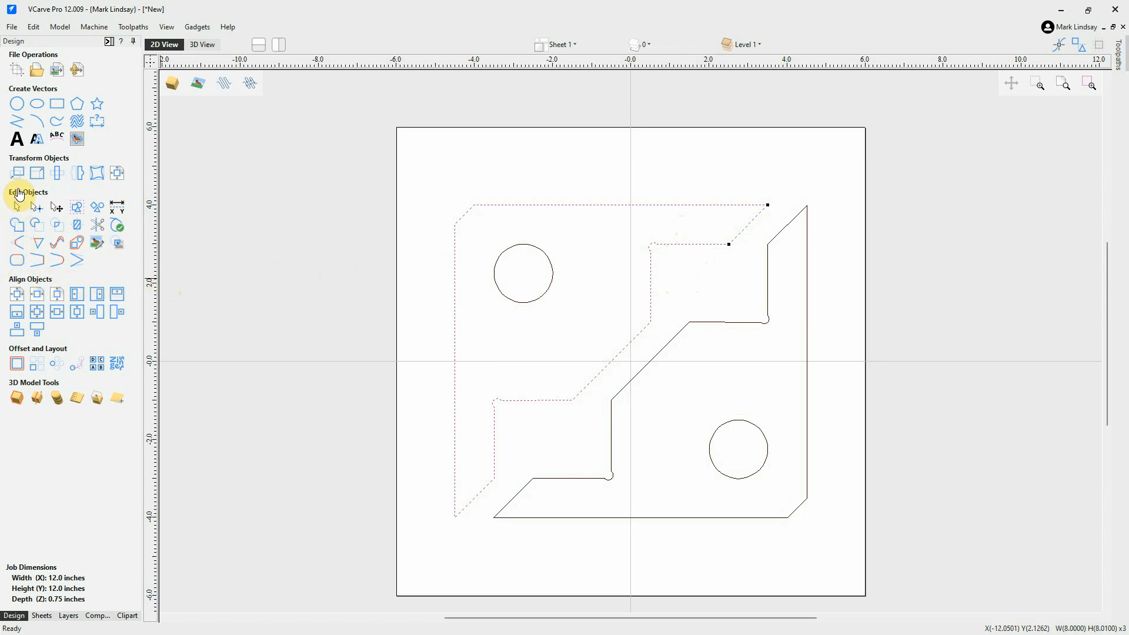
Join the three upper-left open vectors into one closed outline and check it.
{"action": "left_click", "coordinate": [17, 261]}
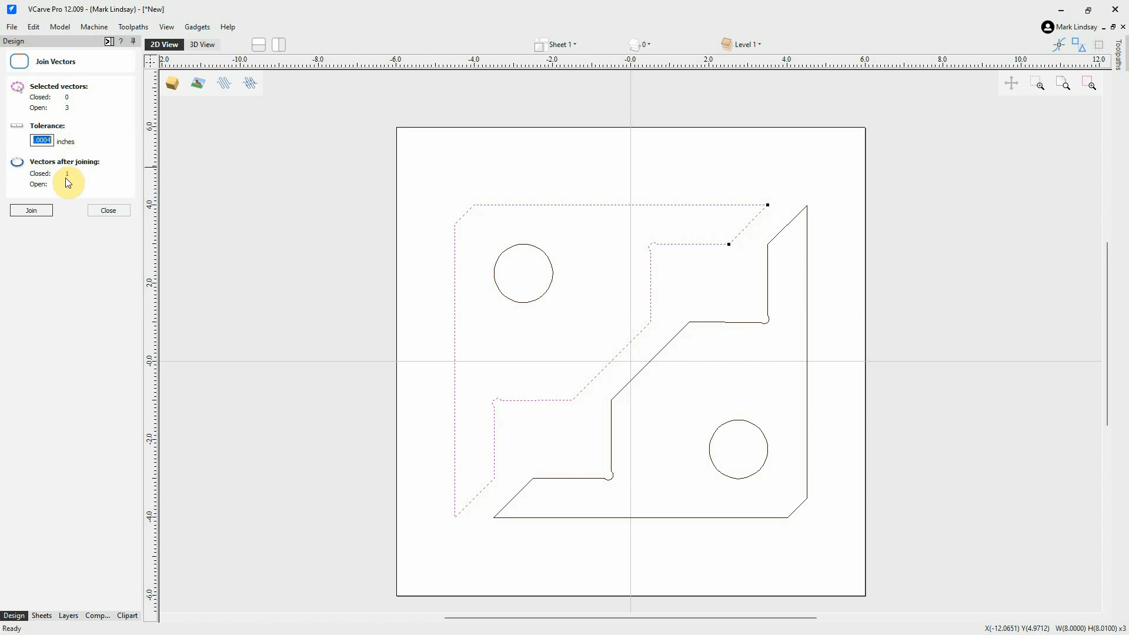
{"action": "left_click", "coordinate": [35, 208]}
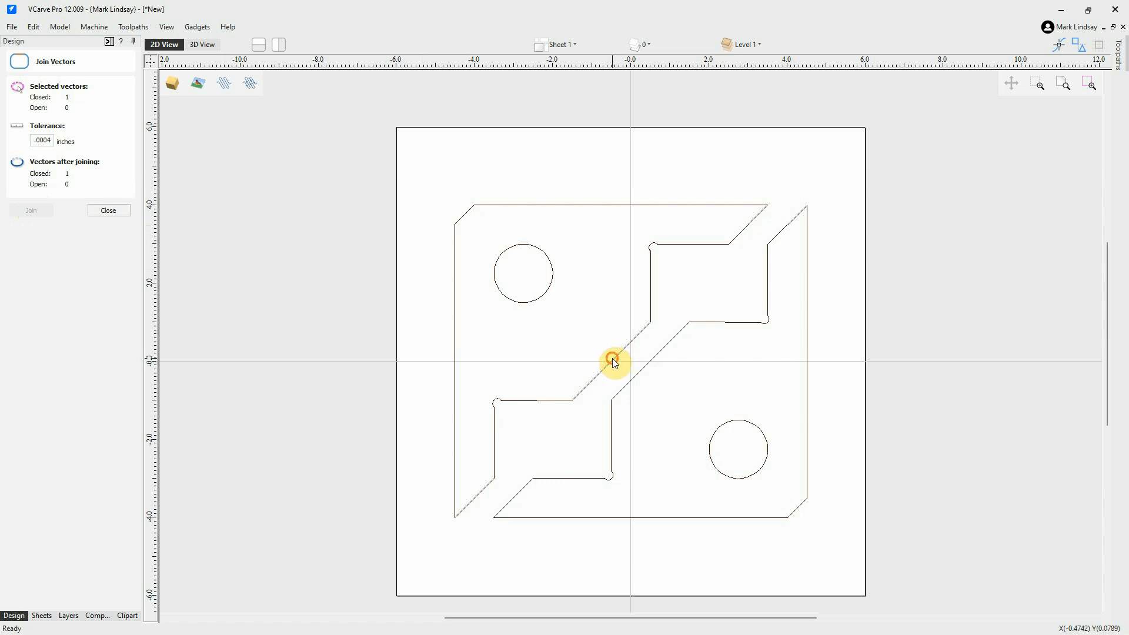
{"action": "left_click", "coordinate": [613, 359]}
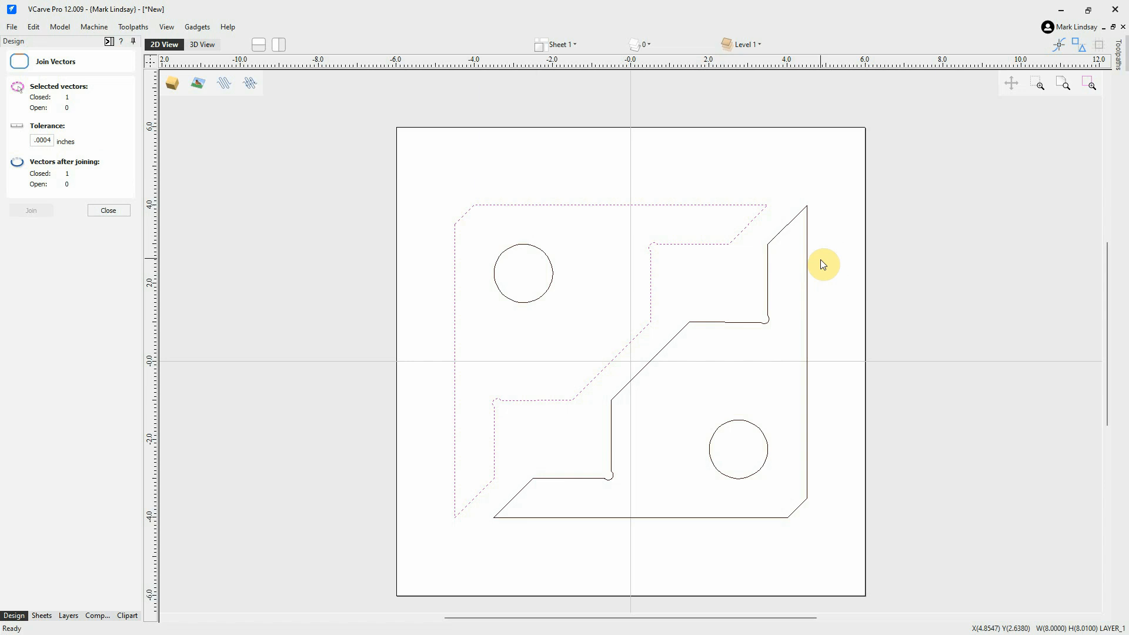
Join the two lower-right open vectors into one closed outline.
{"action": "left_click_drag", "start_coordinate": [820, 260], "coordinate": [743, 303]}
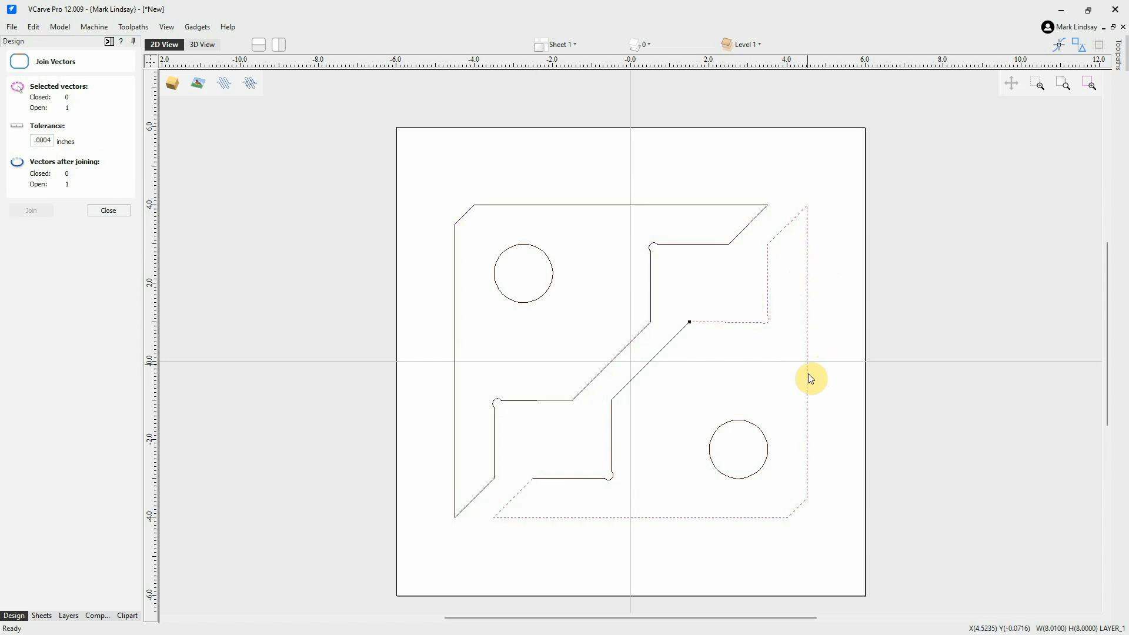
{"action": "left_click", "coordinate": [637, 377], "text": "shift"}
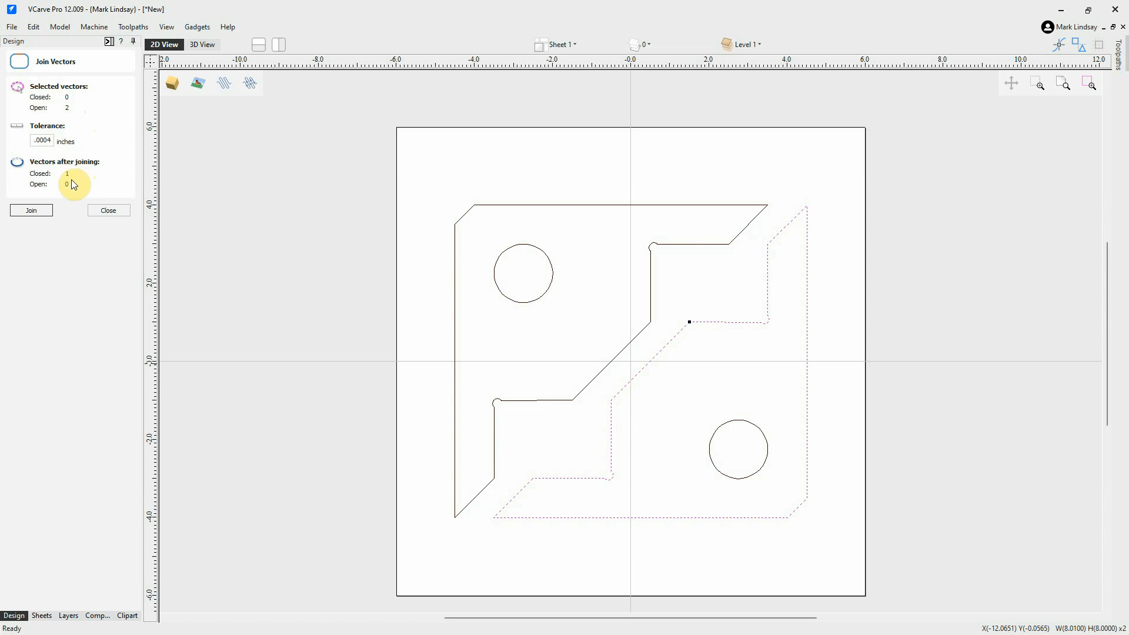
{"action": "left_click", "coordinate": [25, 213]}
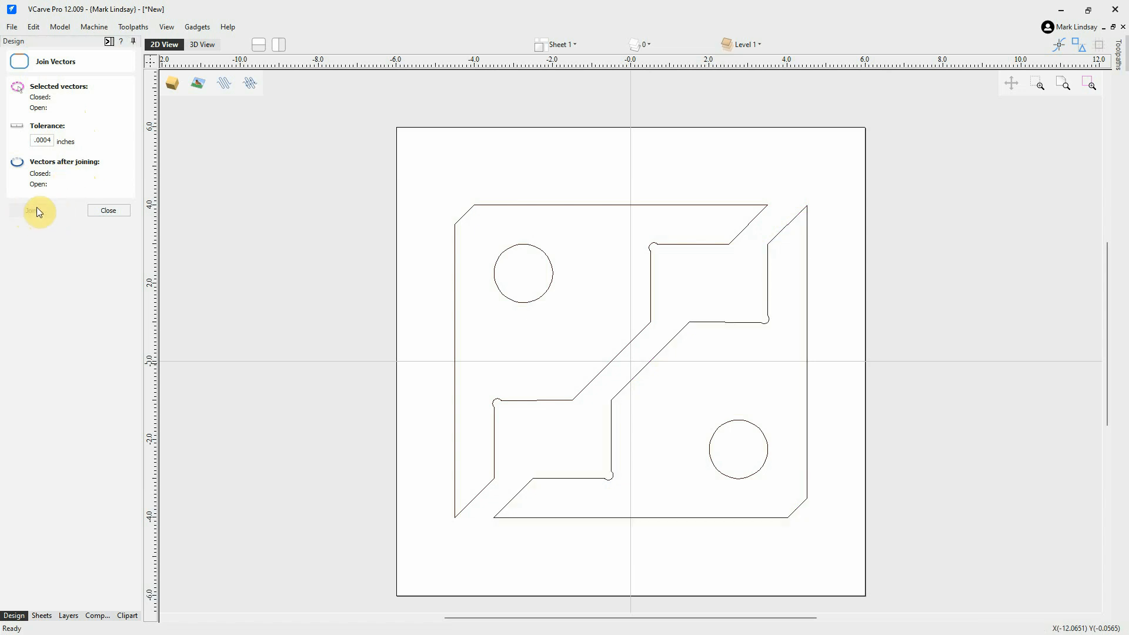
{"action": "left_click", "coordinate": [103, 210]}
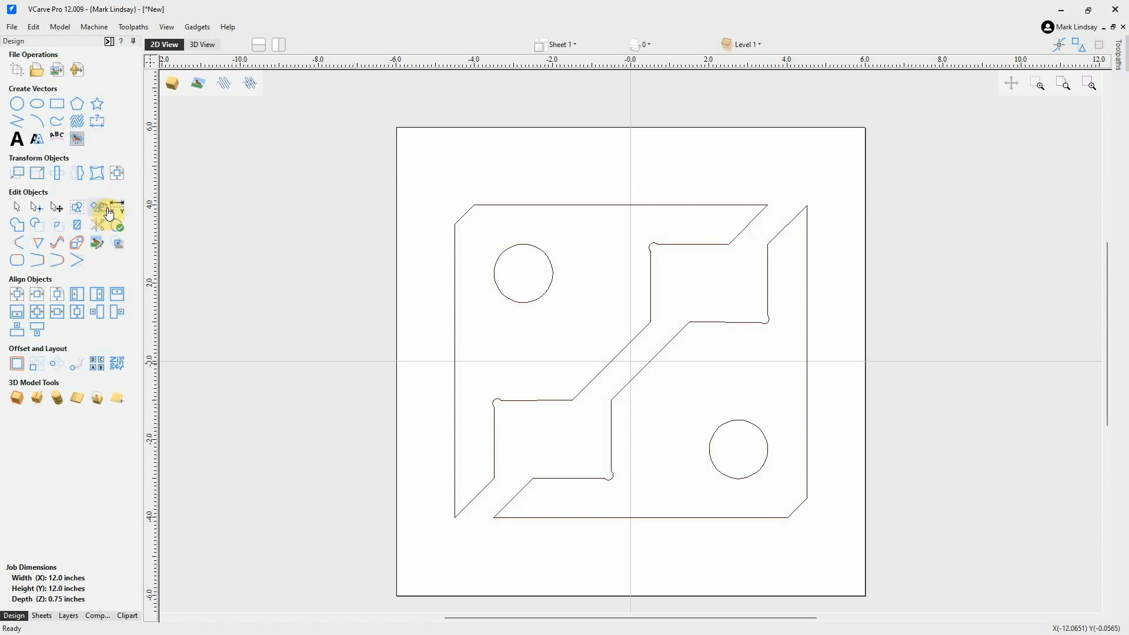
{"action": "left_click", "coordinate": [588, 479]}
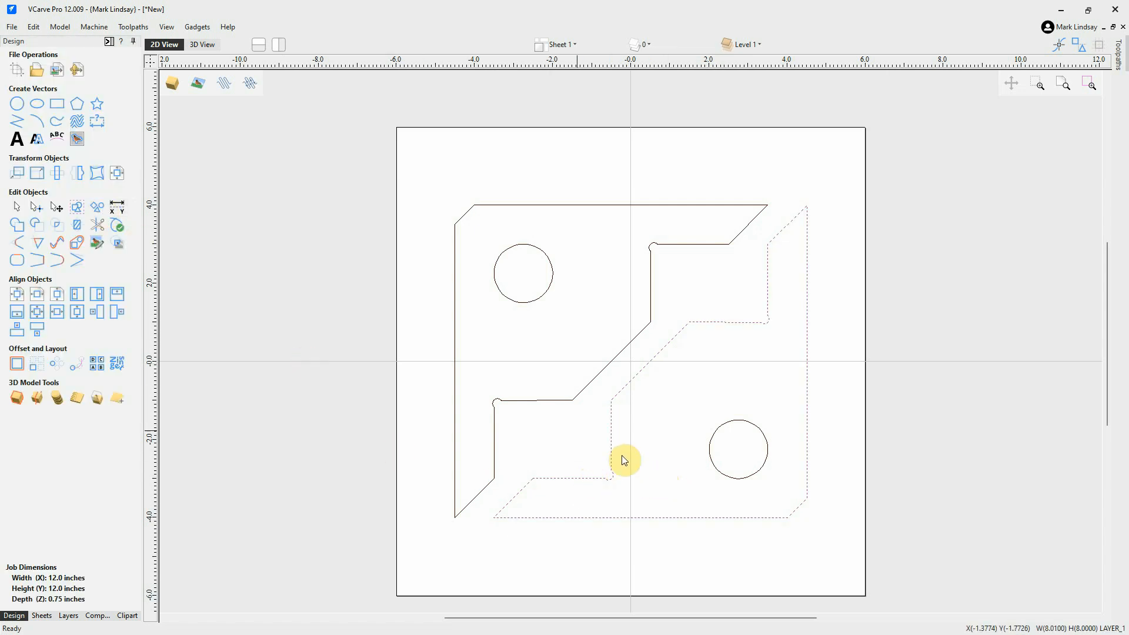
{"action": "left_click", "coordinate": [550, 401]}
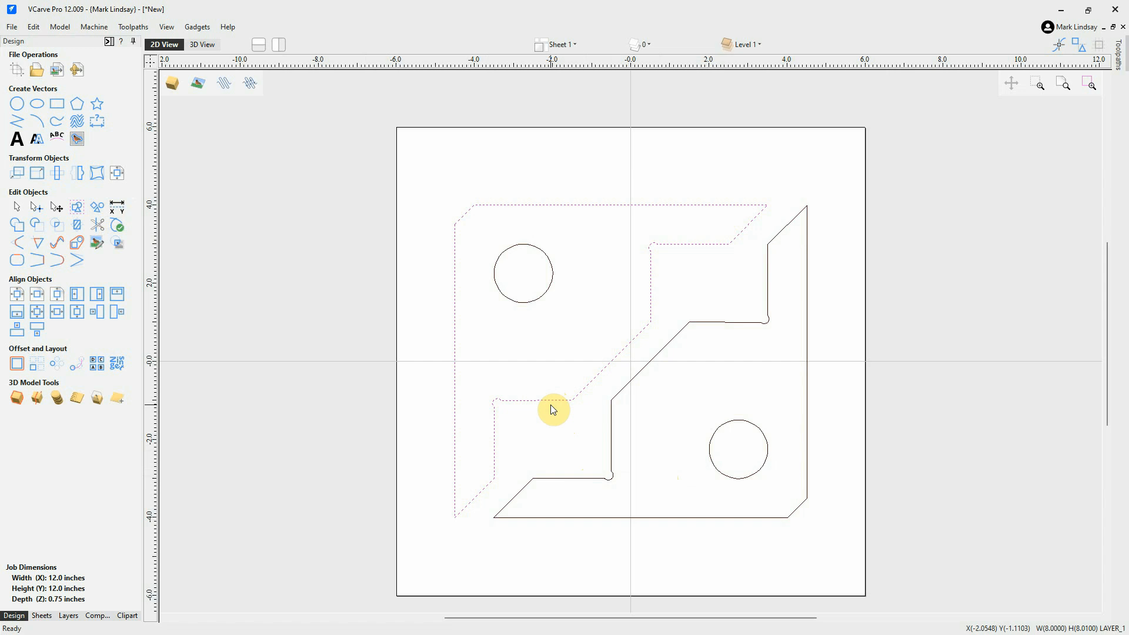
{"action": "left_click", "coordinate": [587, 425]}
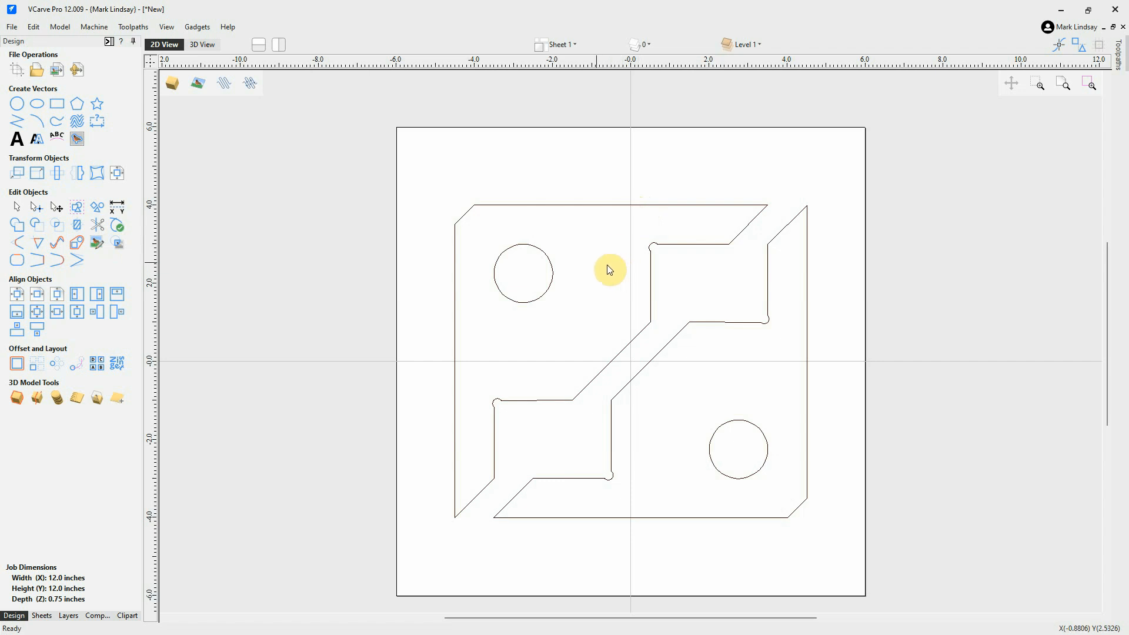
{"action": "scroll", "coordinate": [609, 270], "scroll_direction": "down", "scroll_amount": 1}
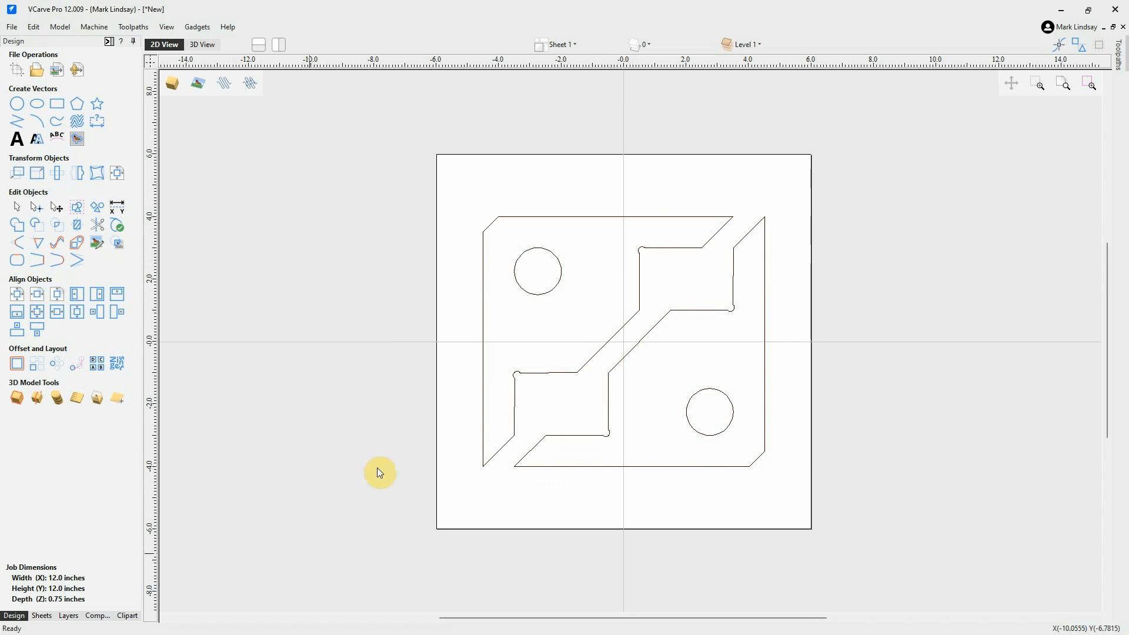
In the Pirate SVG Demo job, hide Bitmap Layer and show the Ebene 1 layer.
{"action": "mouse_move", "coordinate": [203, 624]}
{"action": "mouse_move", "coordinate": [254, 622]}
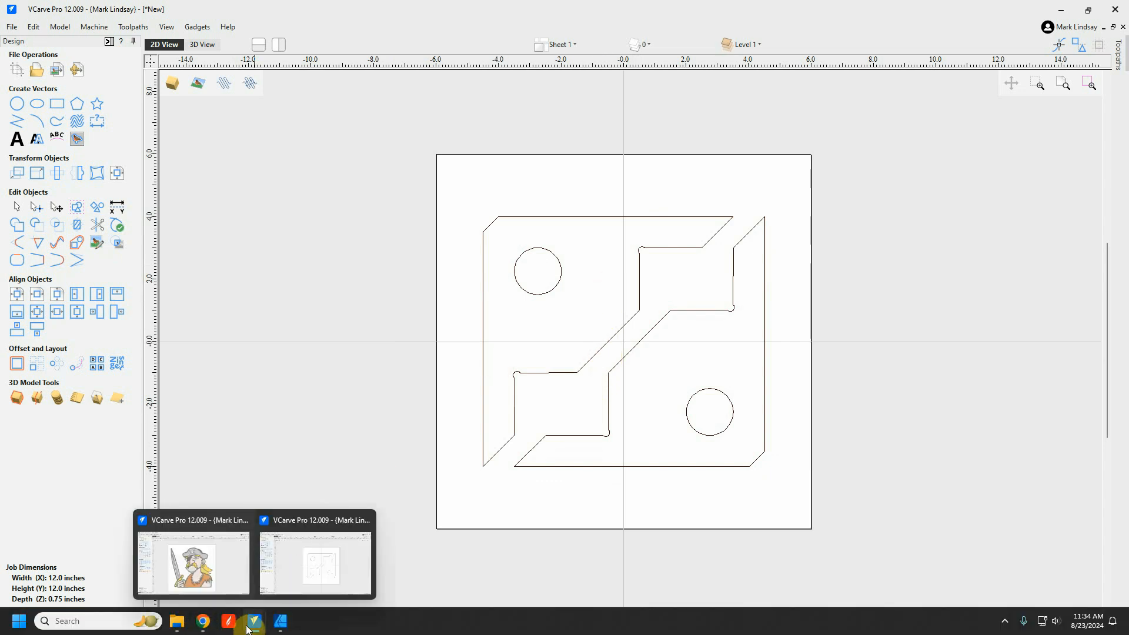
{"action": "left_click", "coordinate": [200, 522]}
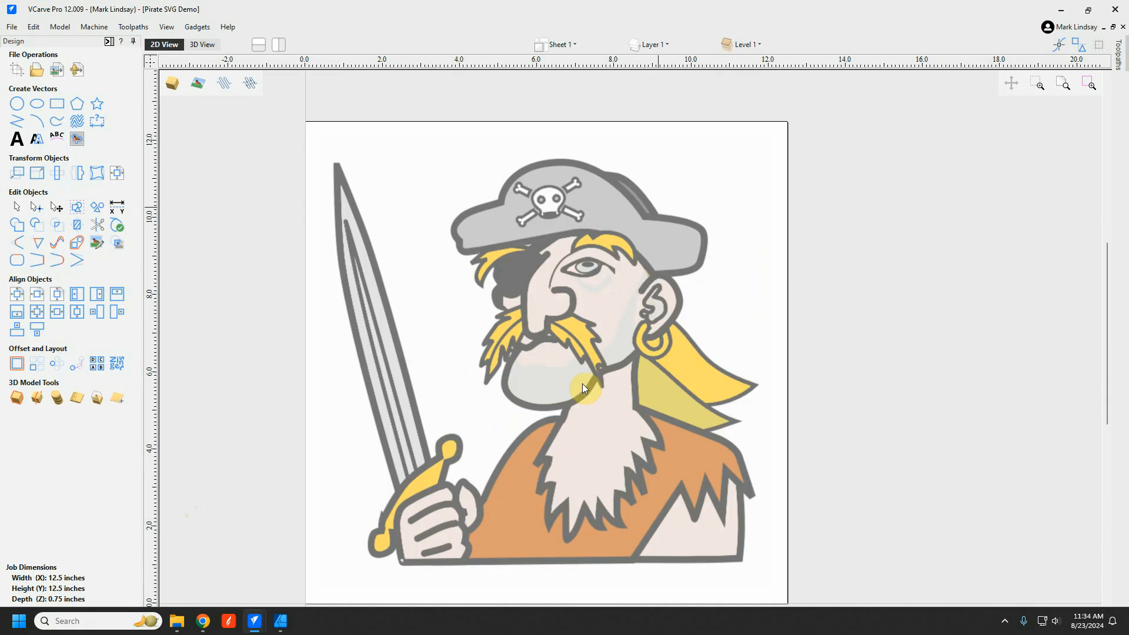
{"action": "left_click", "coordinate": [668, 44]}
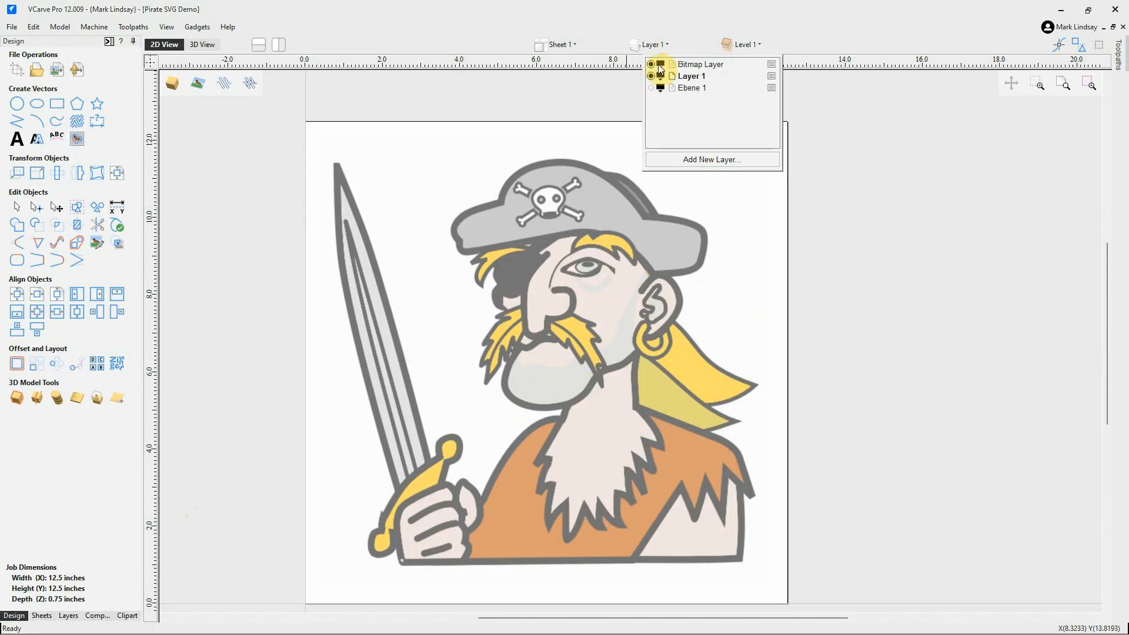
{"action": "left_click", "coordinate": [651, 64]}
{"action": "left_click", "coordinate": [650, 88]}
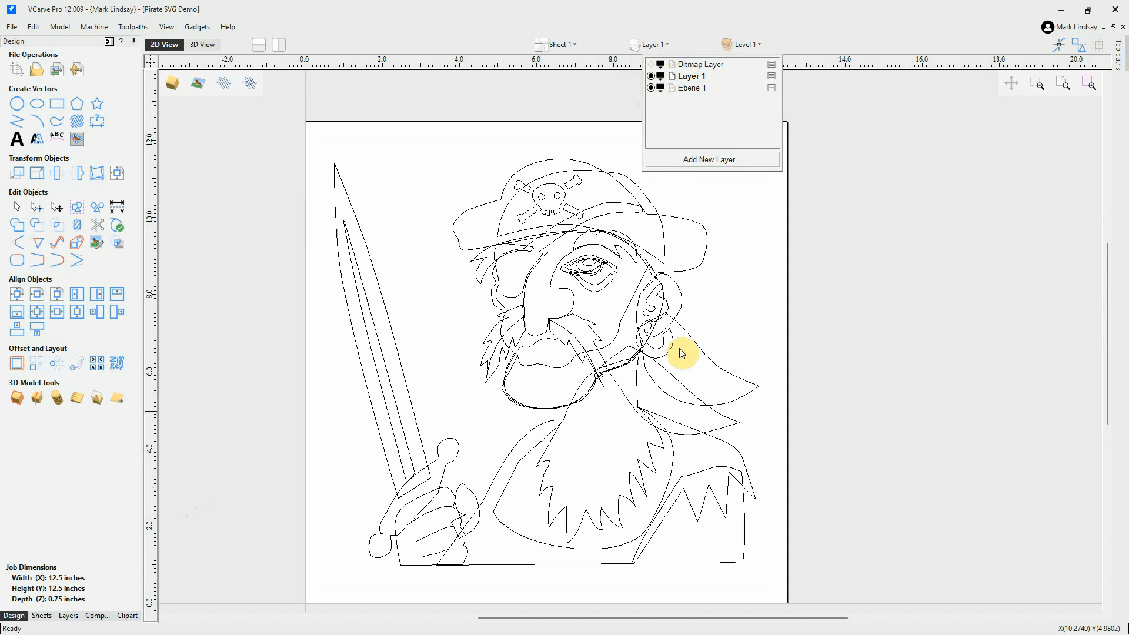
{"action": "left_click", "coordinate": [728, 293]}
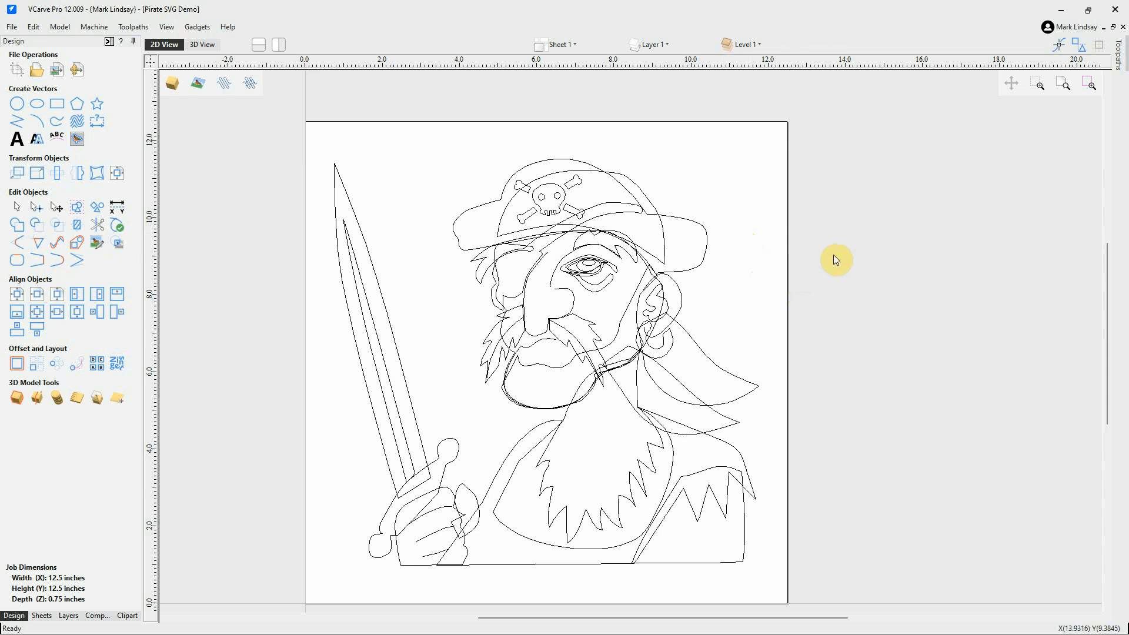
{"action": "mouse_move", "coordinate": [197, 627]}
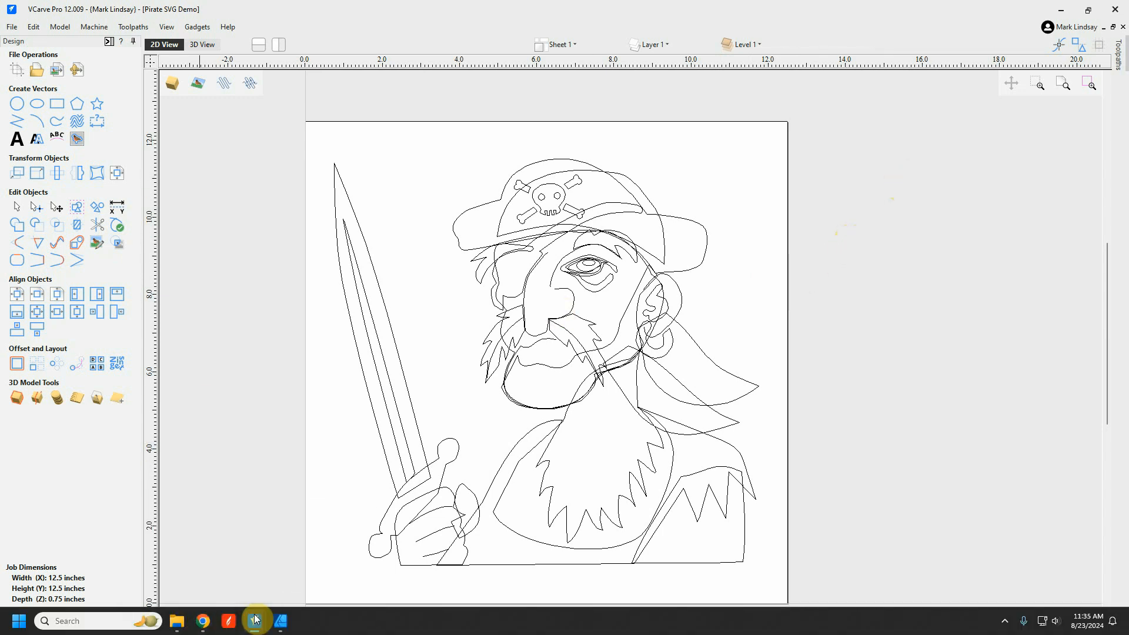
Switch back to the [*New] corner-clamp job, check a circle under Toolpaths, then return to Design.
{"action": "mouse_move", "coordinate": [254, 621]}
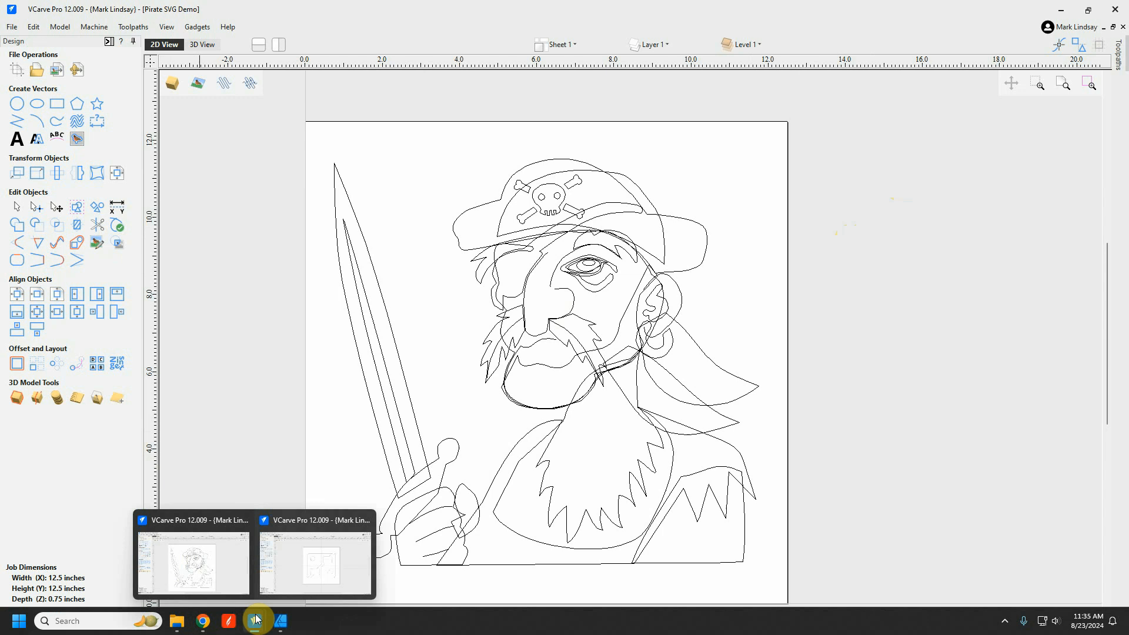
{"action": "left_click", "coordinate": [298, 521]}
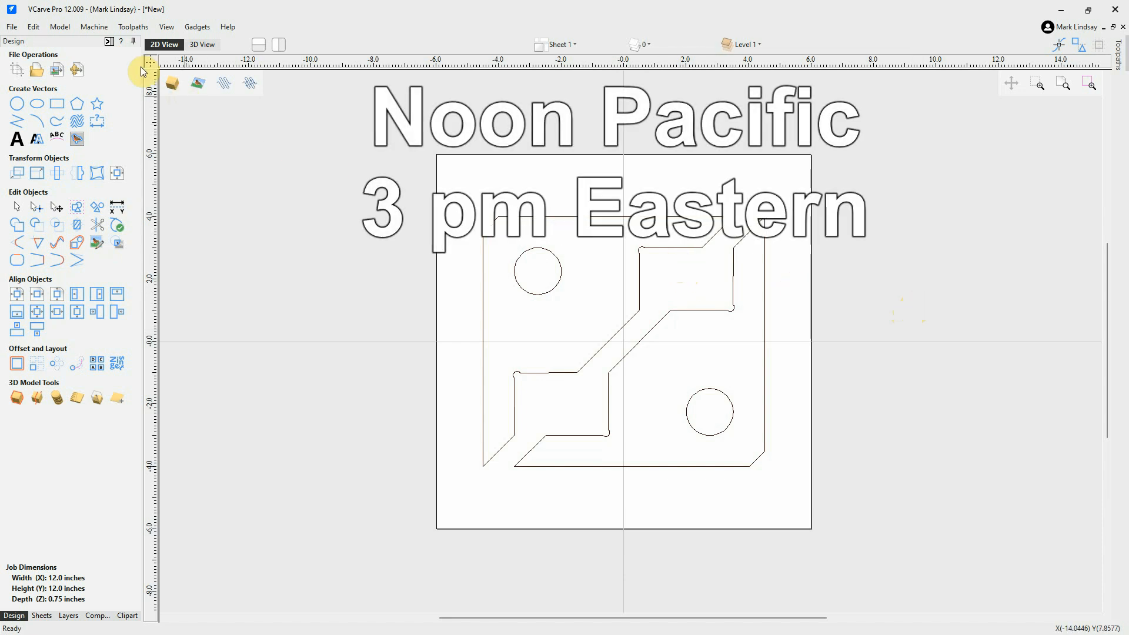
{"action": "left_click", "coordinate": [109, 42]}
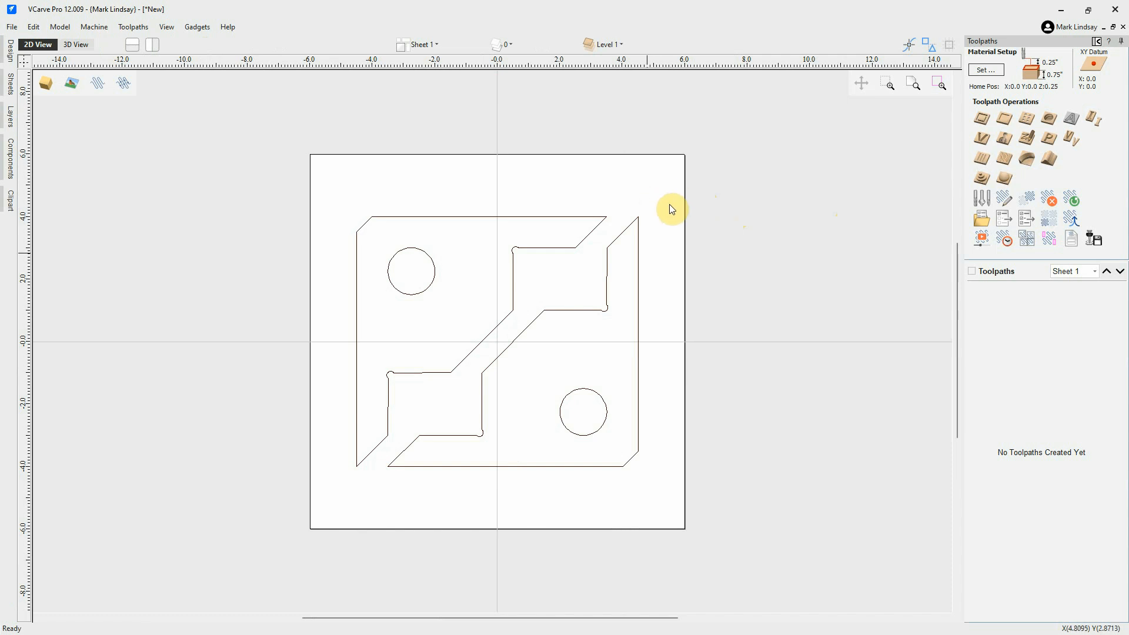
{"action": "left_click", "coordinate": [602, 401]}
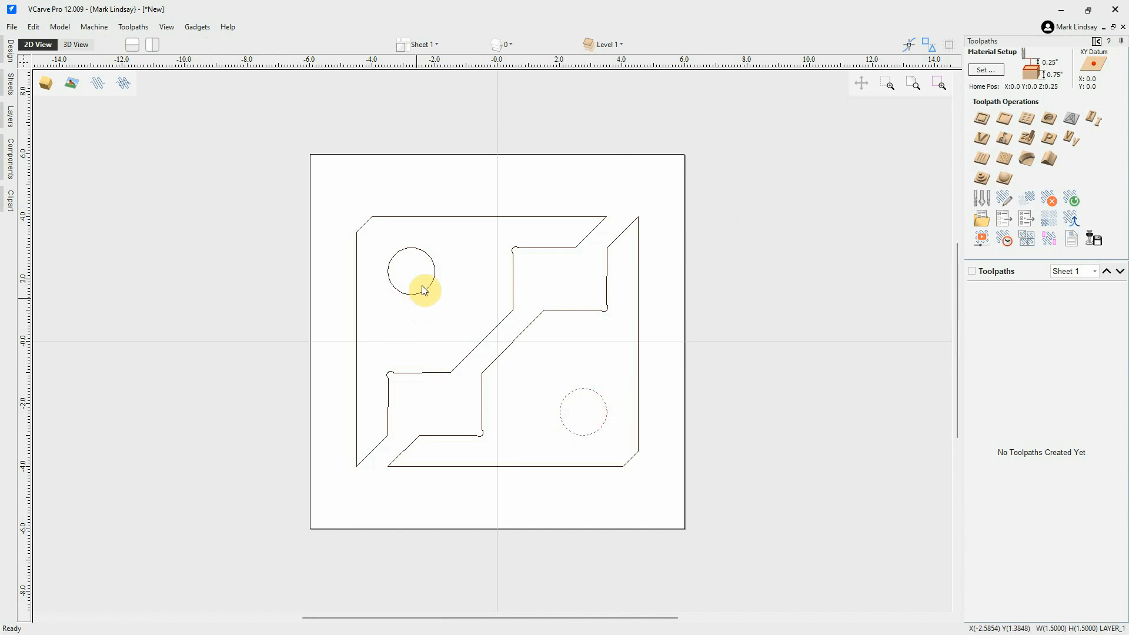
{"action": "left_click", "coordinate": [487, 281]}
{"action": "left_click", "coordinate": [1097, 41]}
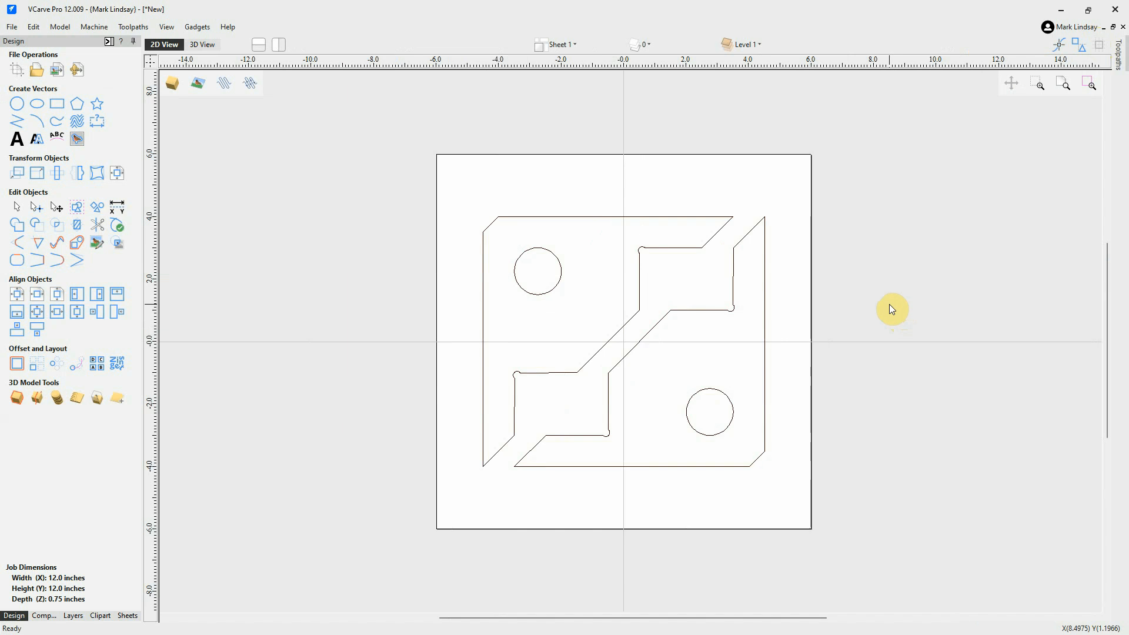